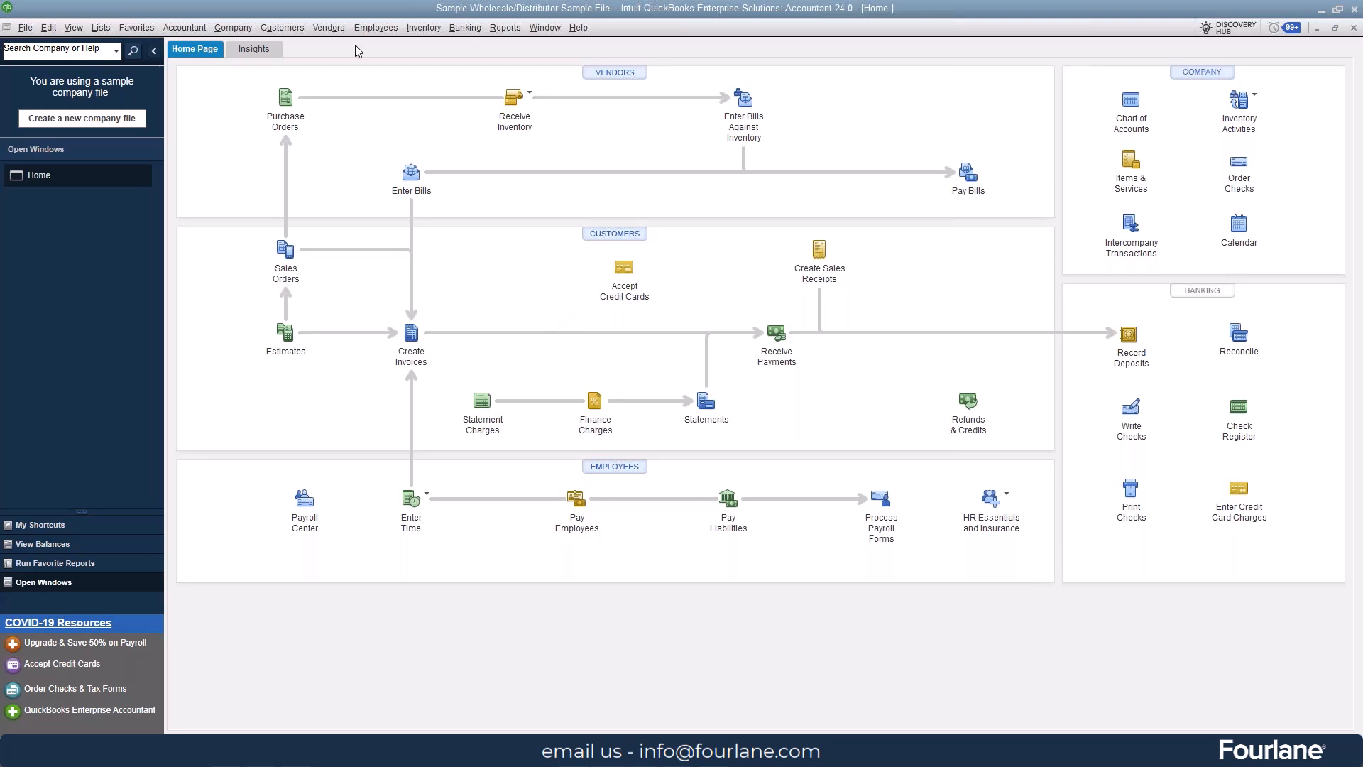
Step: Try to add an Other Current Liability account named Customer Deposits to the chart of accounts
left_click(96, 28)
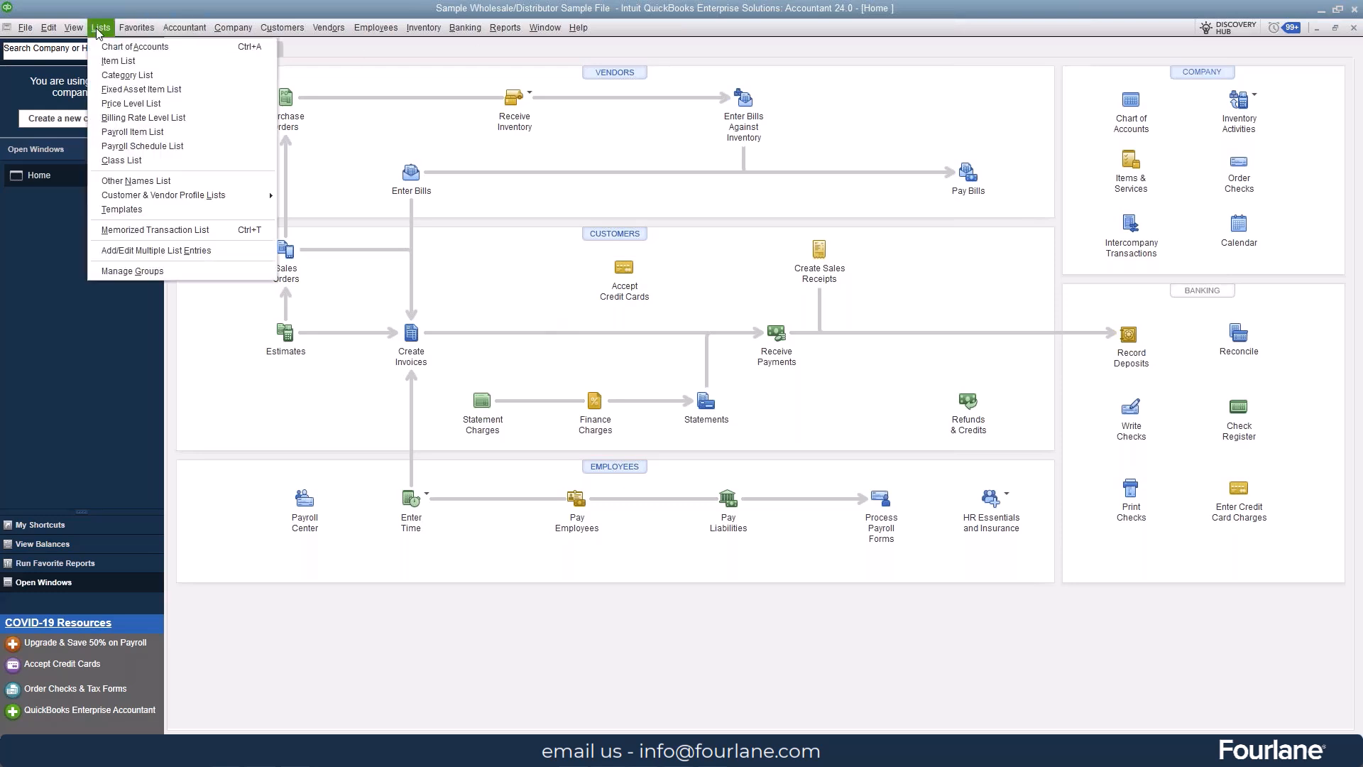
left_click(116, 48)
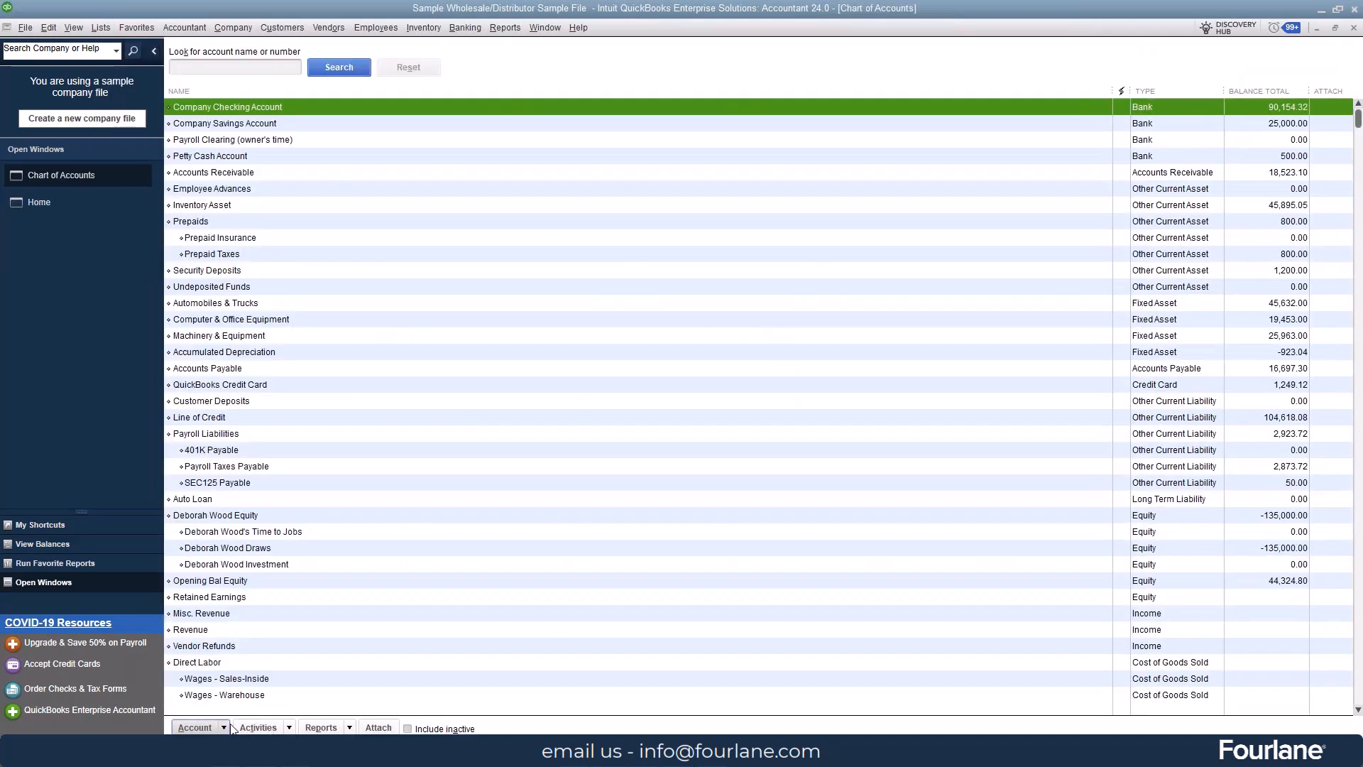
left_click(225, 727)
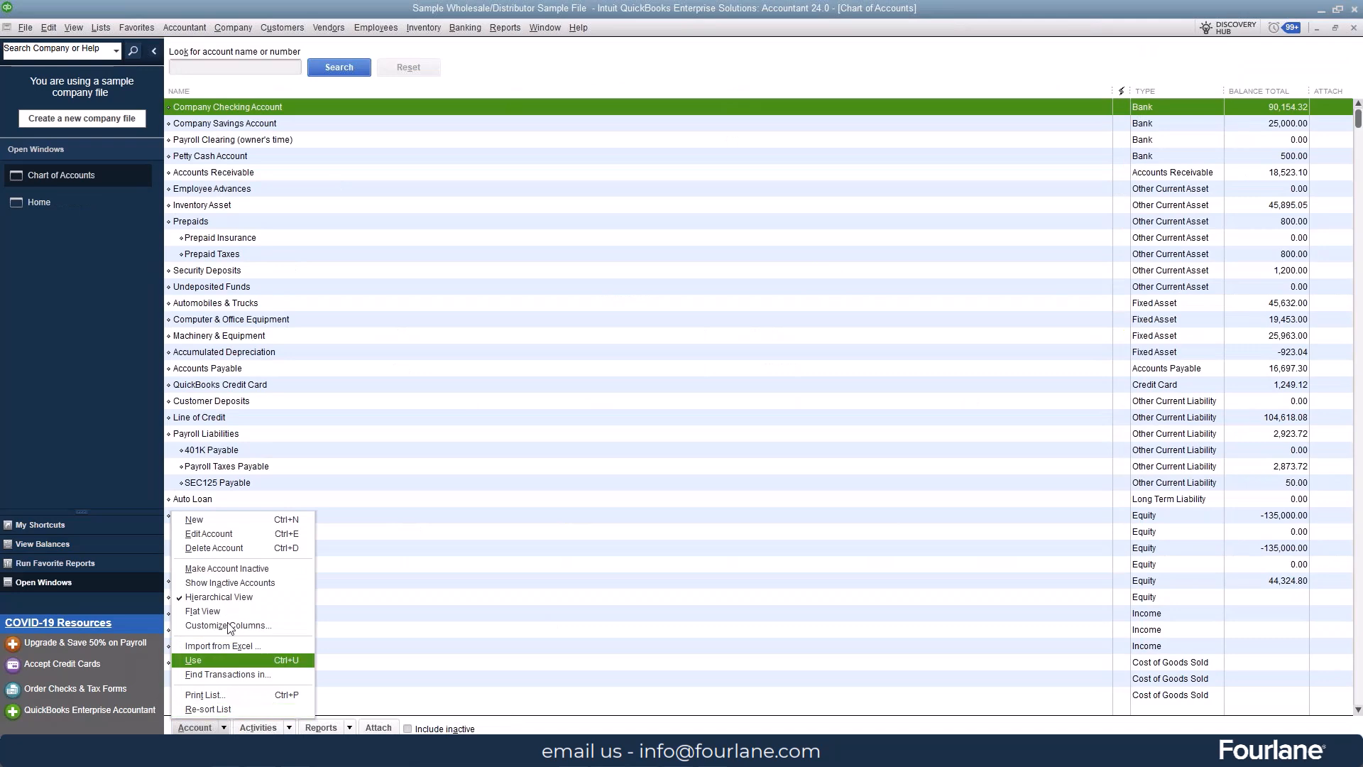
left_click(230, 521)
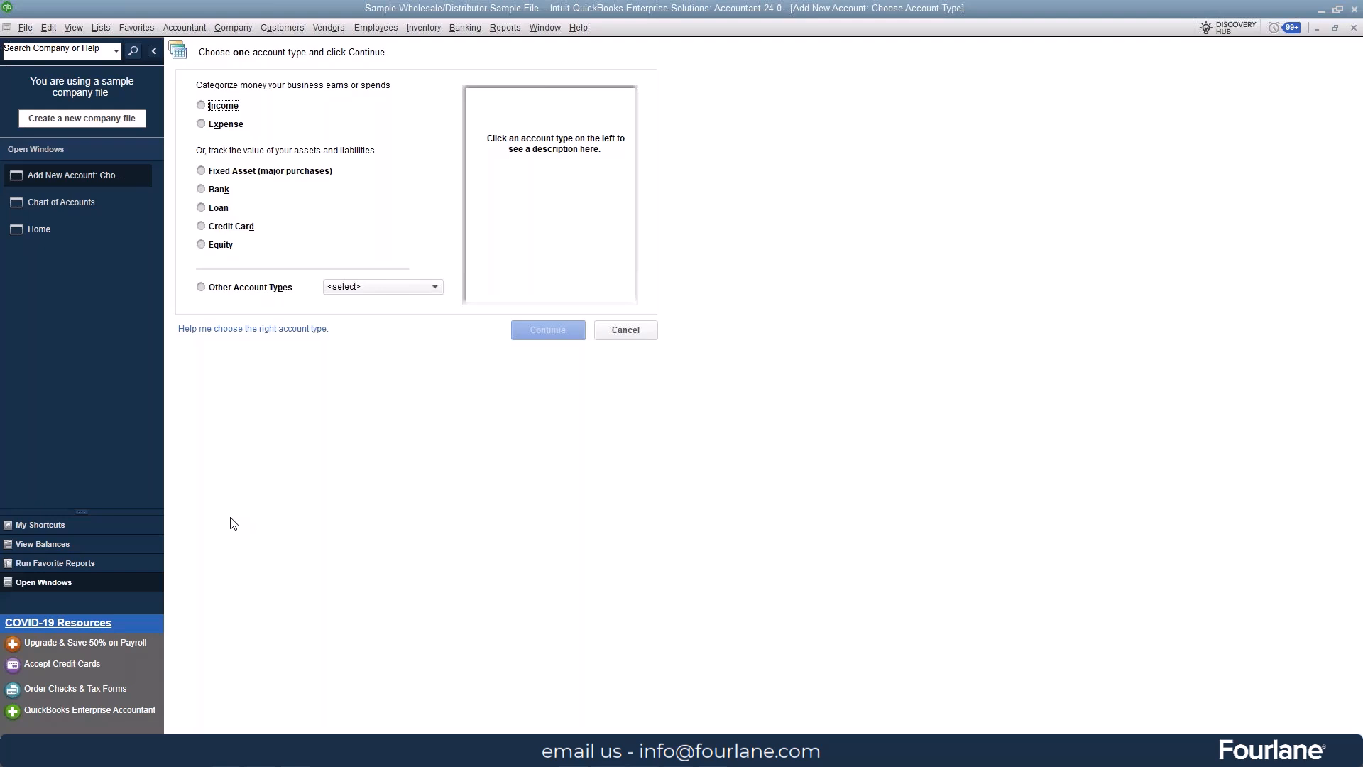
left_click(399, 289)
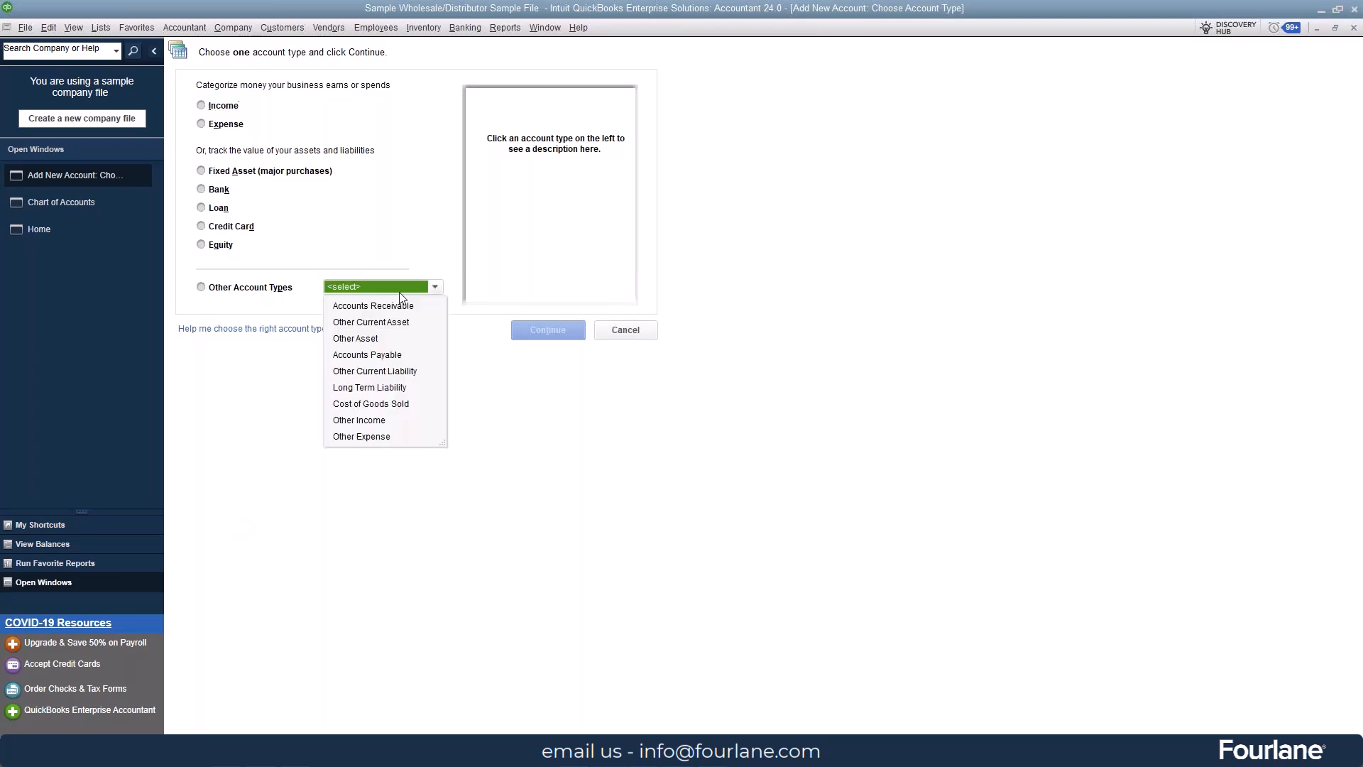
left_click(405, 371)
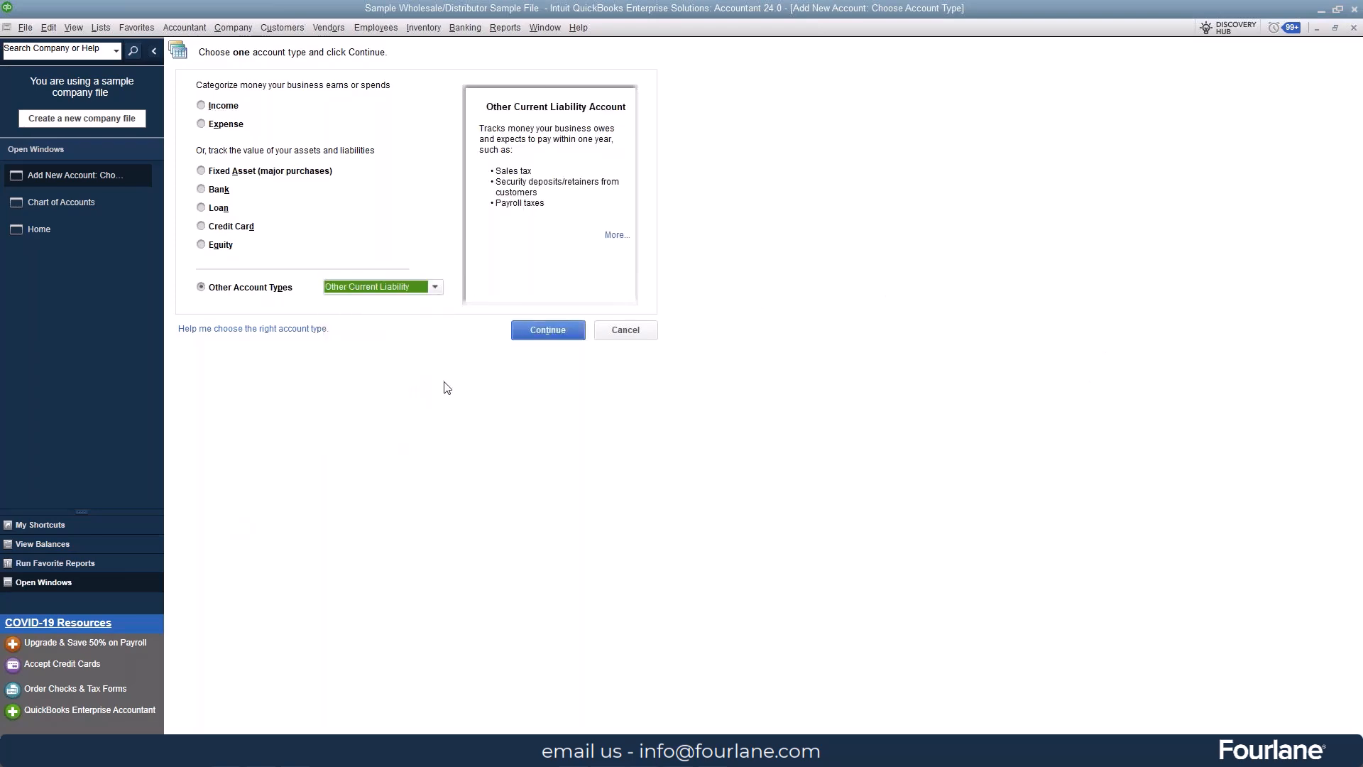
left_click(543, 331)
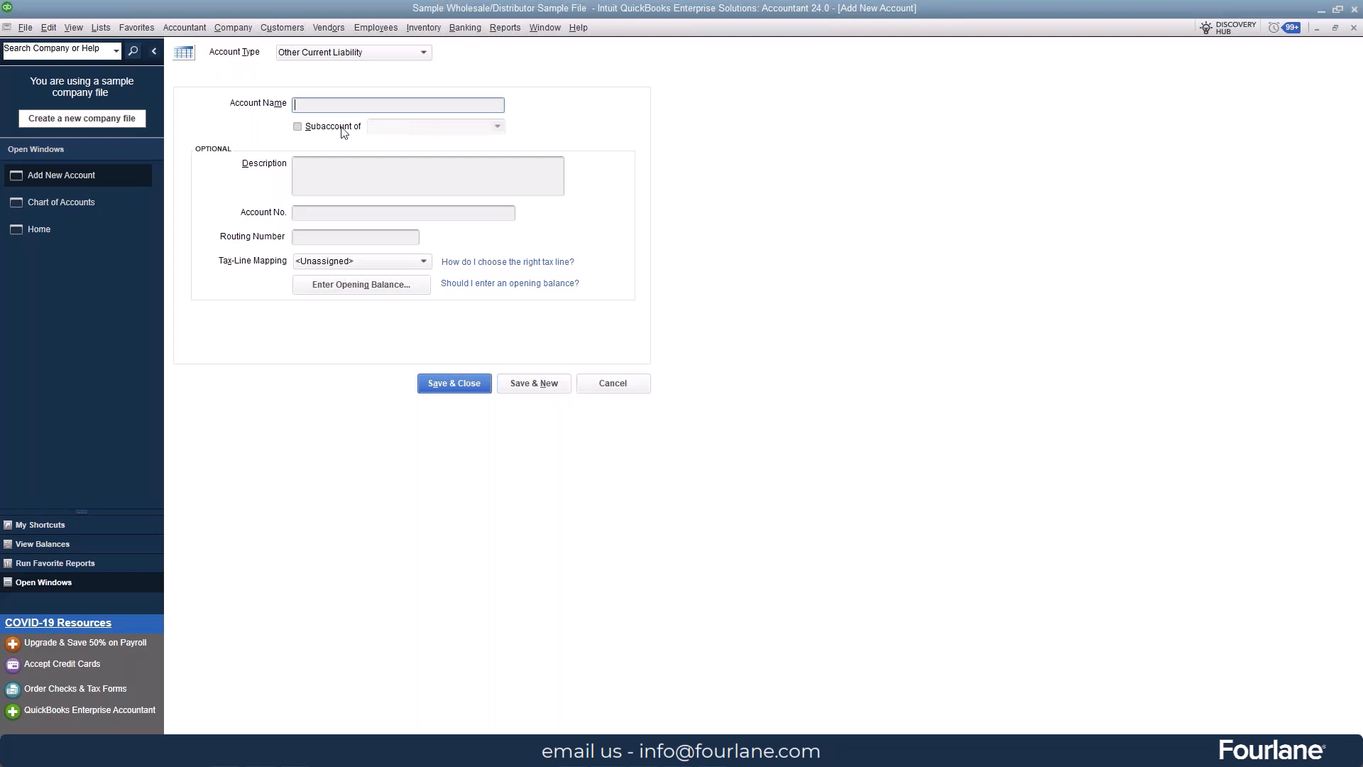
type("Customer Deposits")
left_click(468, 385)
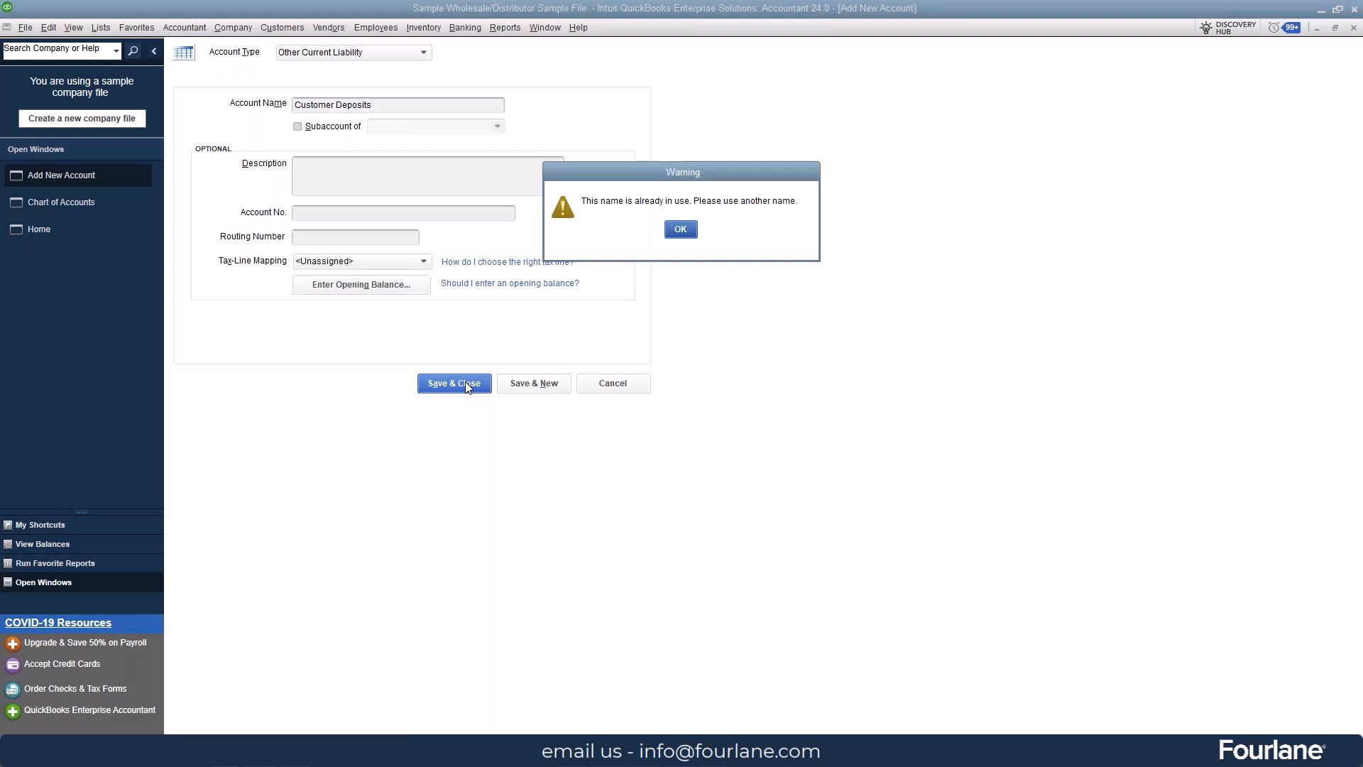
left_click(681, 229)
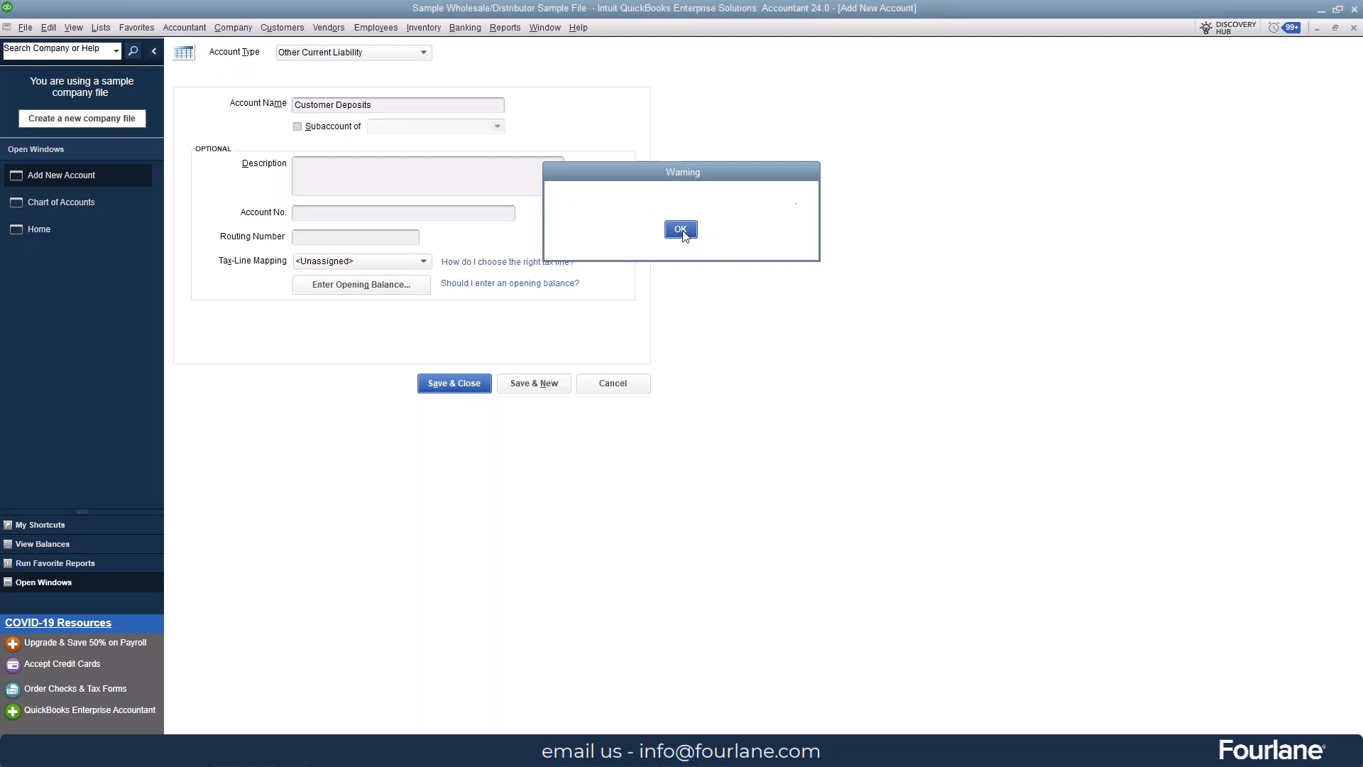
left_click(625, 387)
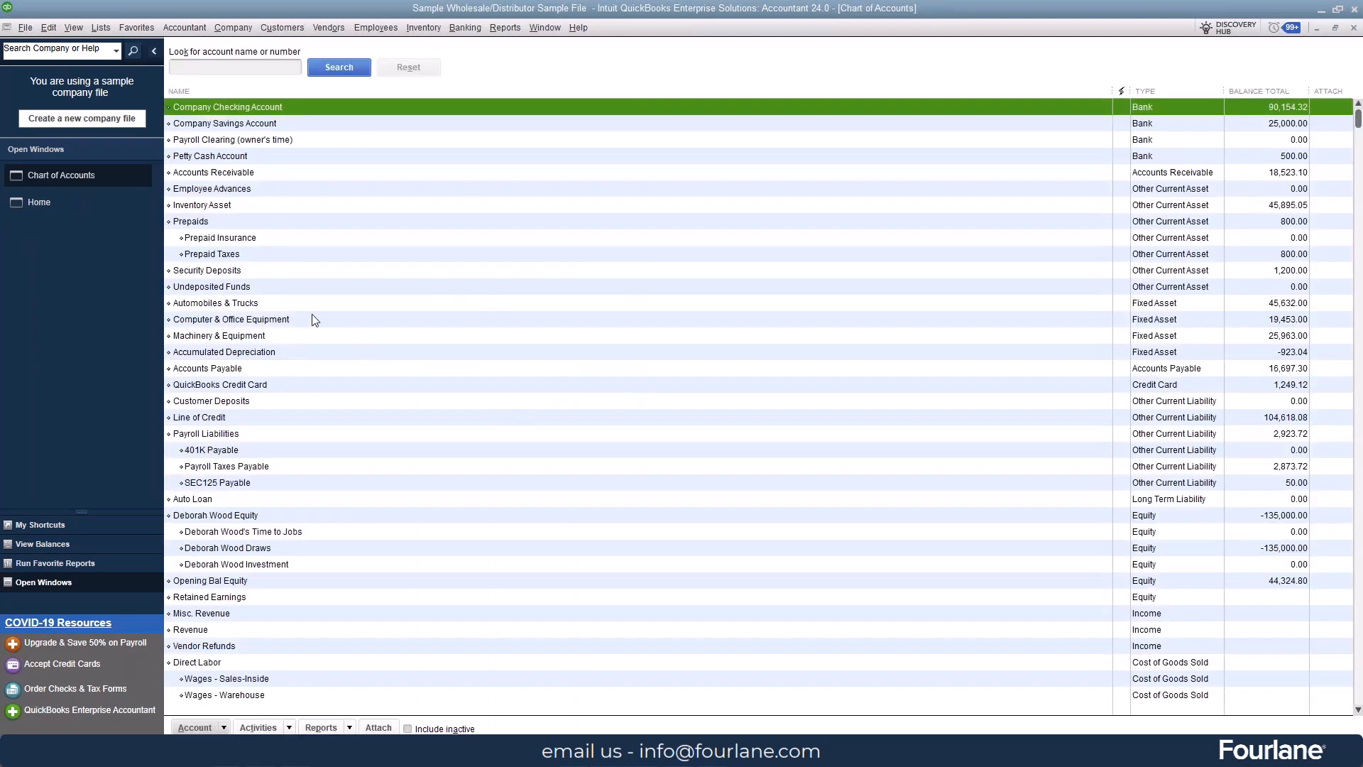
Step: Examine the existing Customer Deposits account's register and its account type and name settings
left_click(269, 403)
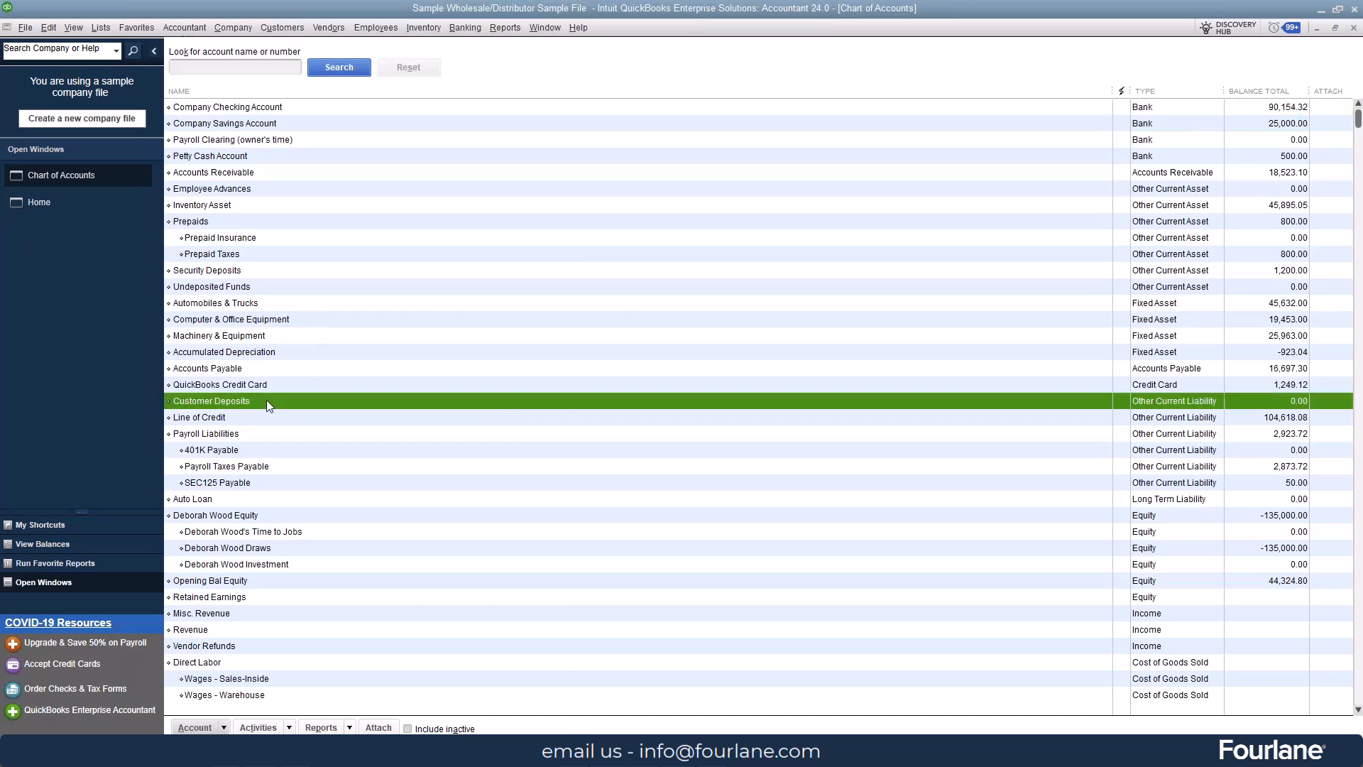
double_click(266, 399)
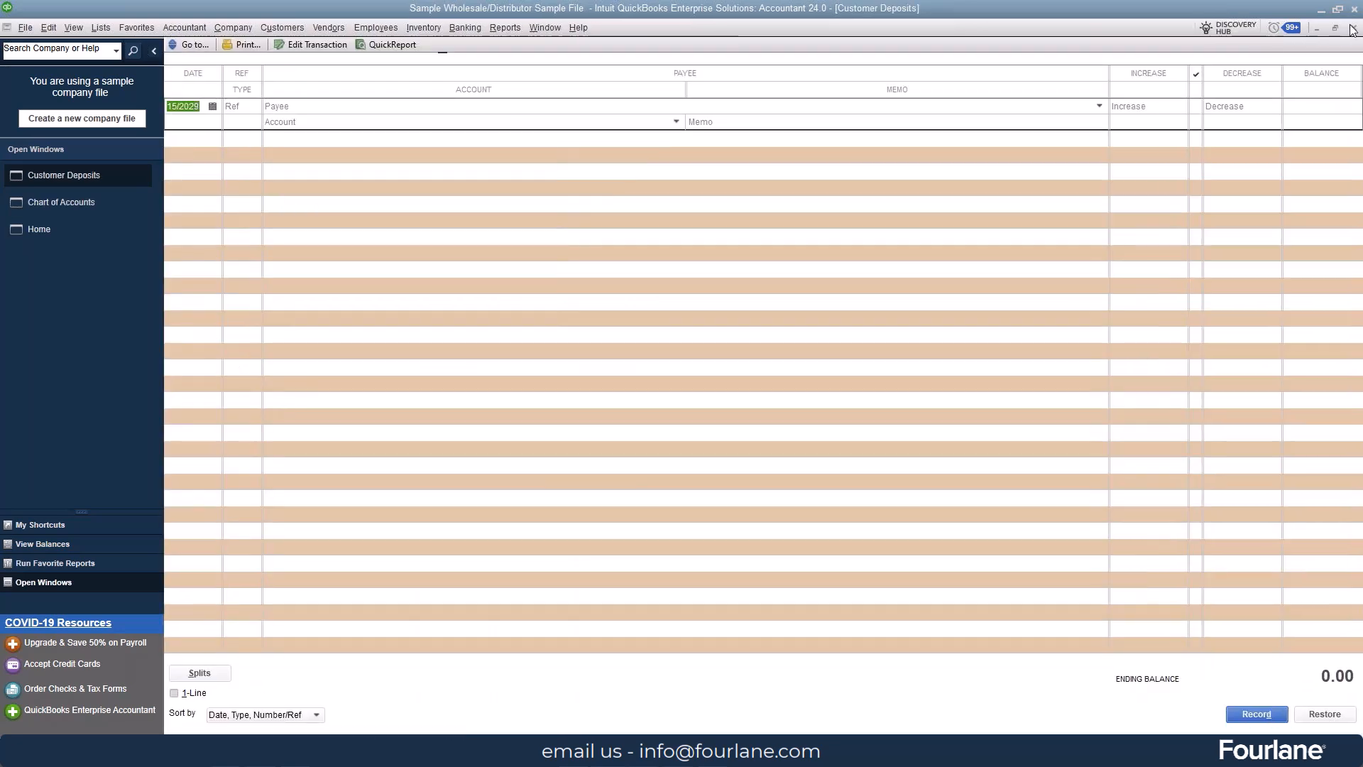
left_click(1353, 27)
right_click(226, 401)
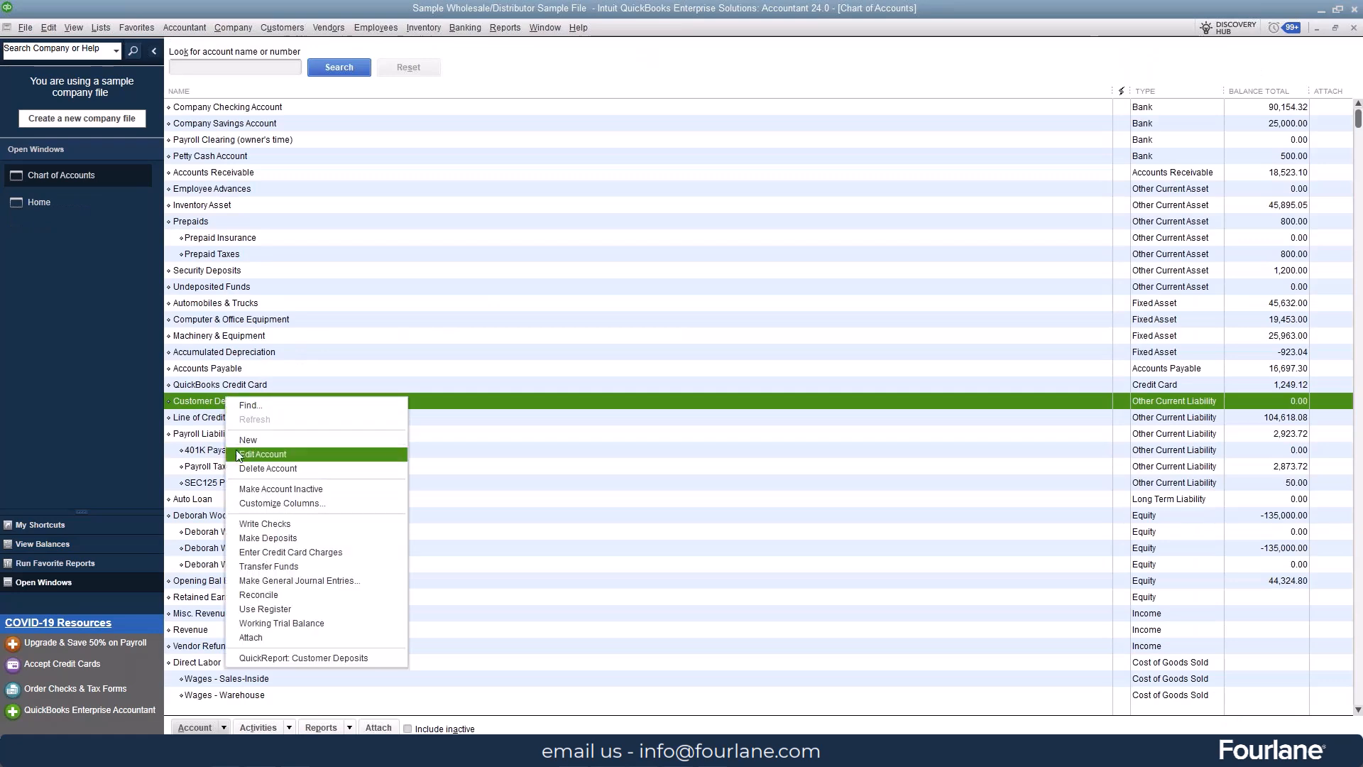
left_click(262, 453)
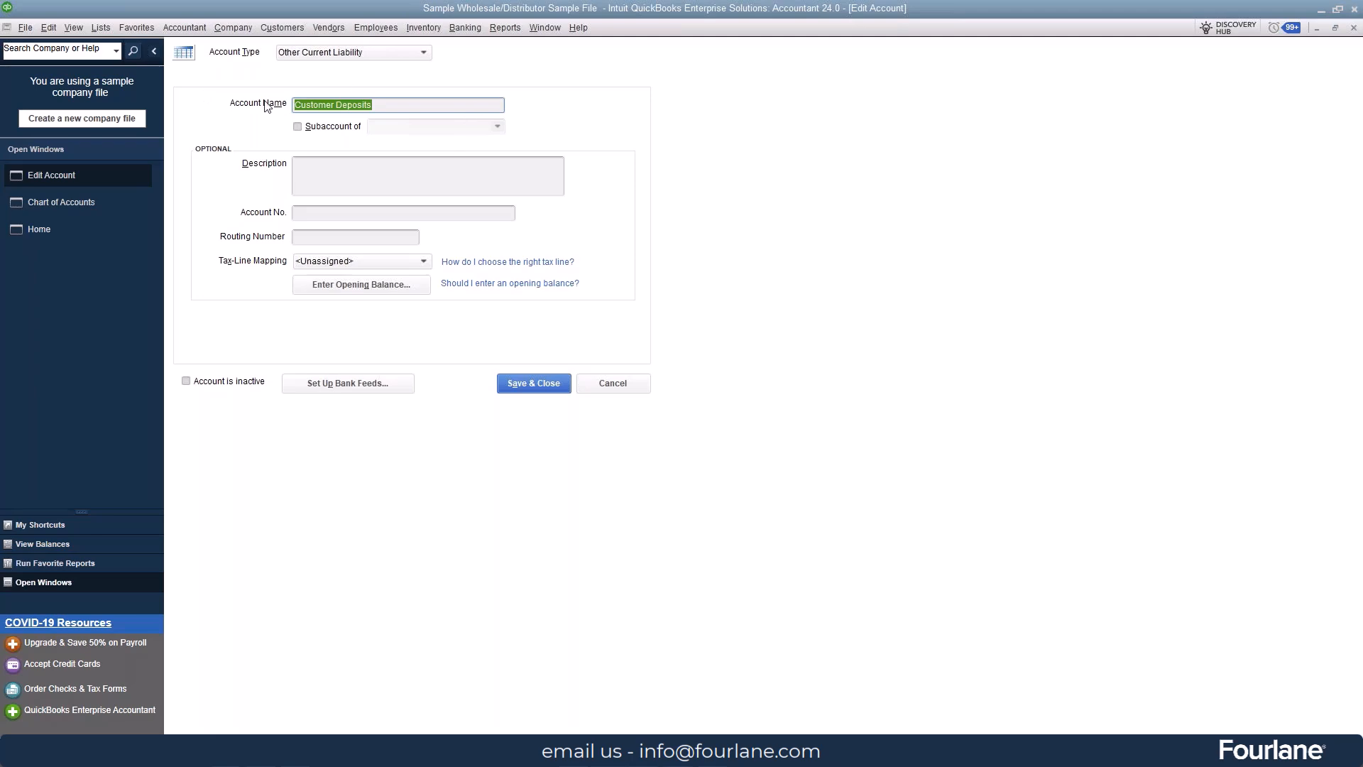
left_click(550, 384)
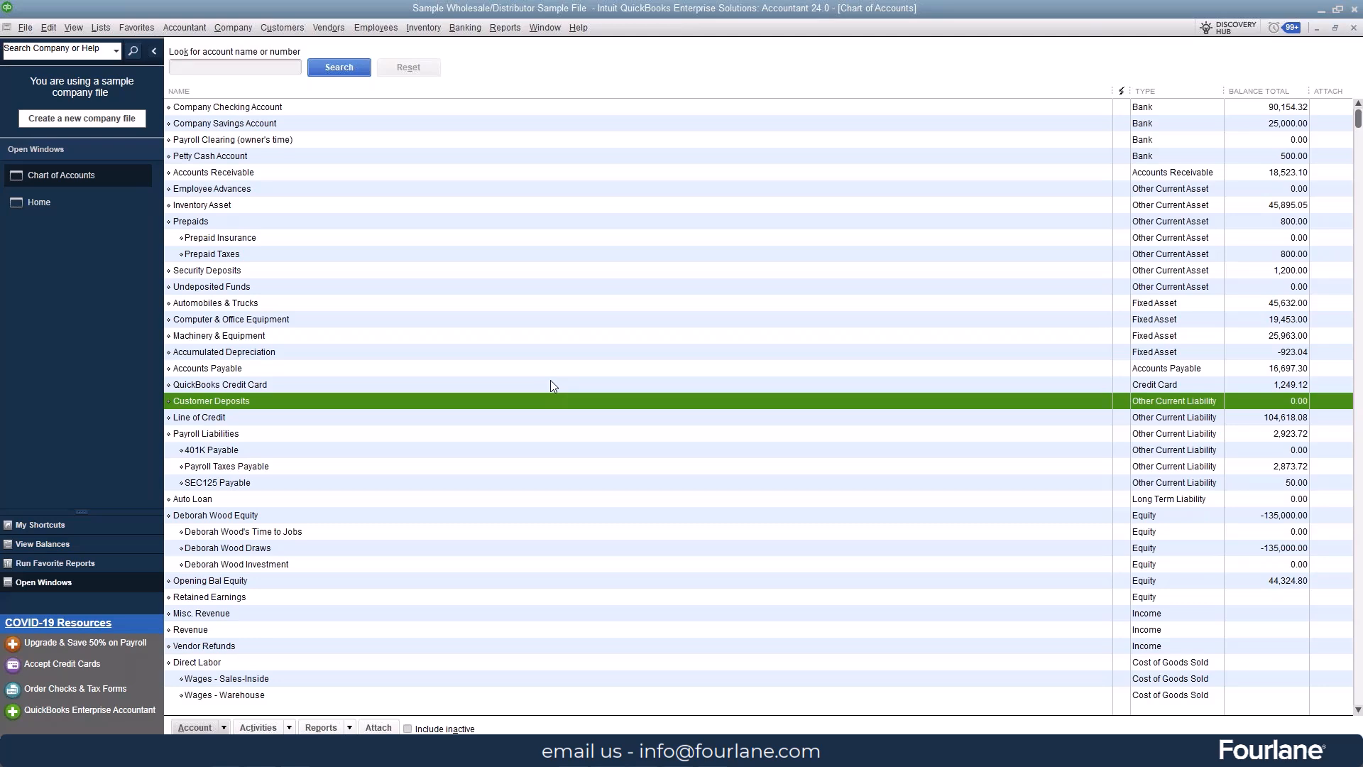
Step: Open a blank sales order form
left_click(281, 28)
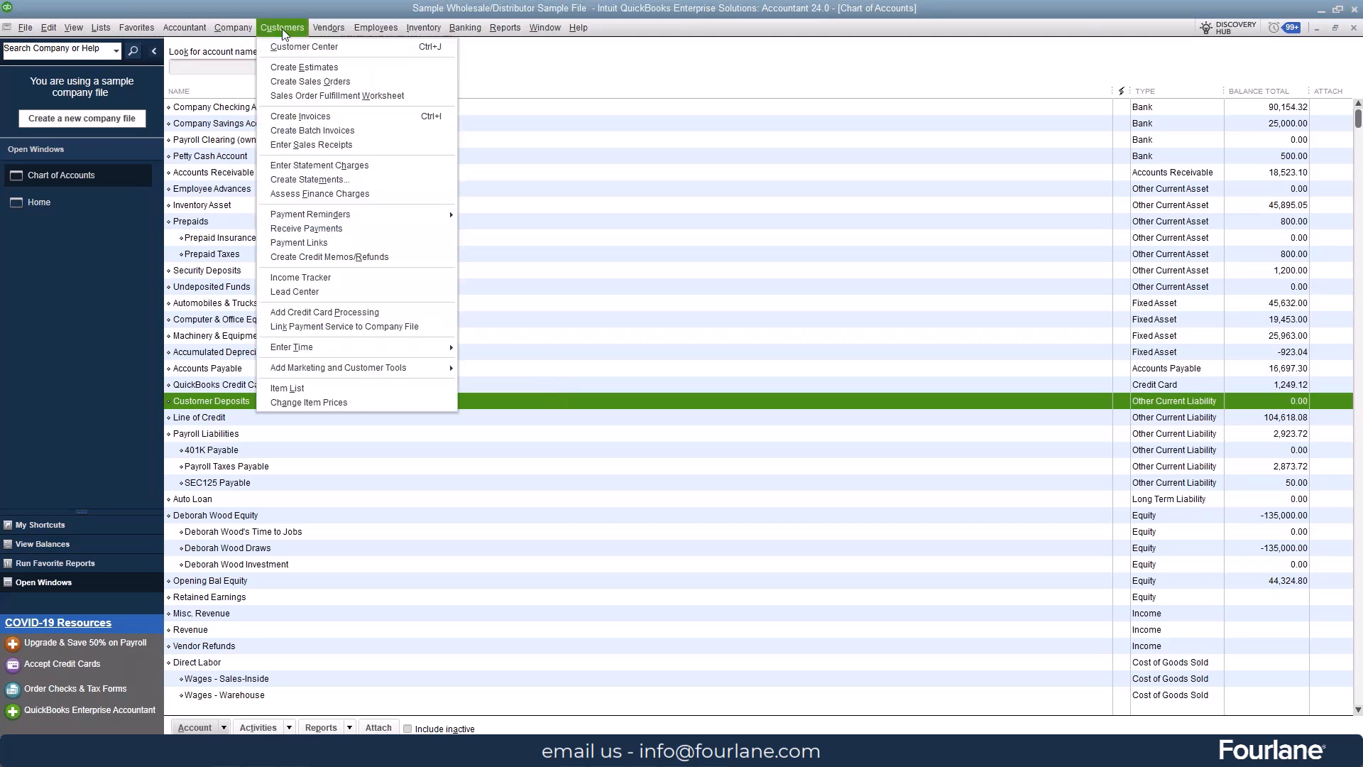
left_click(334, 87)
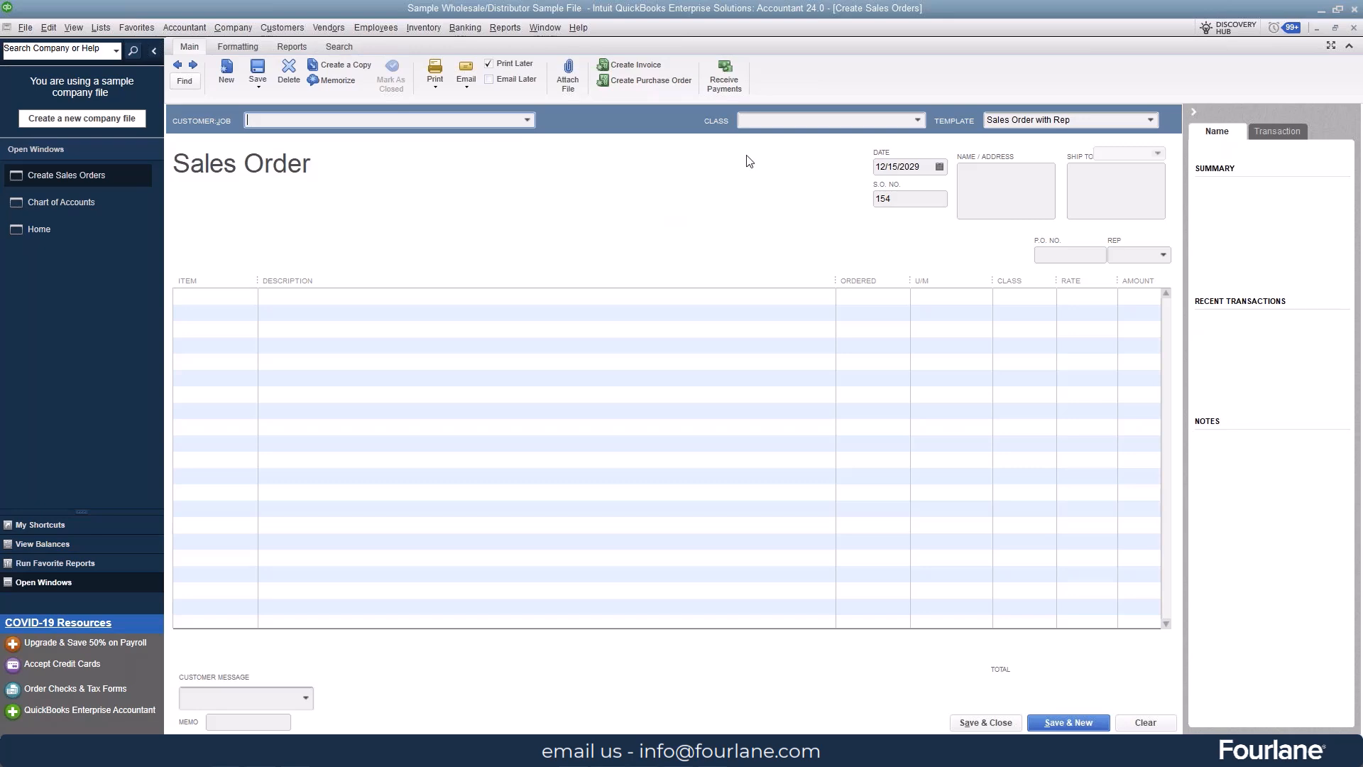
left_click(725, 78)
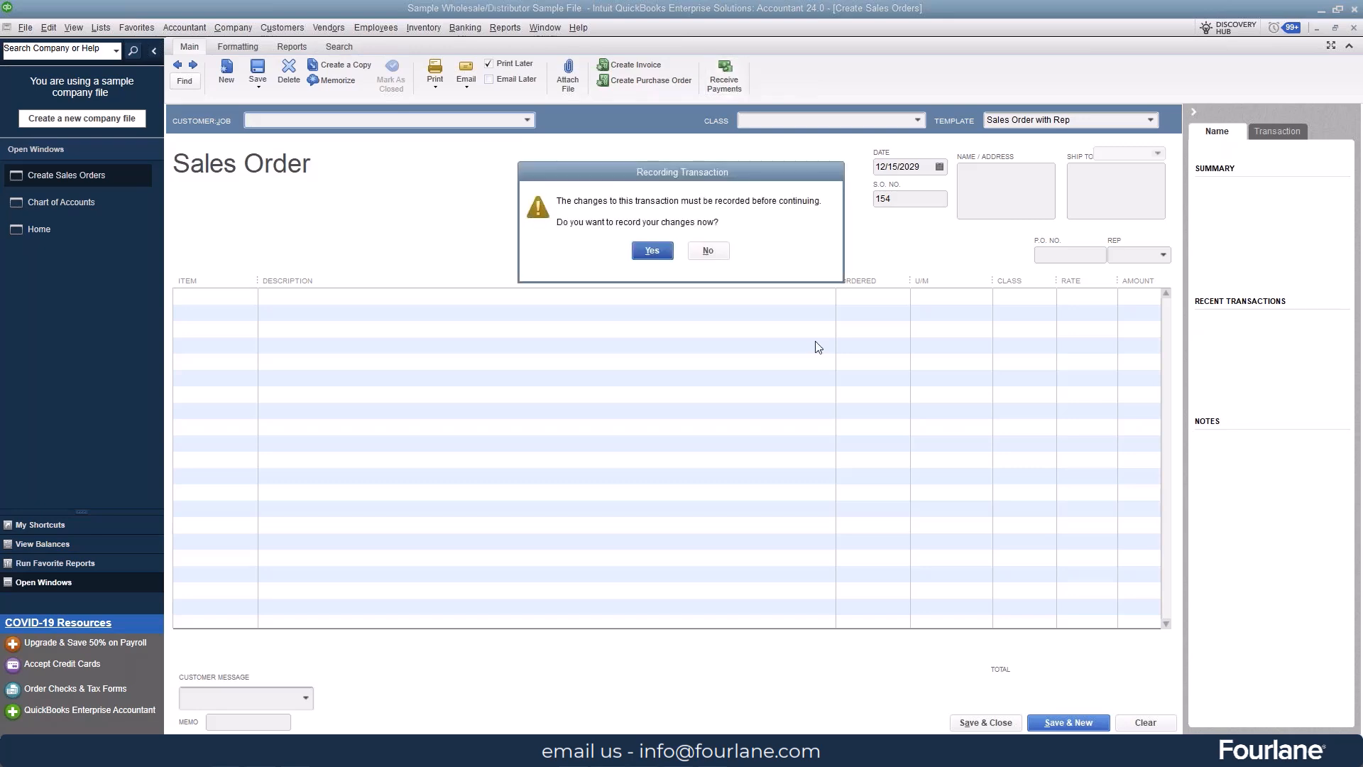
left_click(654, 251)
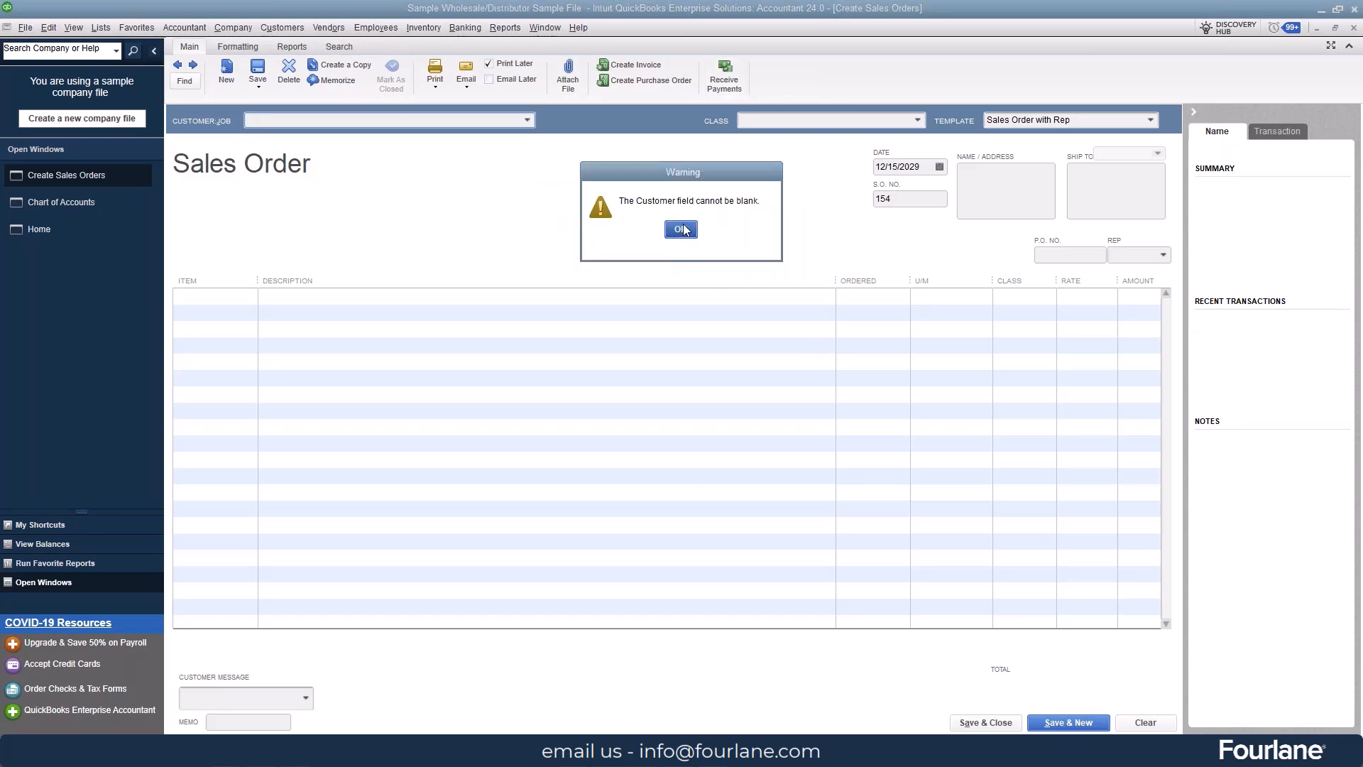
left_click(681, 228)
Step: Fill in the sales order for Kern Lighting Warehouse:Store #45 with a Custom Work item at a rate of 5,000.00, and save it
left_click(527, 120)
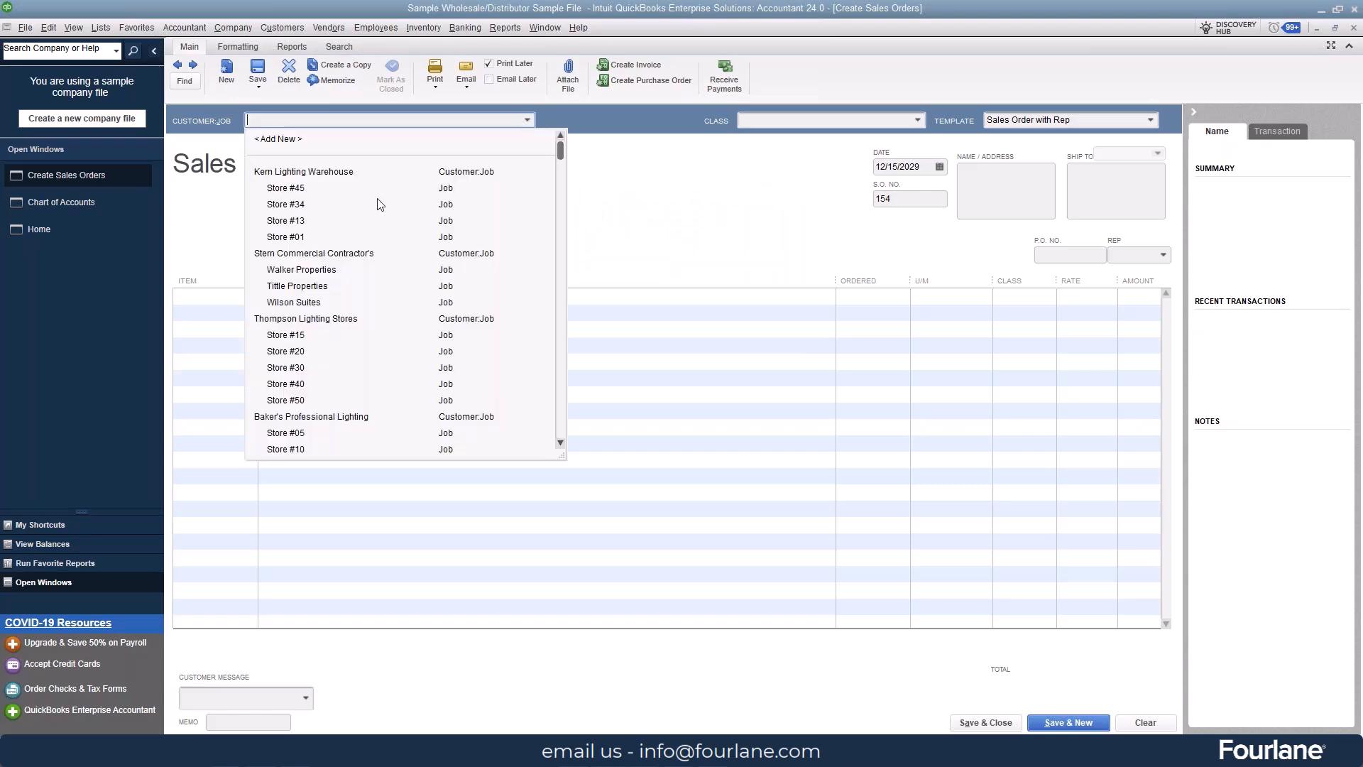
left_click(327, 196)
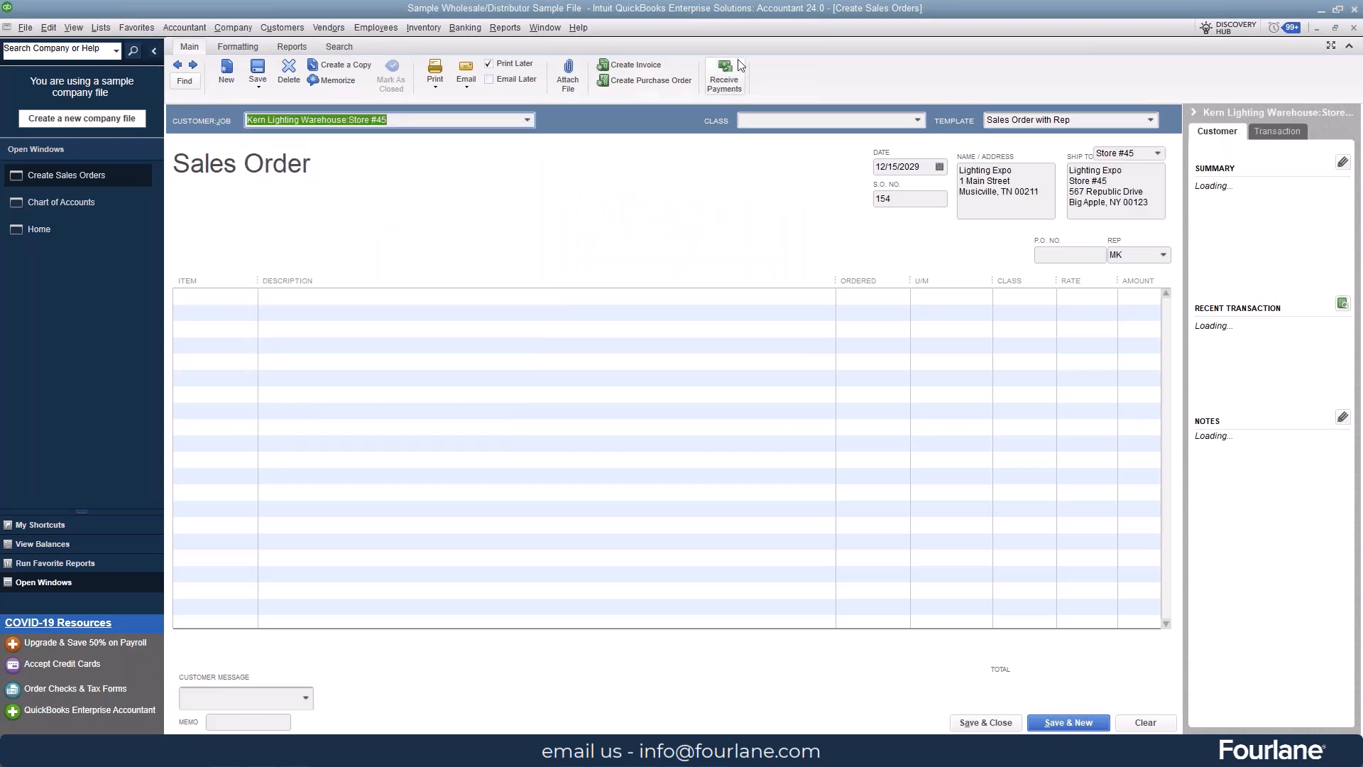
left_click(227, 300)
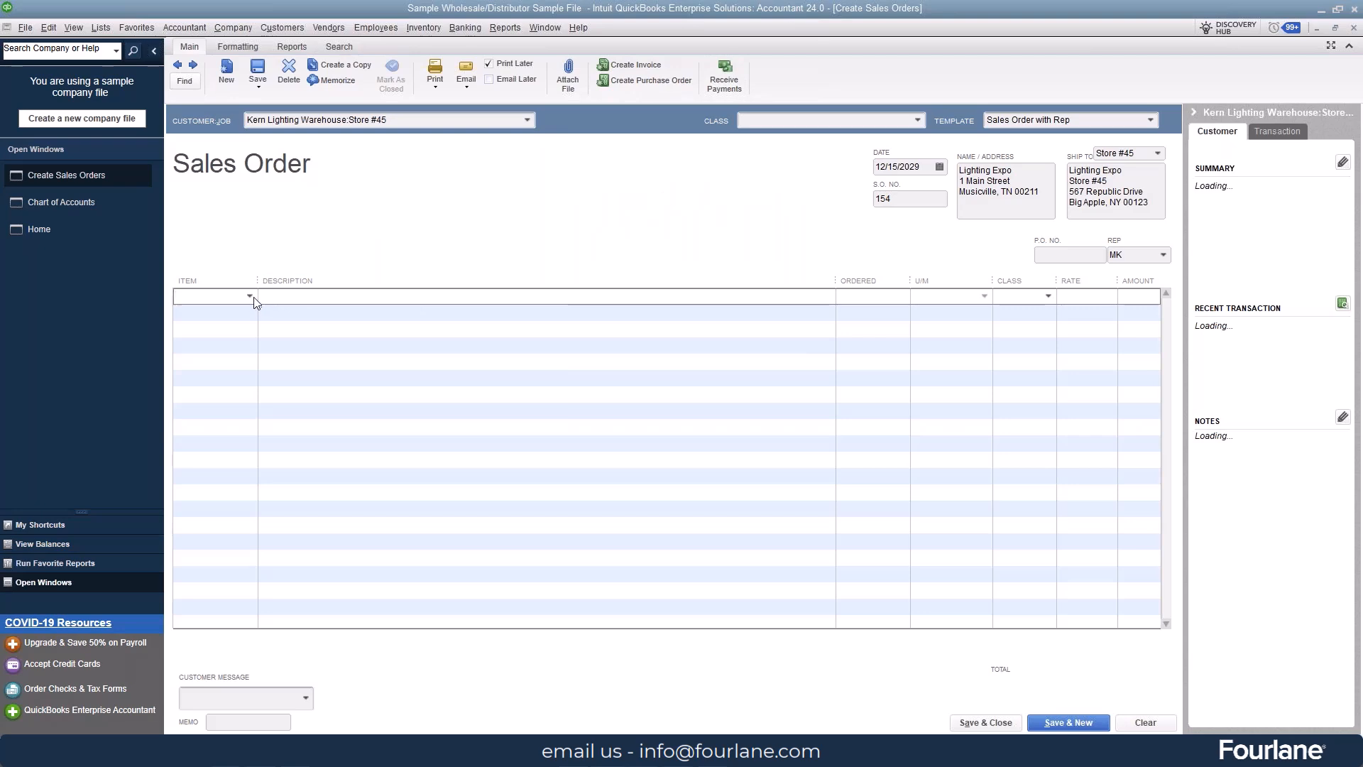
left_click(252, 297)
left_click(434, 367)
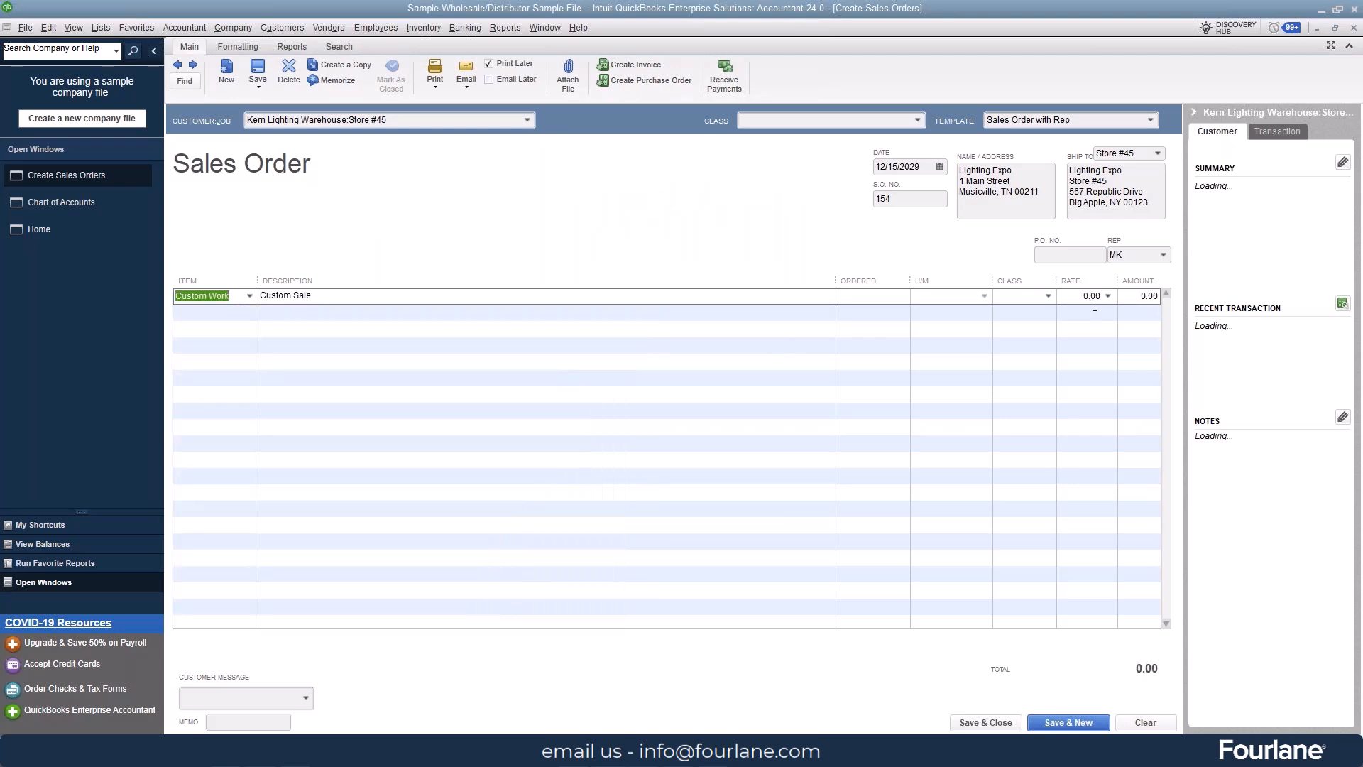
left_click(1072, 296)
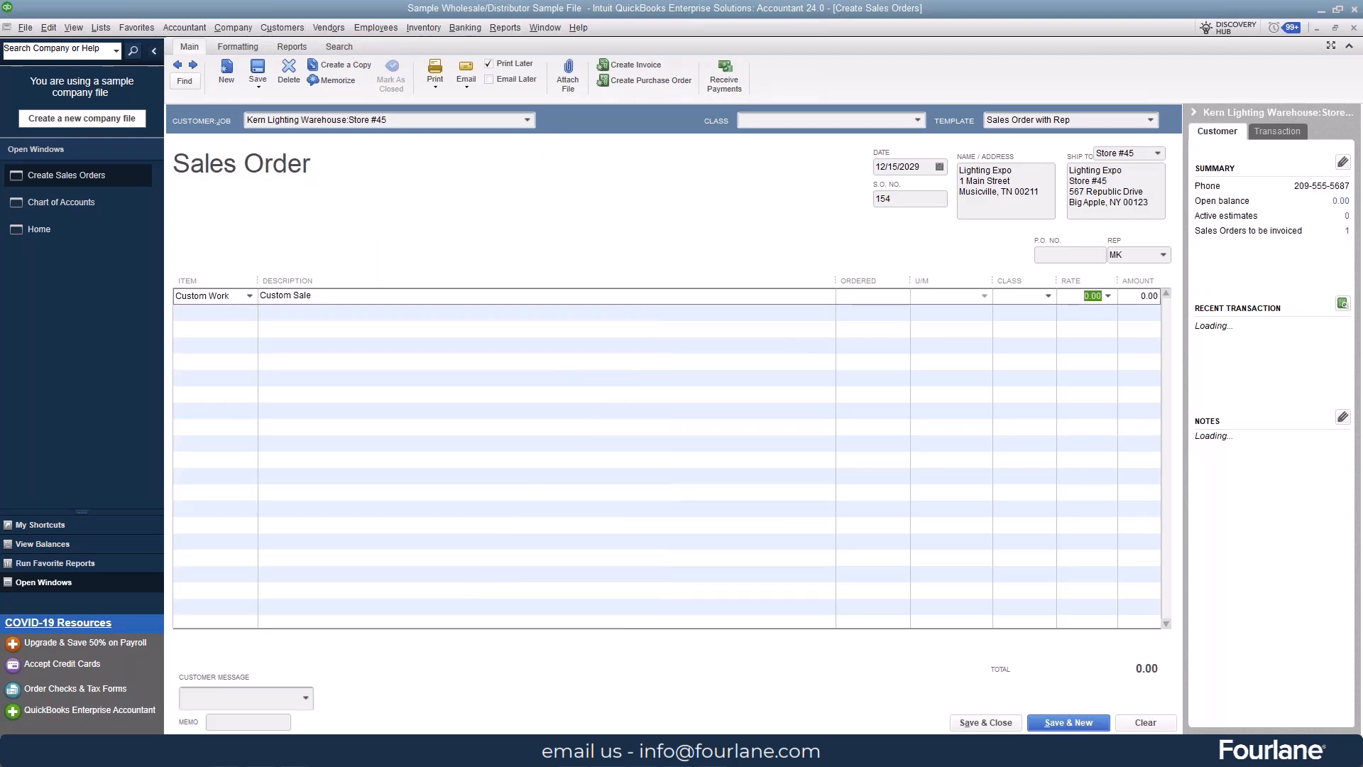
type("5000")
key("Tab")
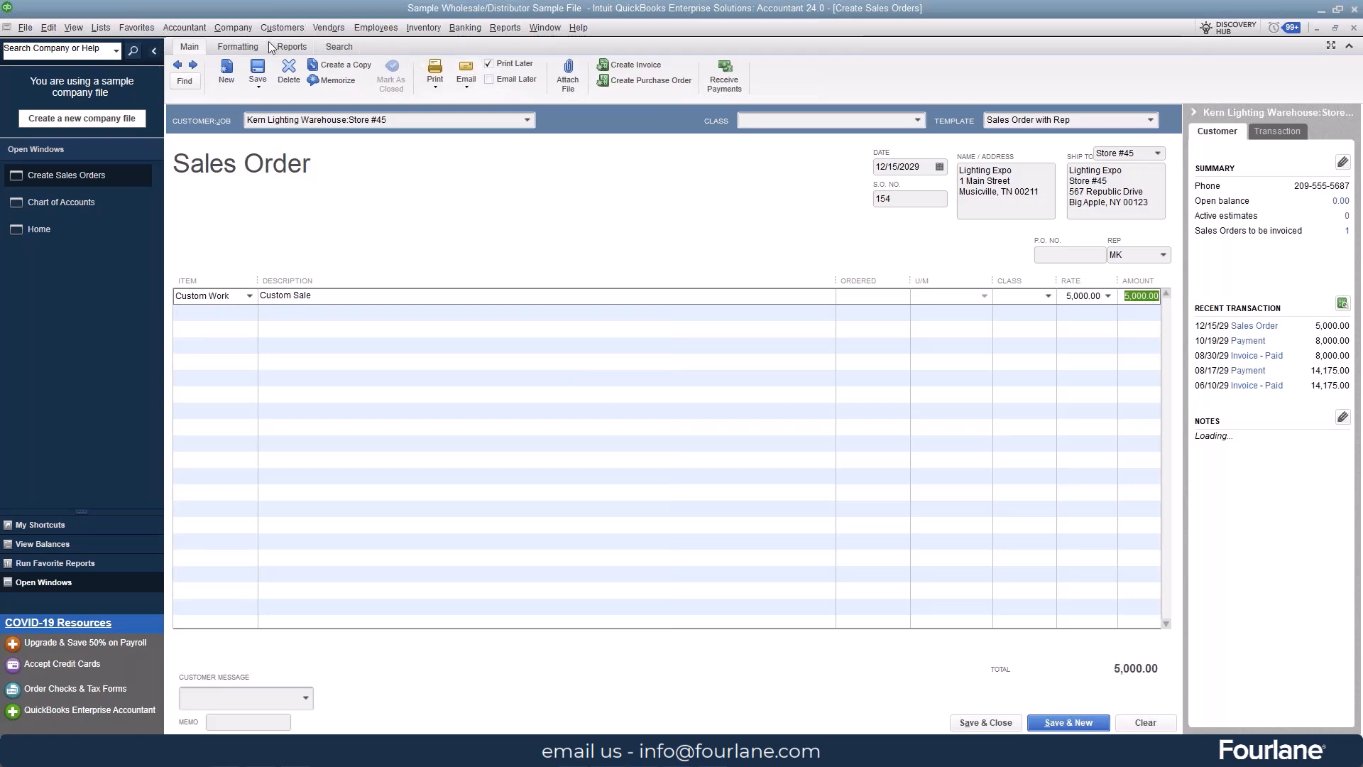
key("ctrl+s")
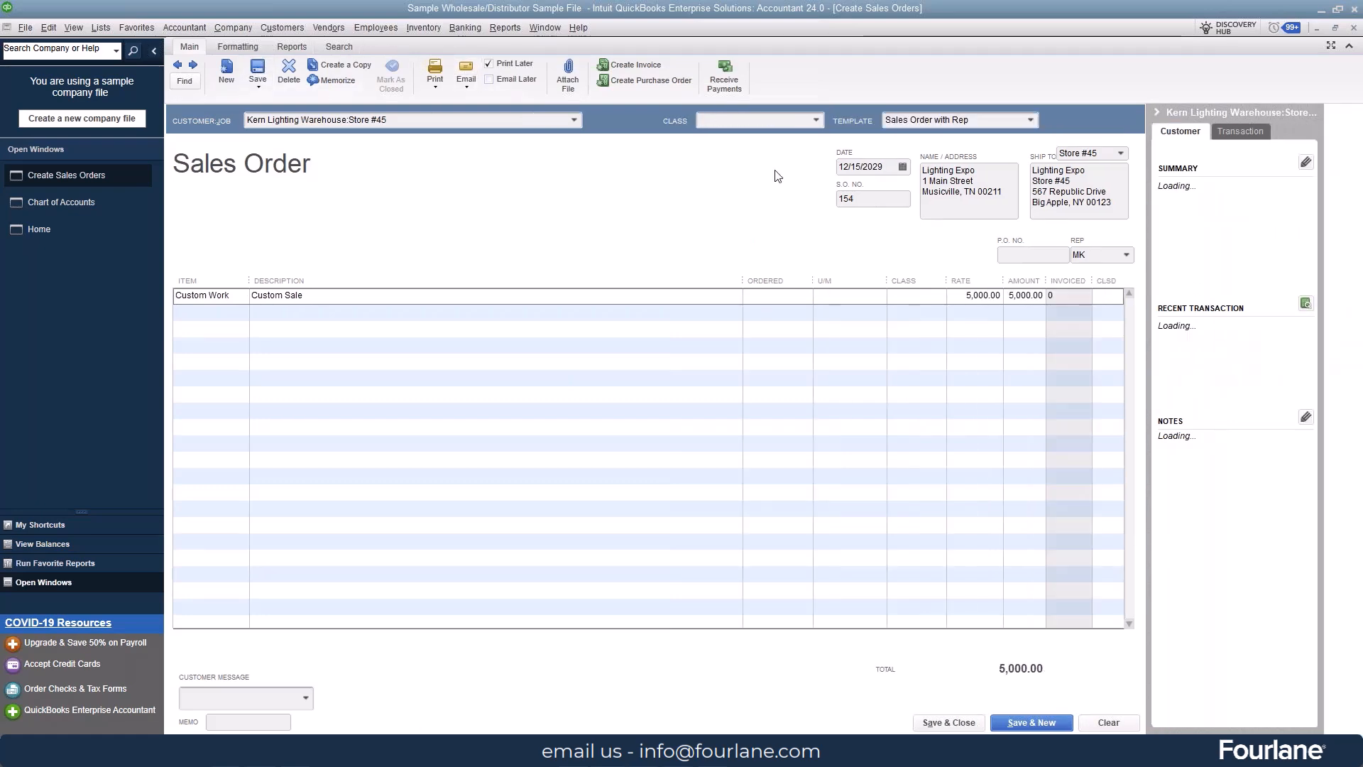
Step: Try to receive a payment on the saved sales order, and open the prepayment settings in the company-wide Payments preferences
left_click(727, 71)
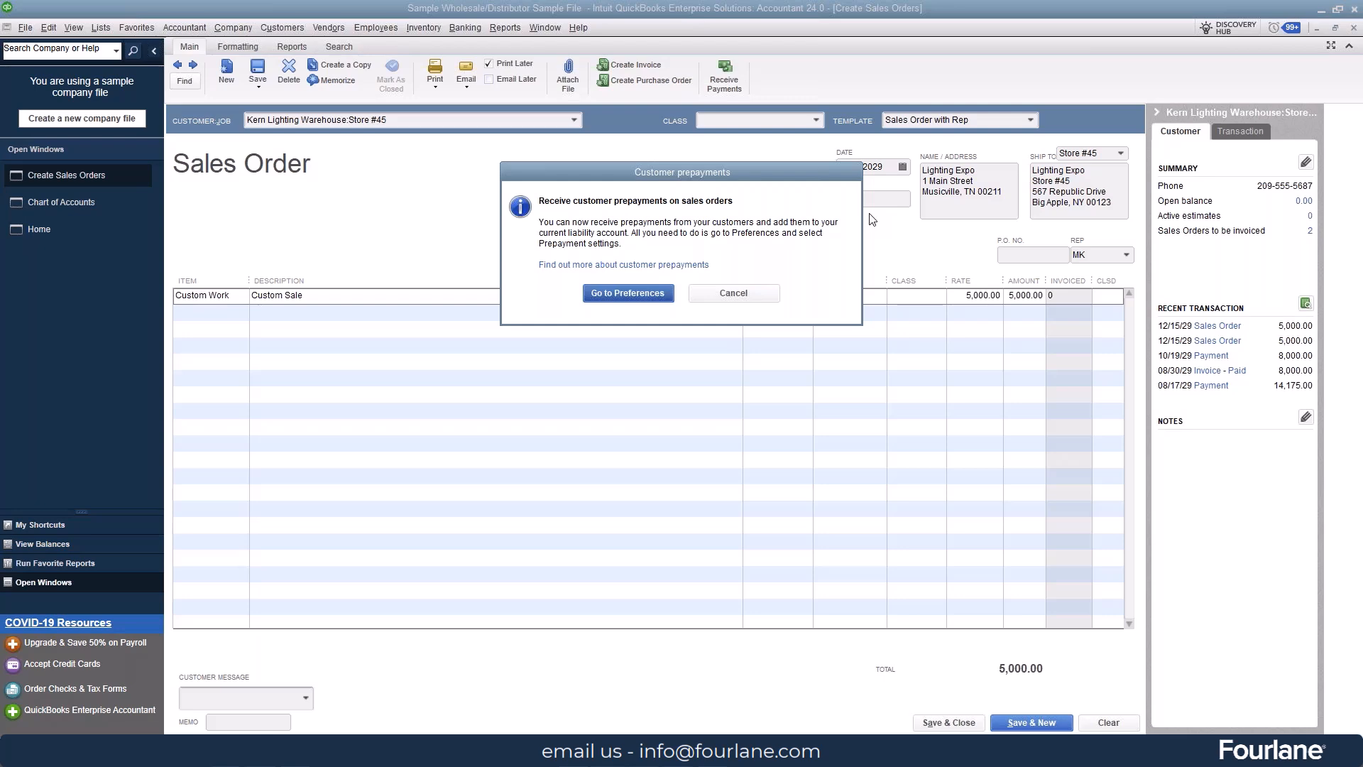
left_click(746, 292)
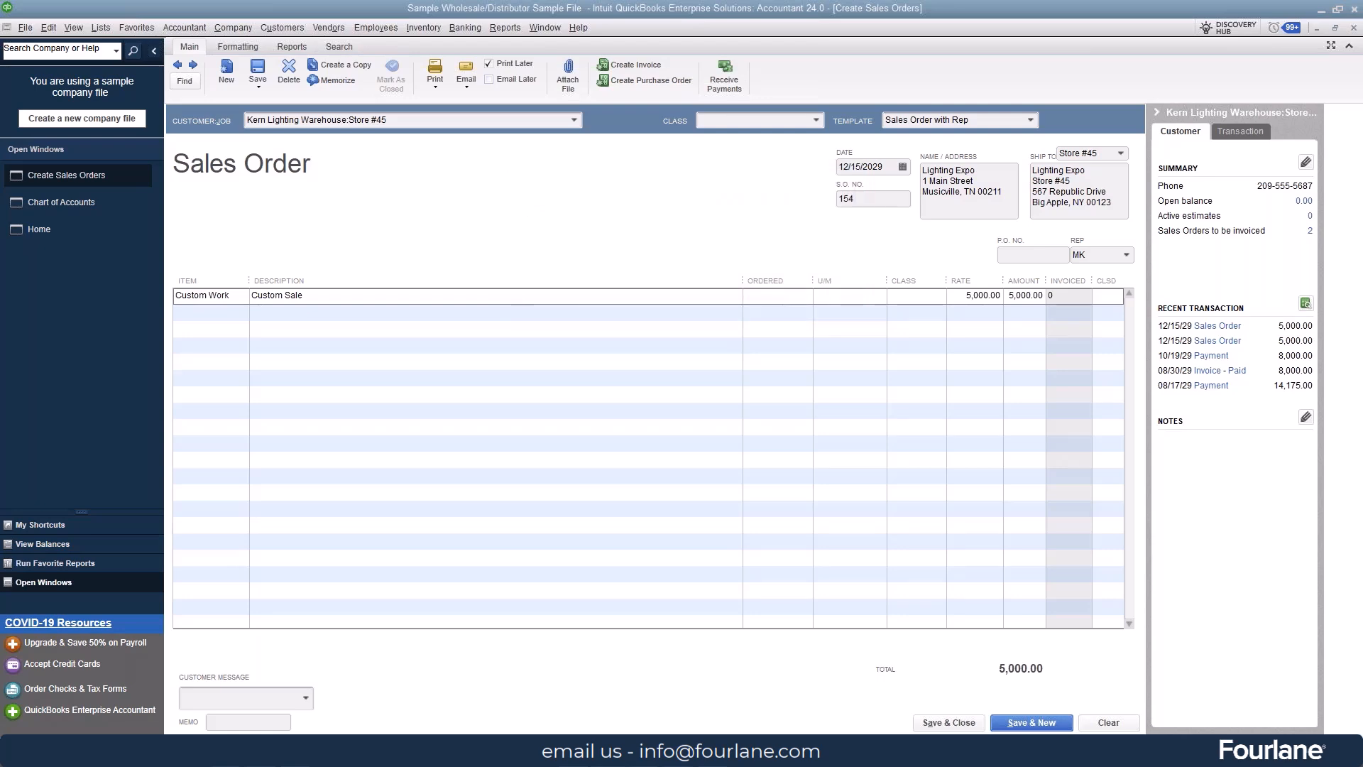
left_click(51, 28)
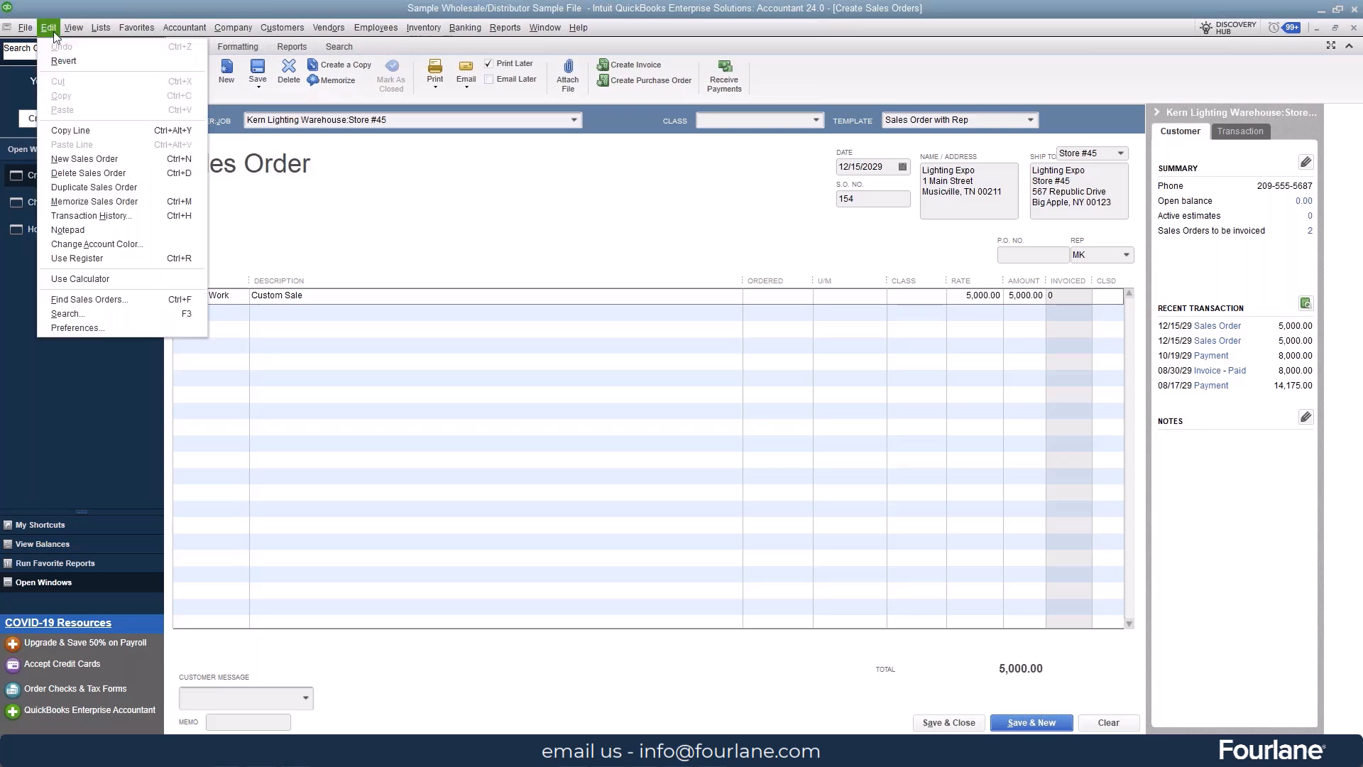
left_click(82, 323)
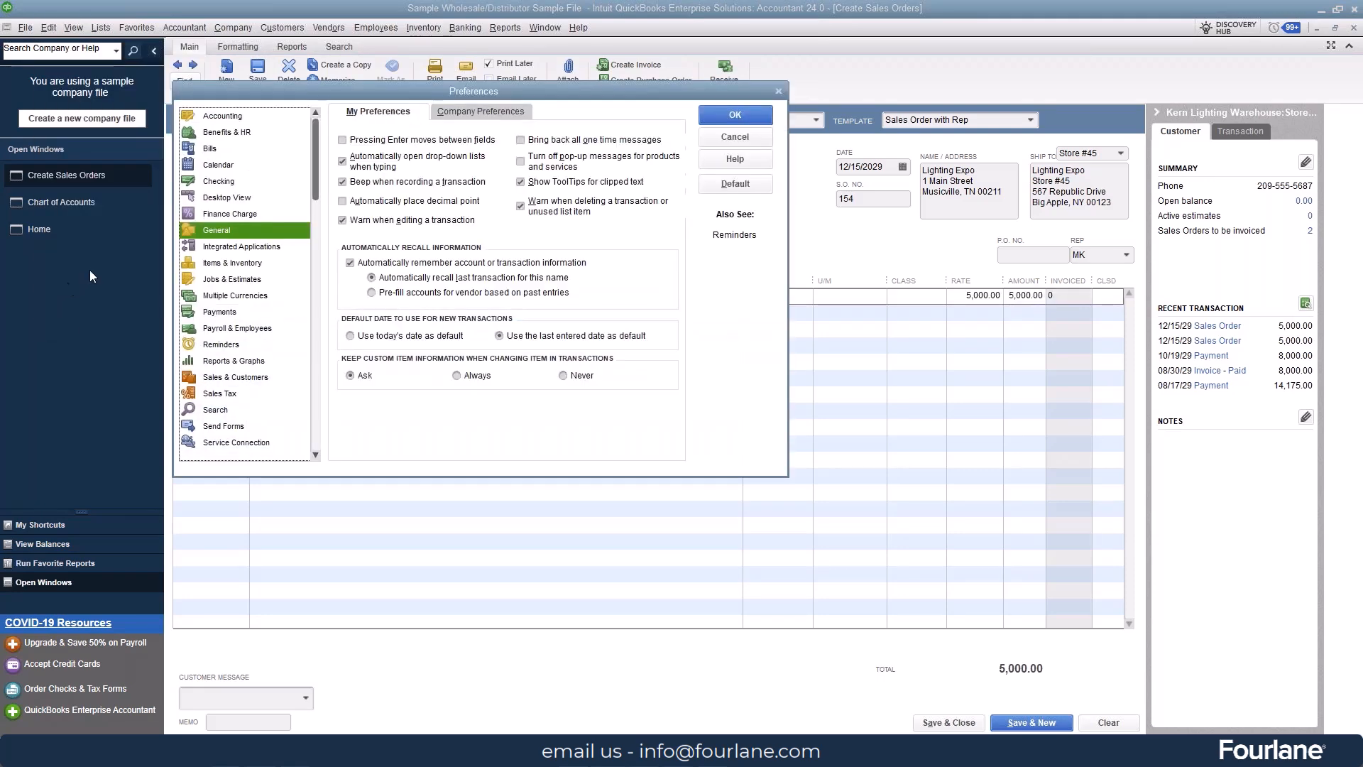
left_click(243, 312)
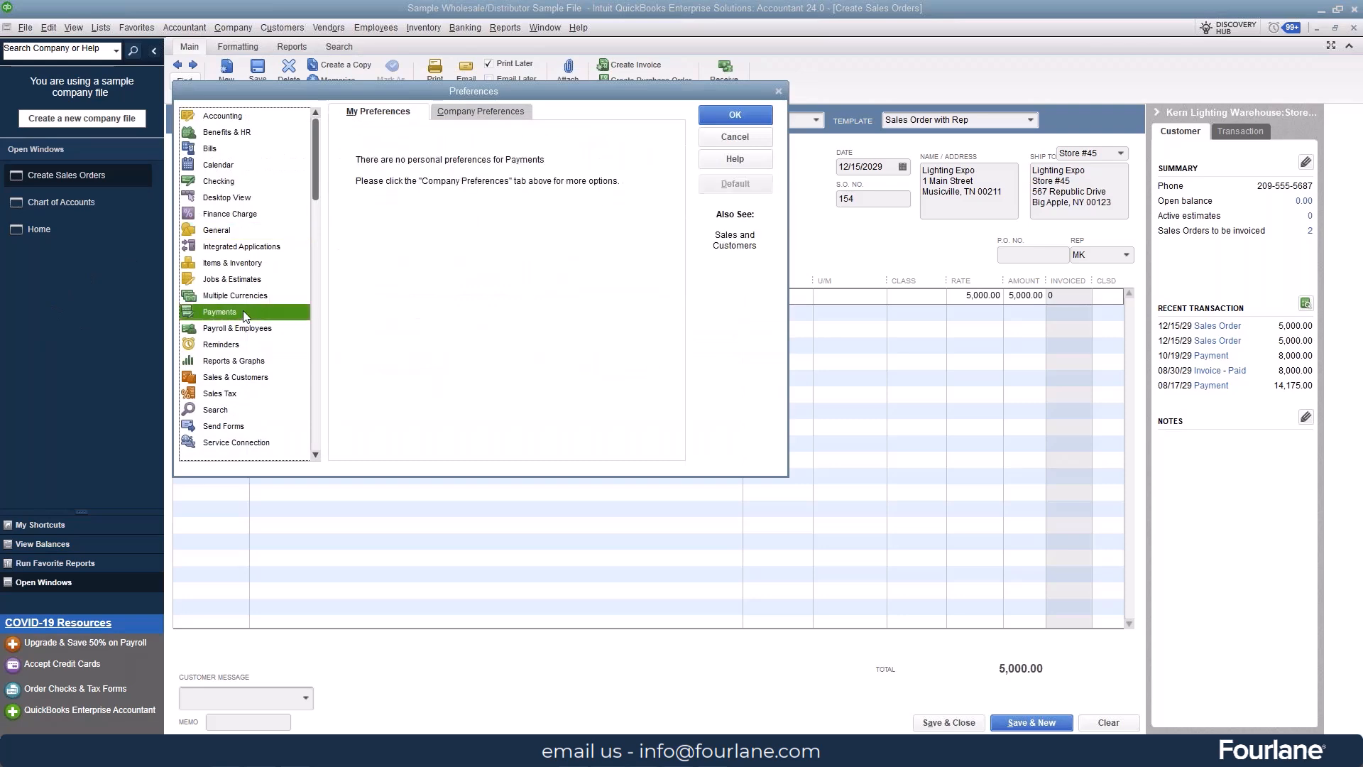
left_click(508, 113)
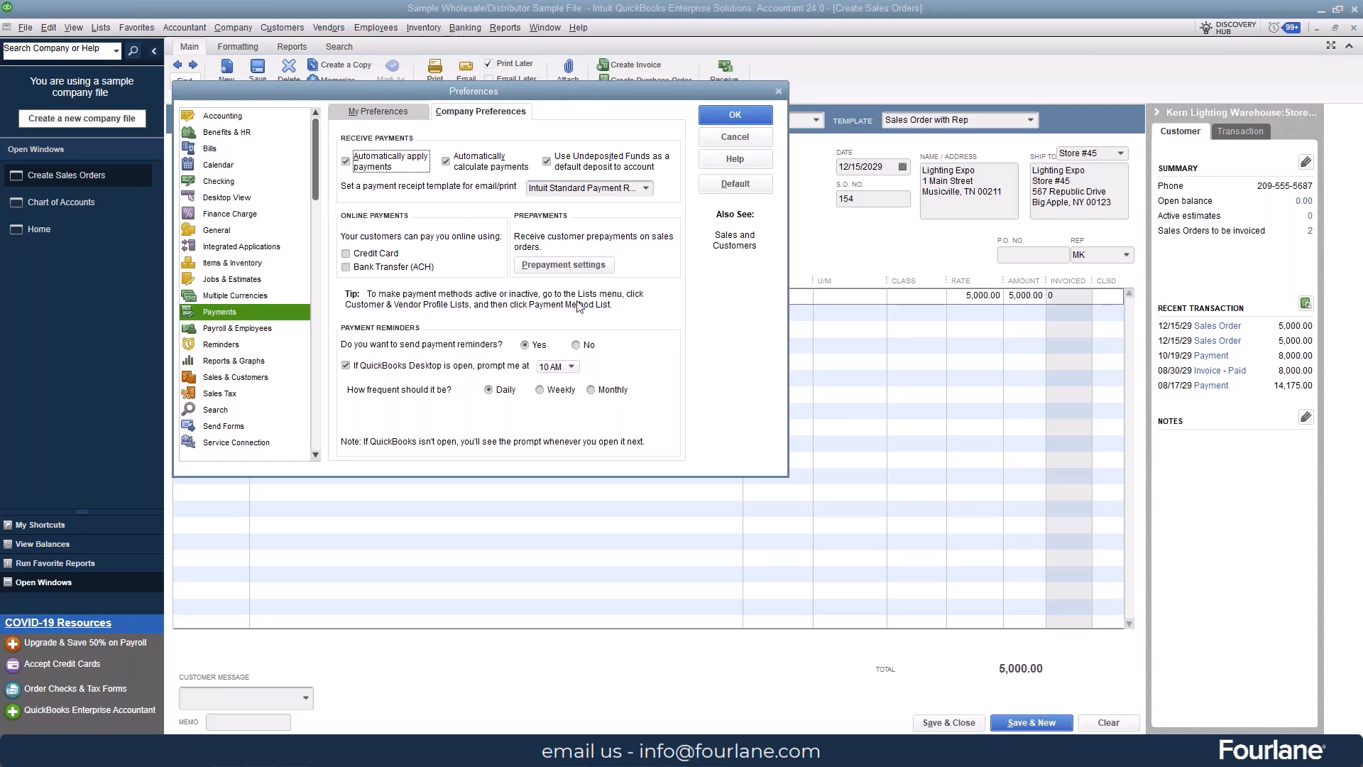
left_click(563, 268)
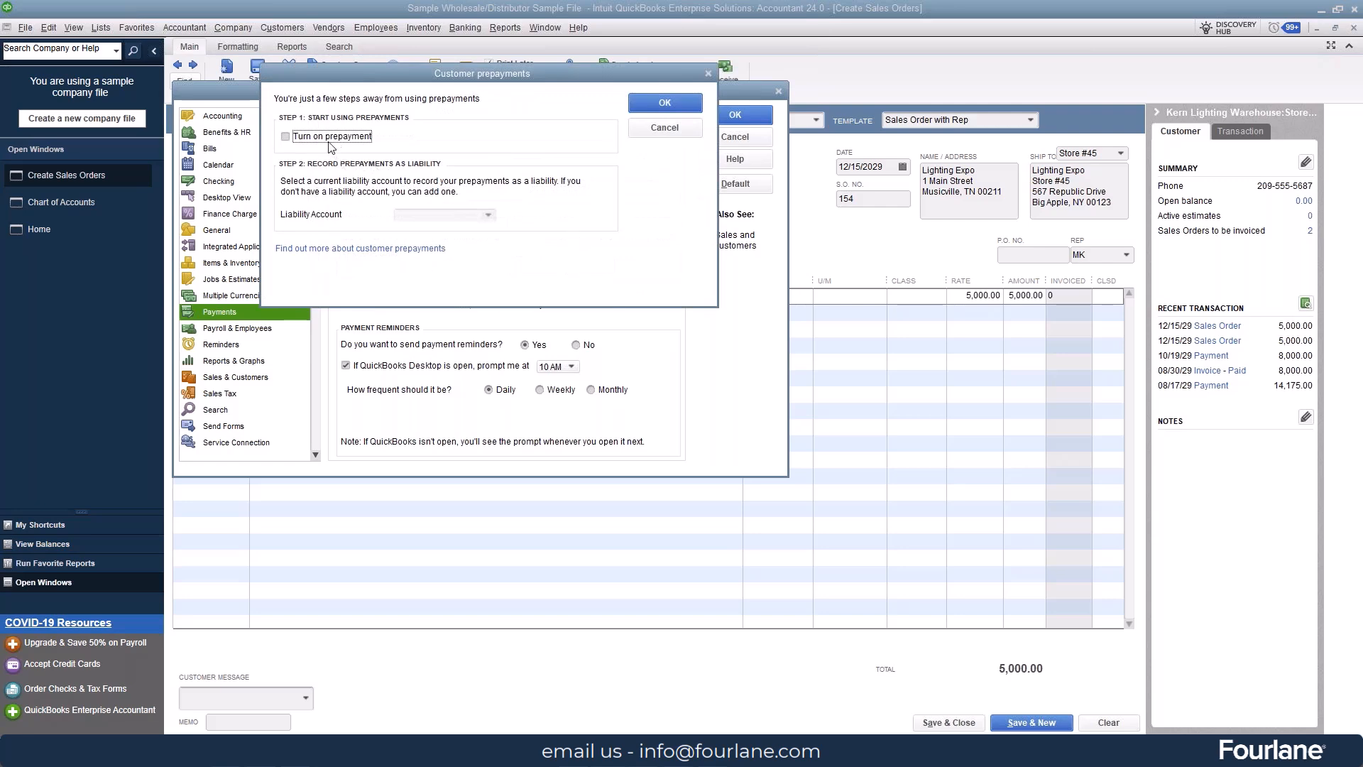
Step: Turn on prepayment and try to use a new Other Current Asset account named Customer prepayment as its liability account
left_click(286, 138)
left_click(489, 215)
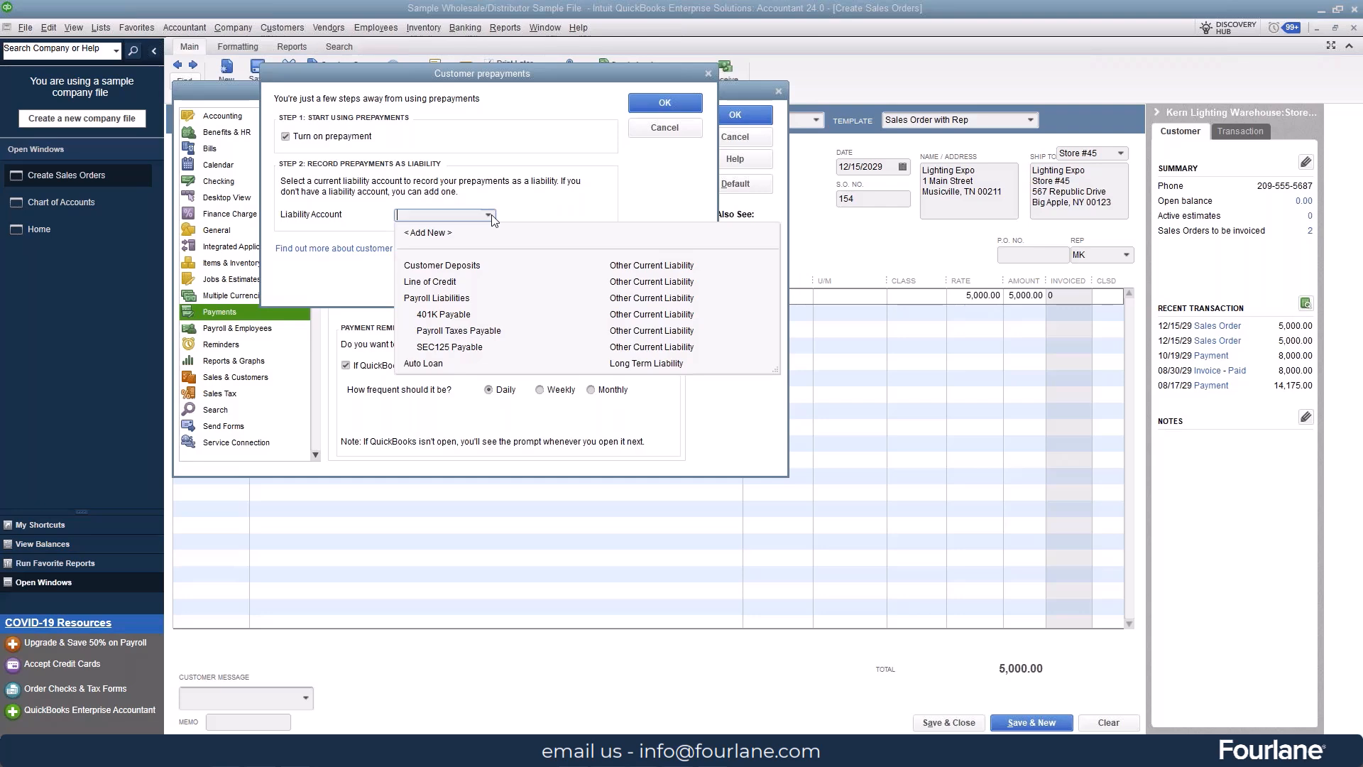
left_click(429, 233)
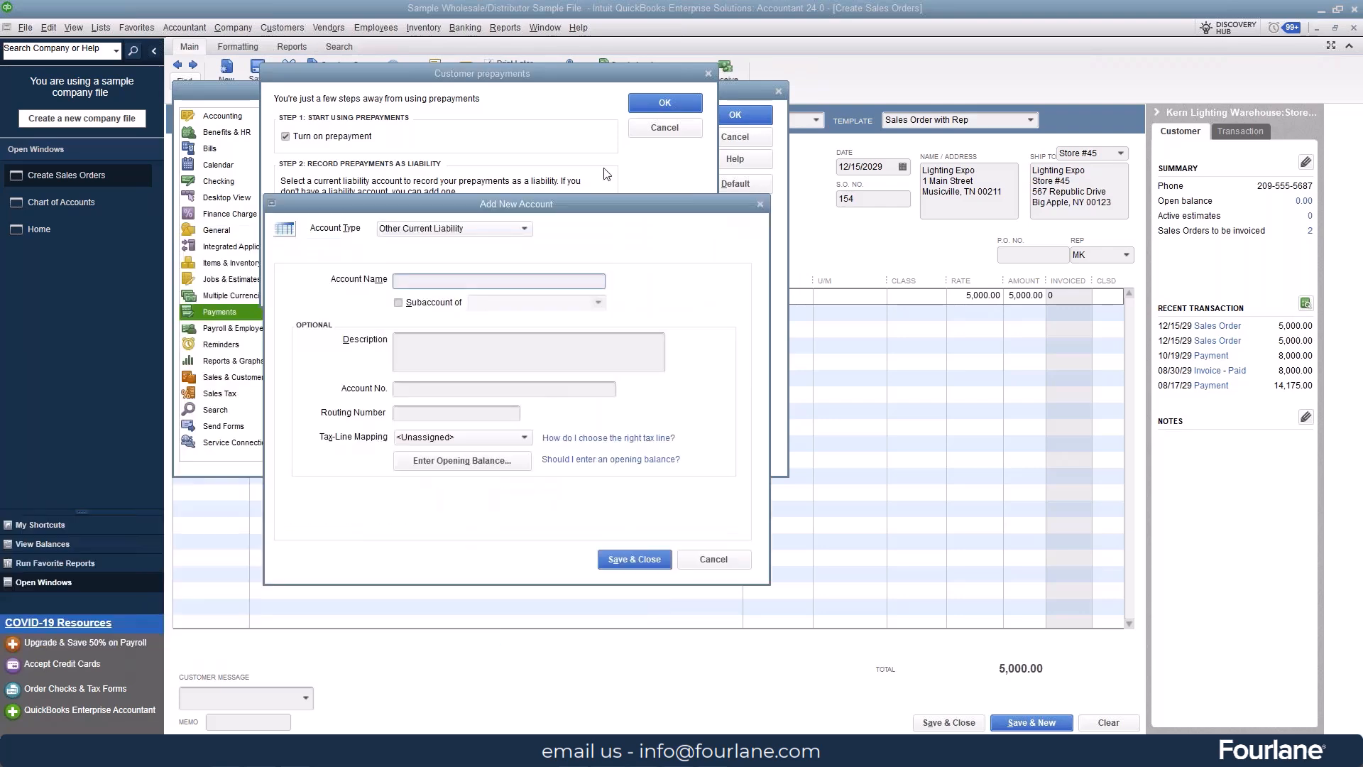
left_click(483, 145)
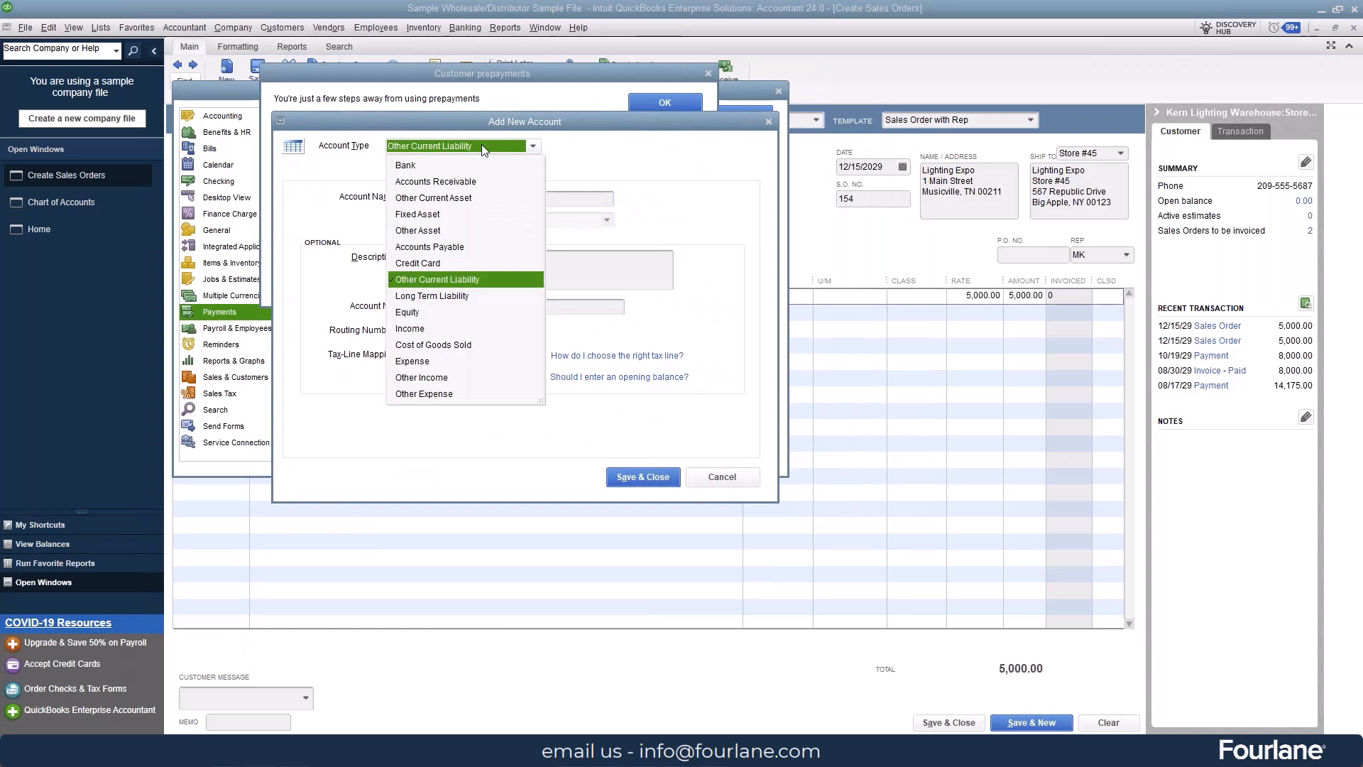
left_click(463, 204)
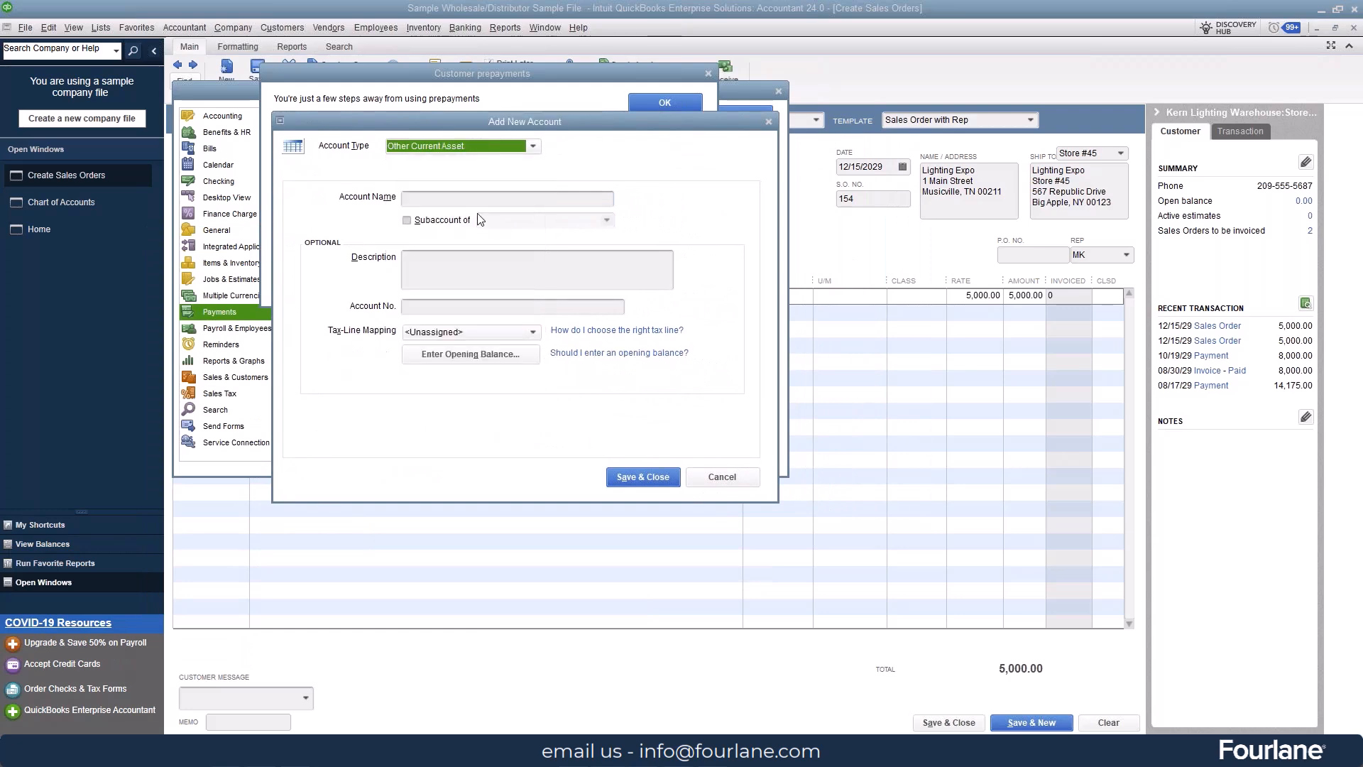
type("Cu")
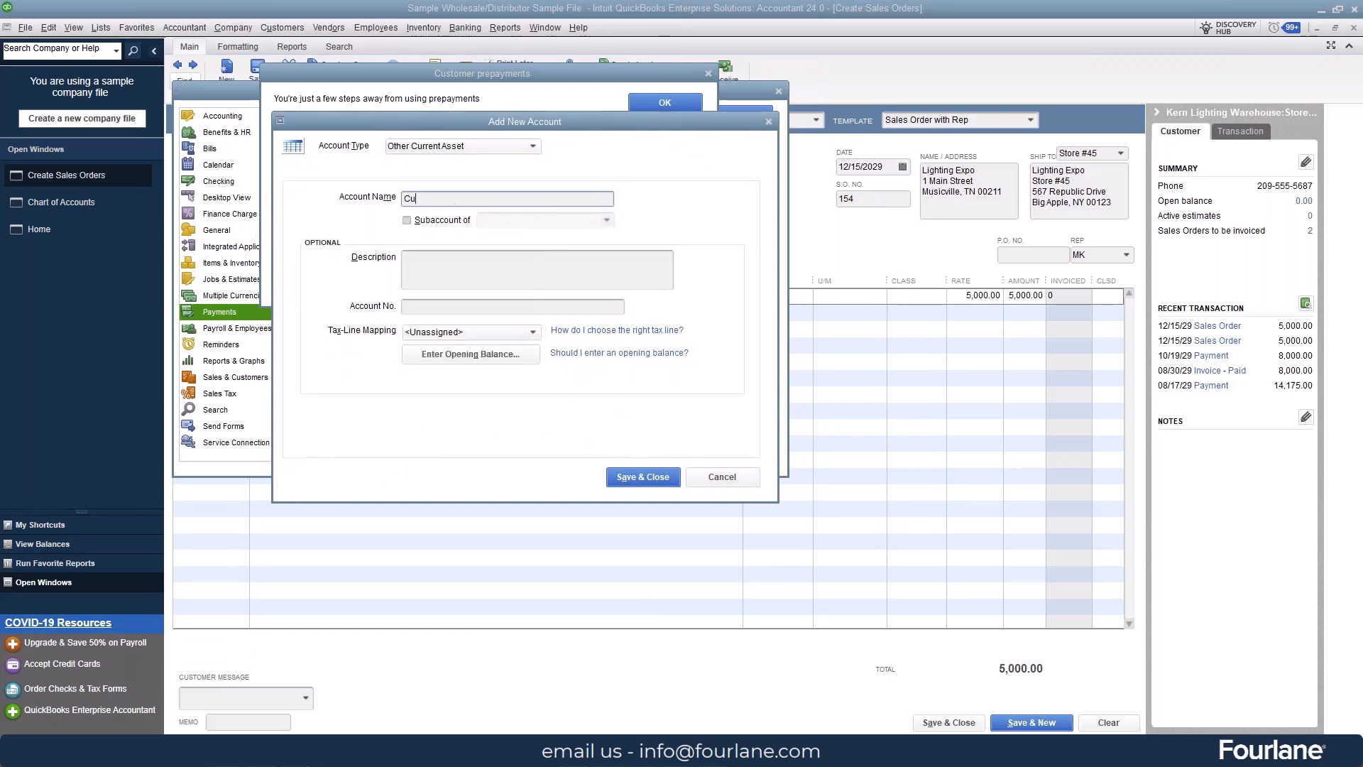
type("stomer prepayment")
left_click(671, 477)
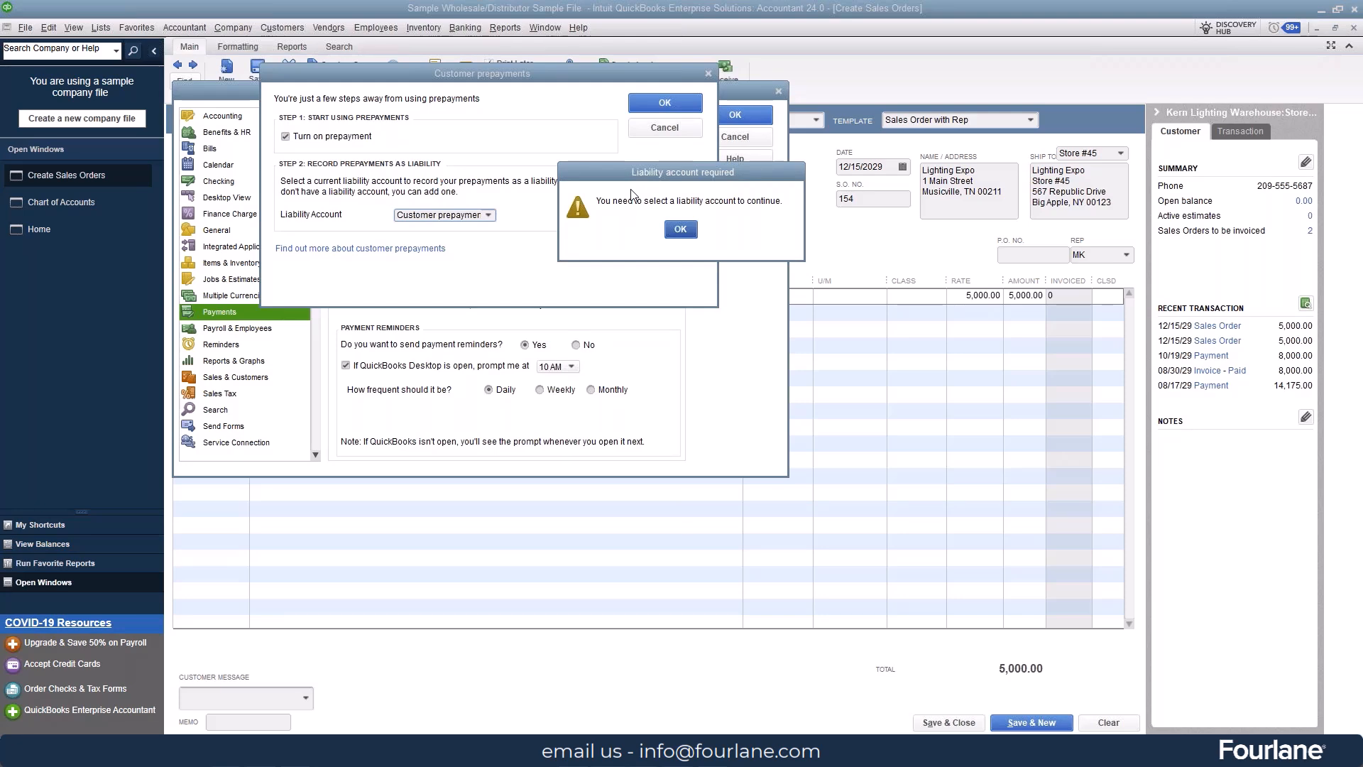
left_click(677, 230)
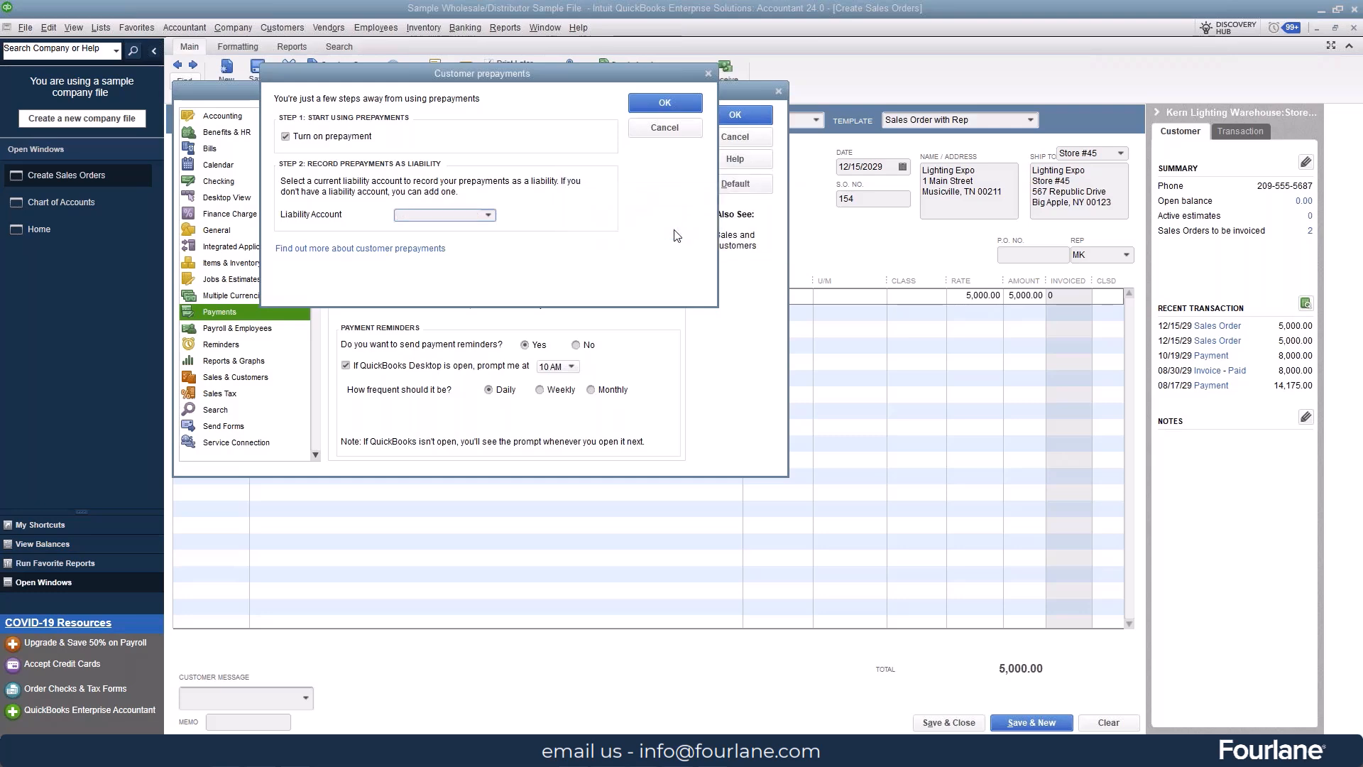
Step: Select Customer Deposits as the prepayment liability account and apply the setting, accepting that all open windows close
left_click(488, 216)
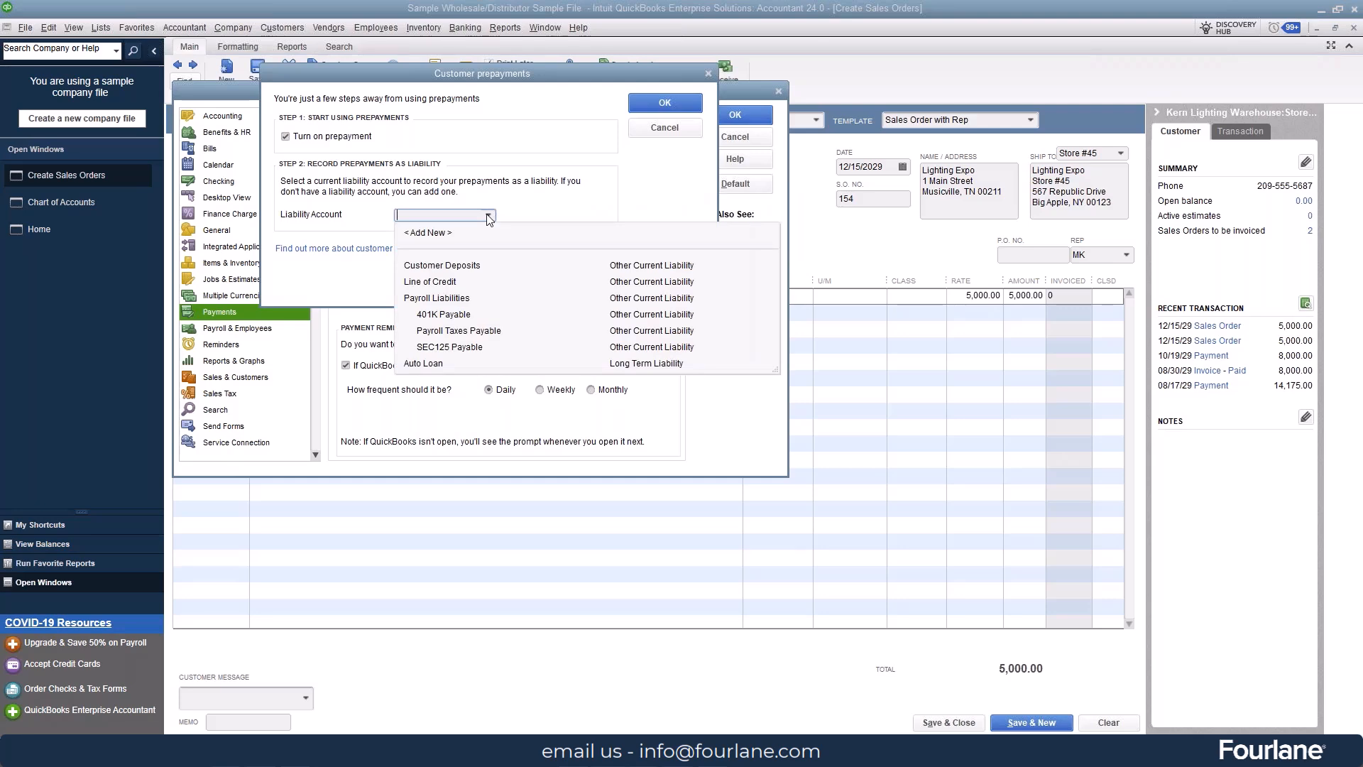
left_click(476, 267)
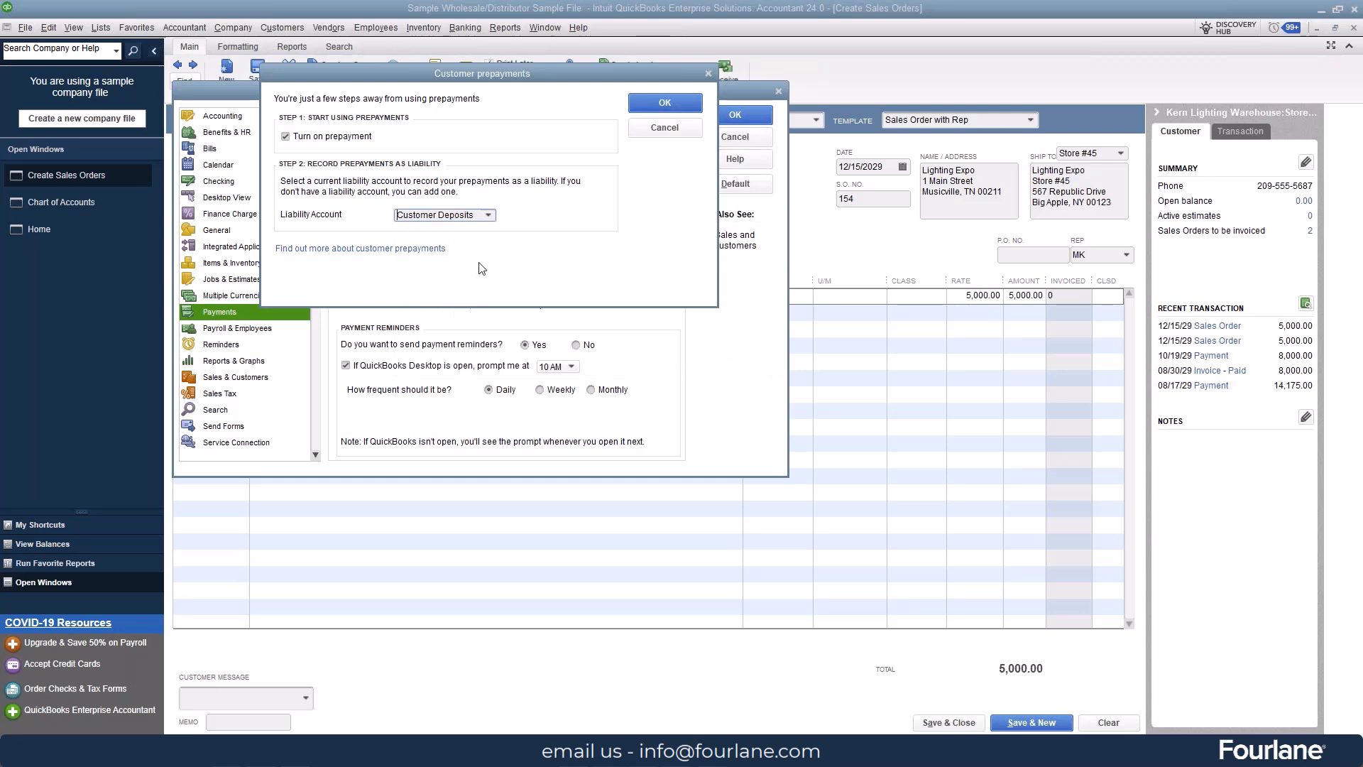
left_click(654, 105)
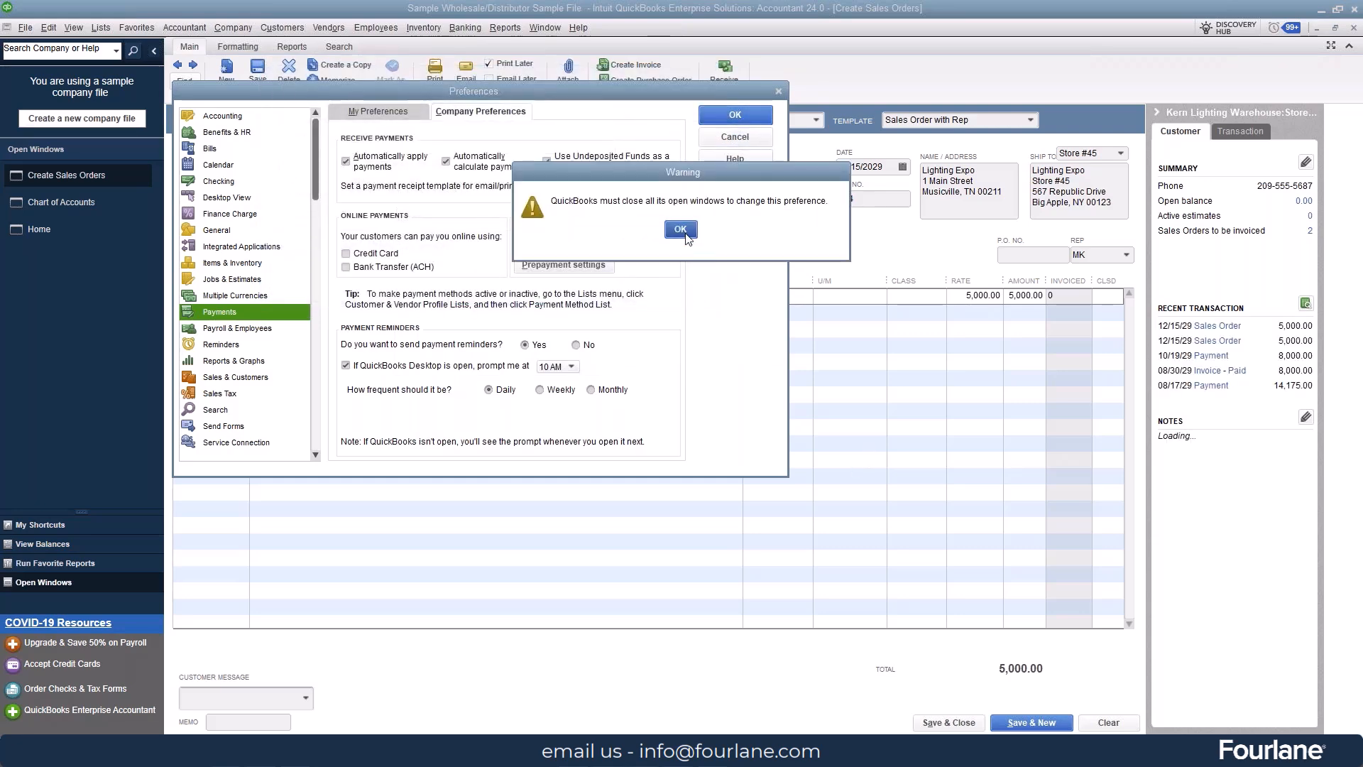
left_click(680, 229)
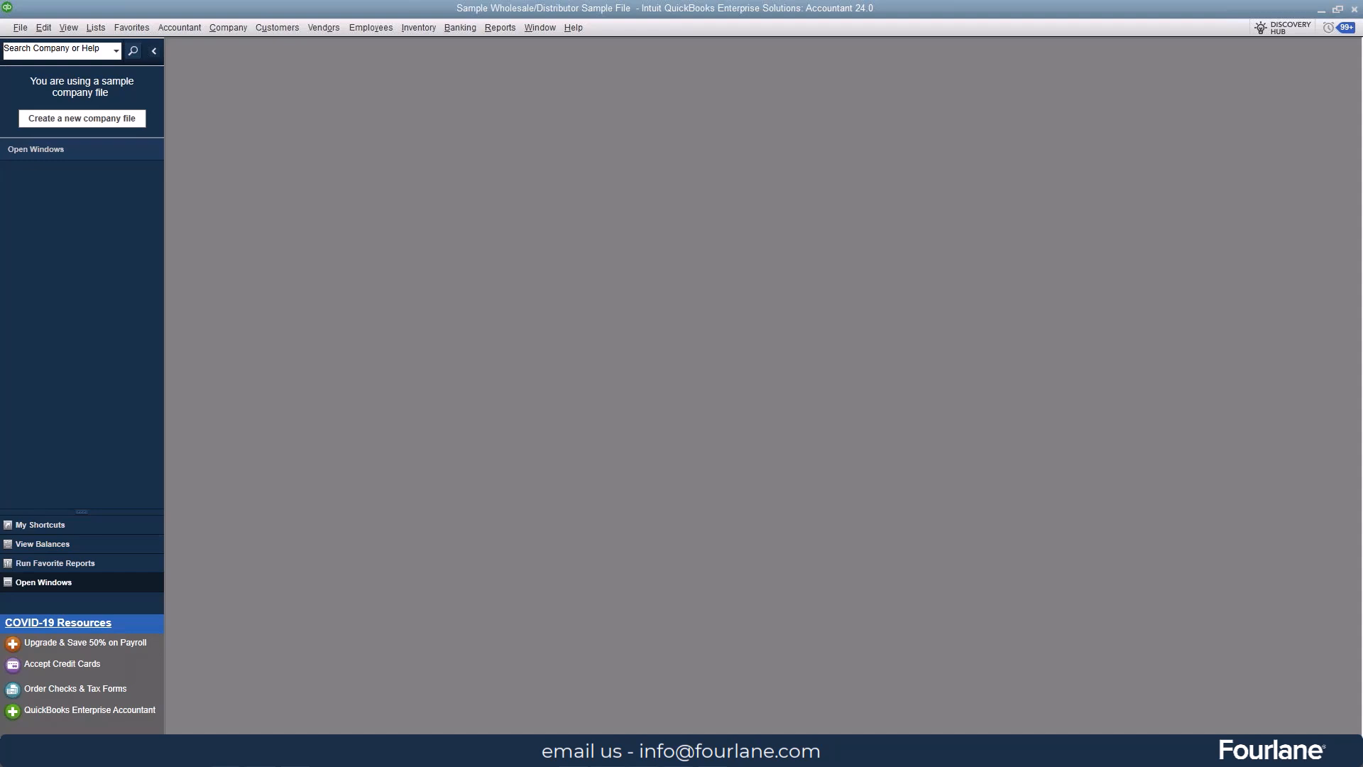
Step: Open a blank sales order form and the Home page, maximize the windows, and return to the sales order
left_click(261, 24)
left_click(298, 84)
left_click(225, 26)
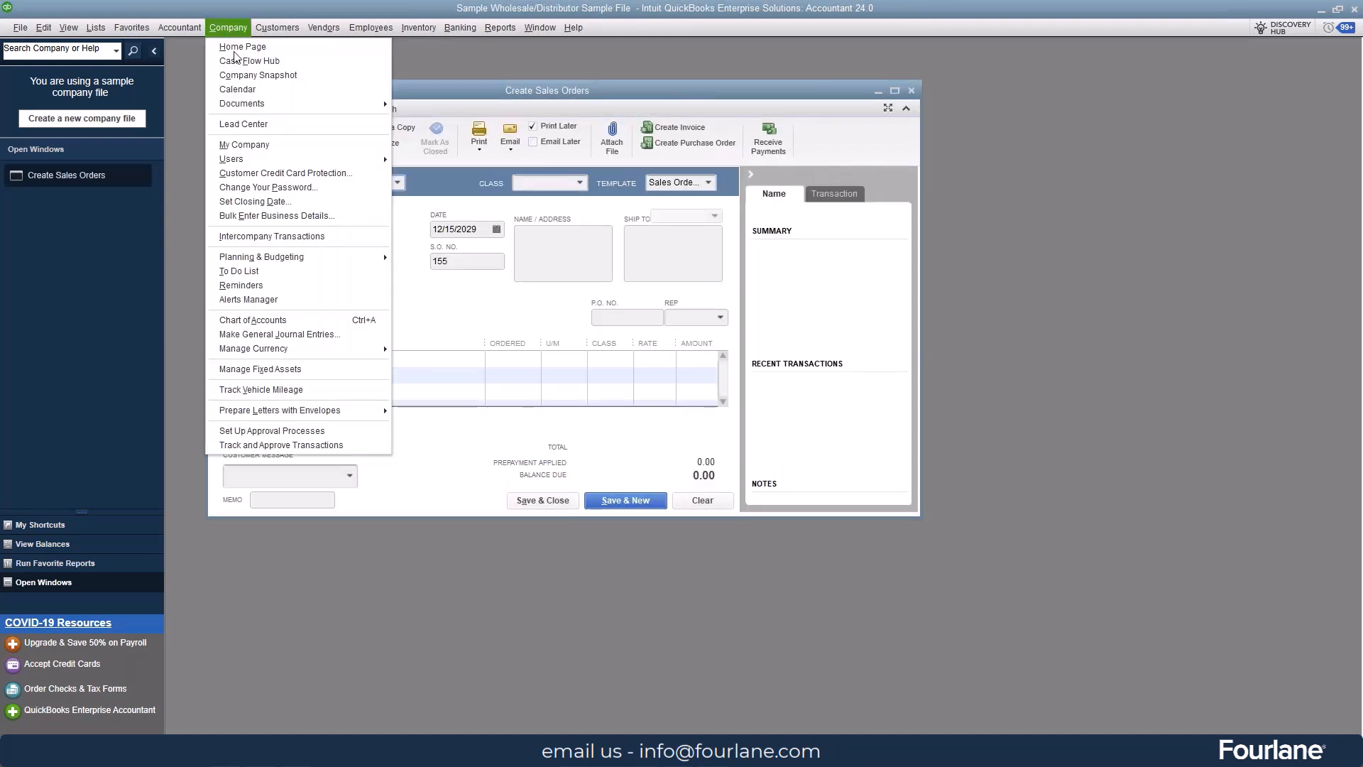
left_click(238, 50)
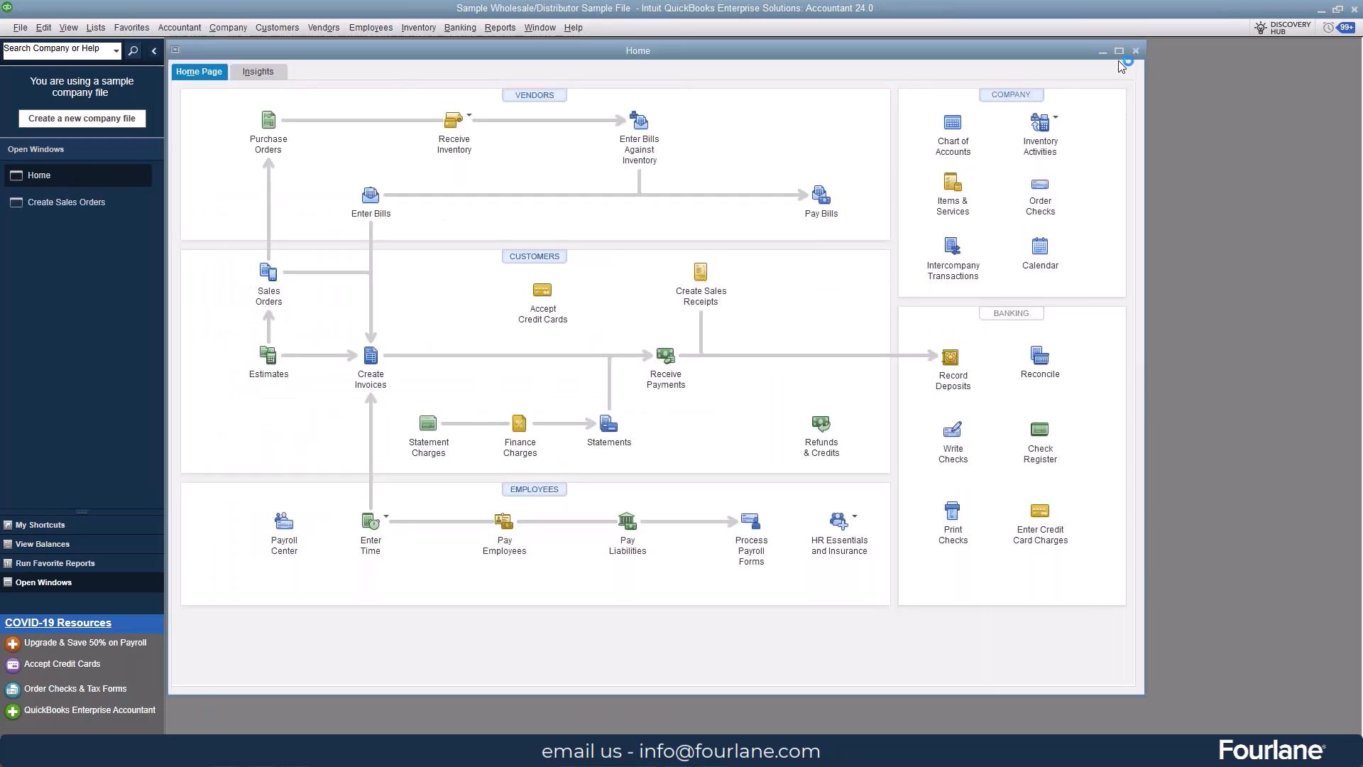
left_click(1121, 51)
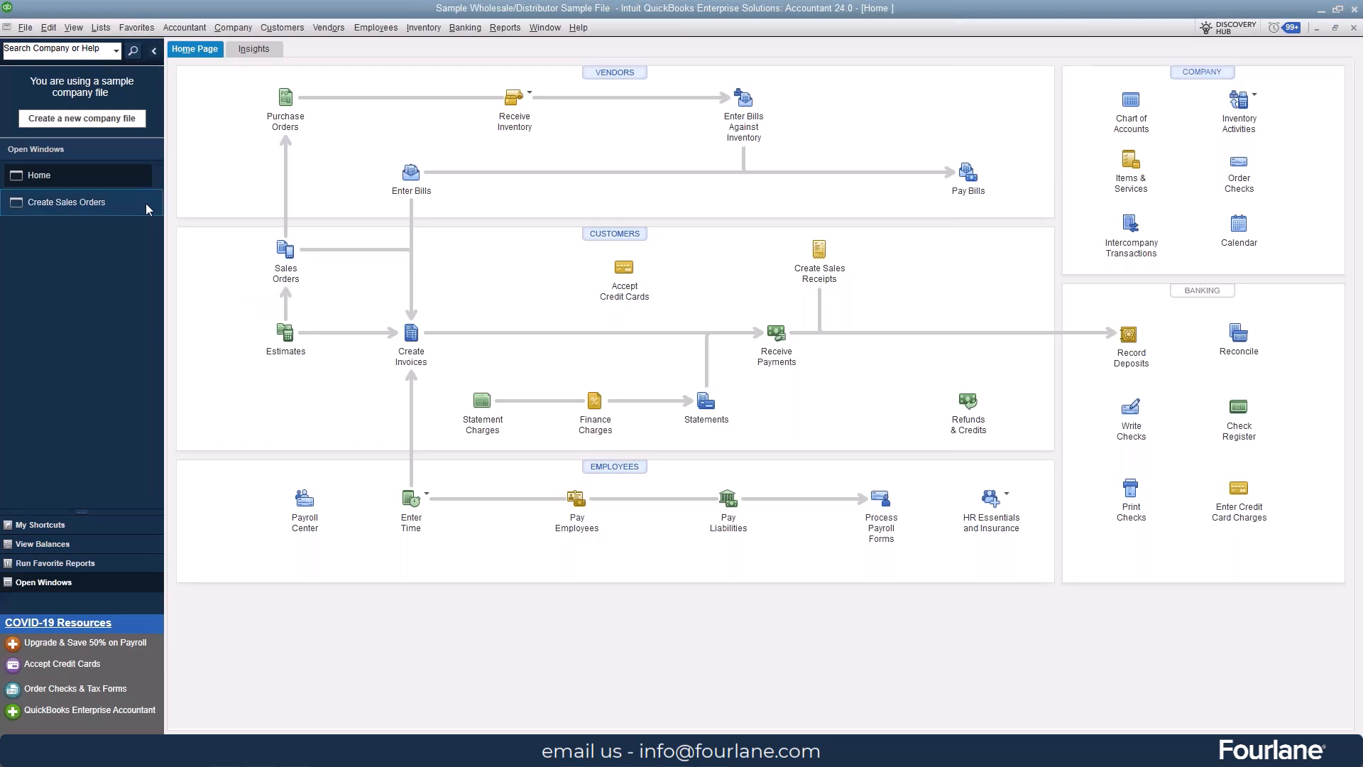
left_click(94, 201)
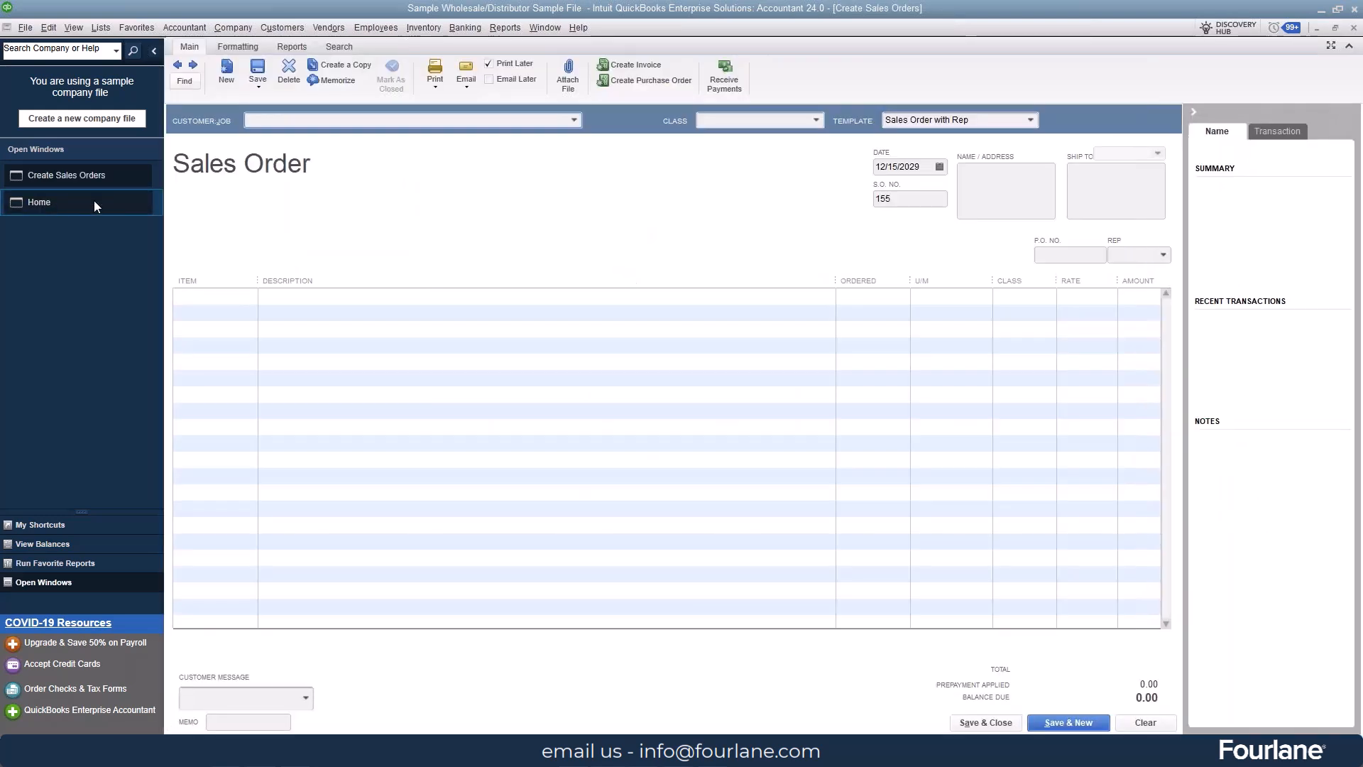
Step: Assign the sales order to Stern Commercial Contractor's:Walker Properties with the class Ceiling Mounts
left_click(577, 121)
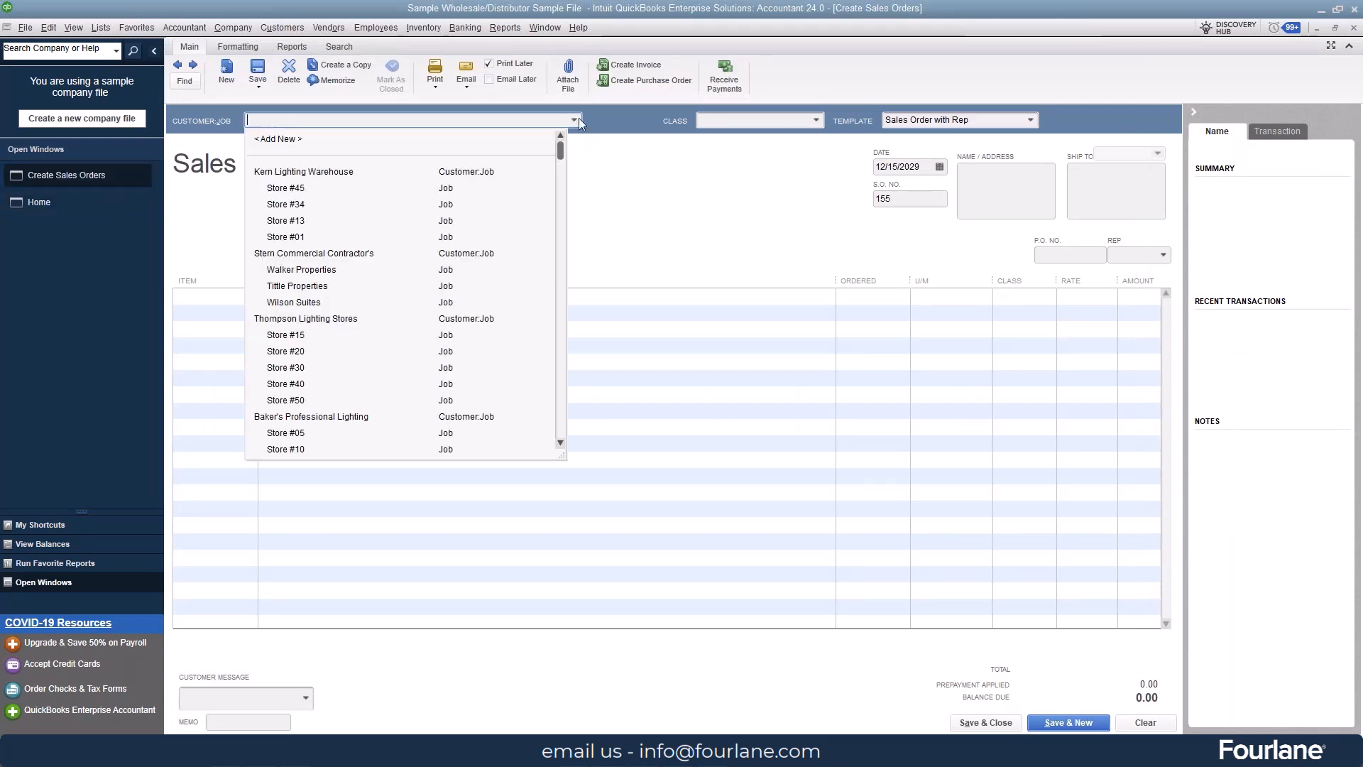
left_click(321, 270)
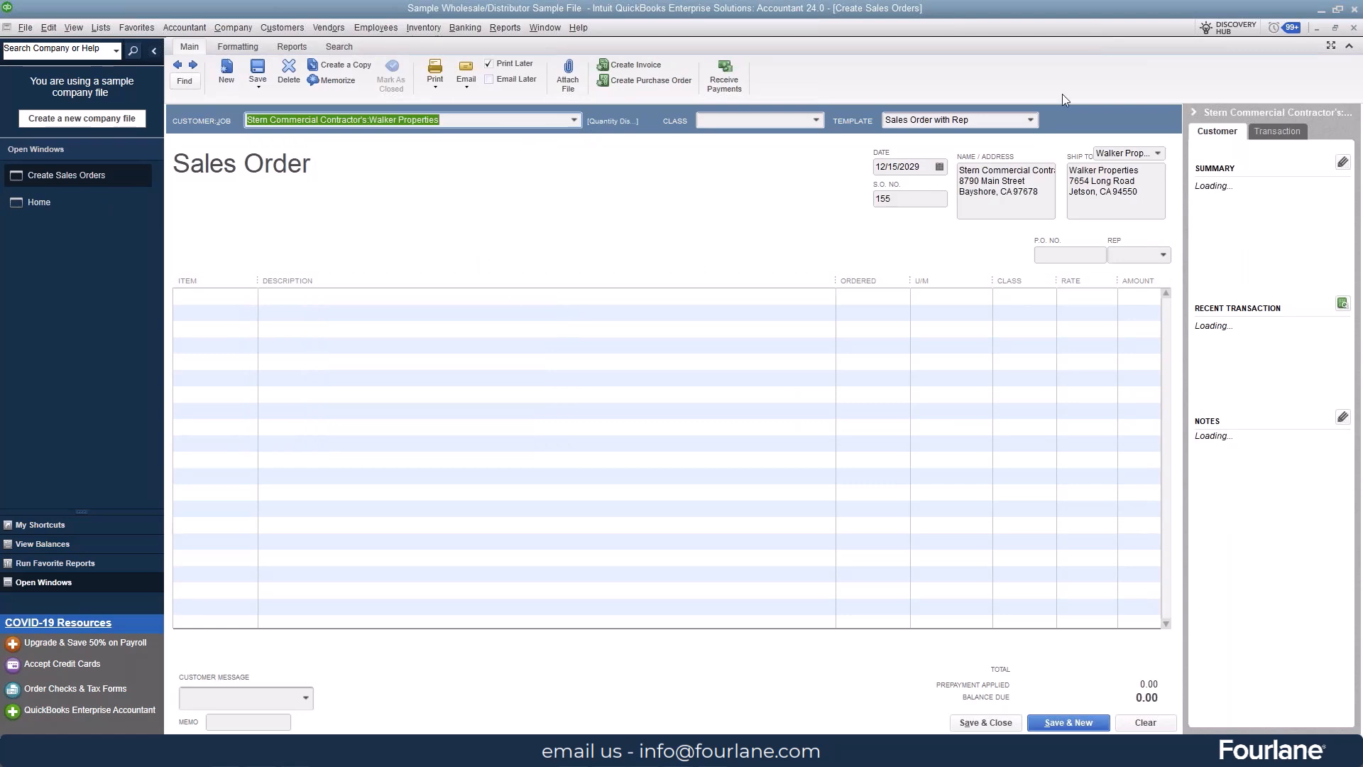
left_click(816, 120)
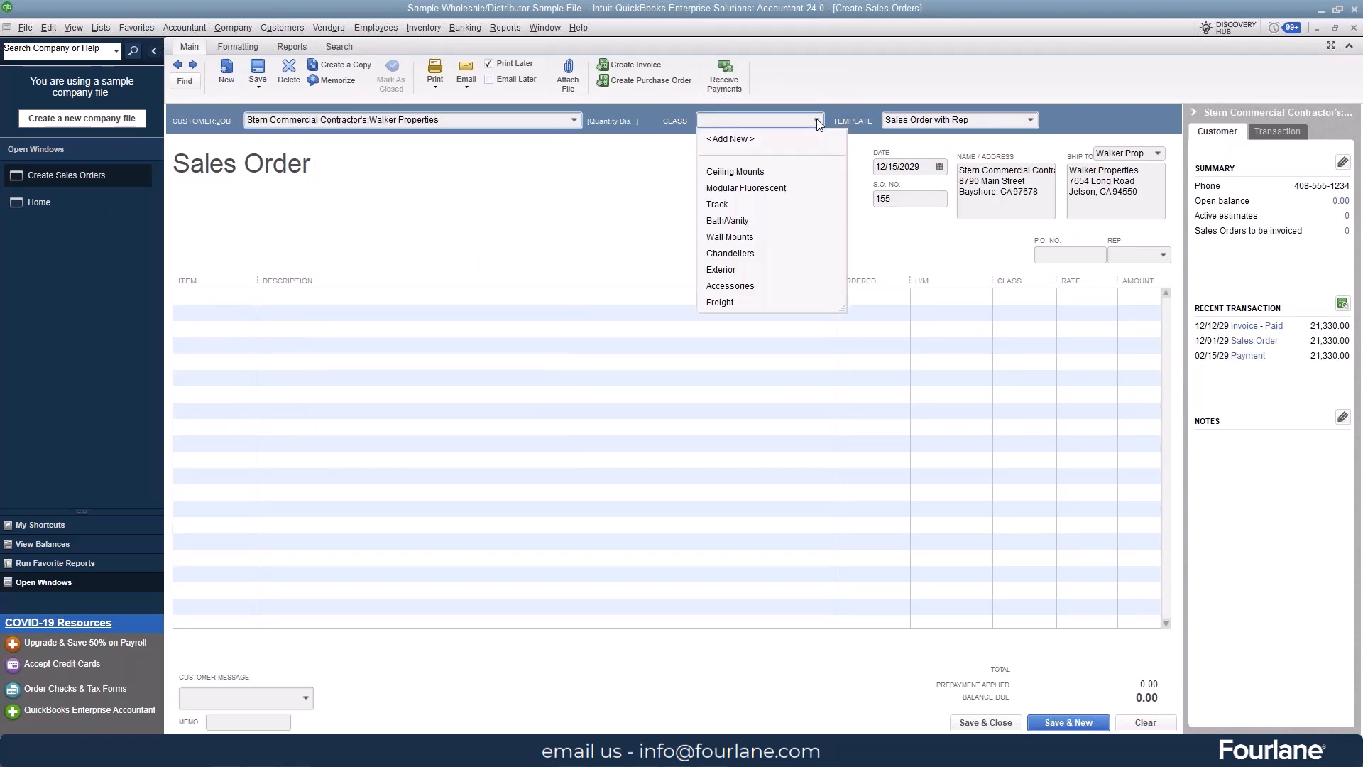
left_click(753, 172)
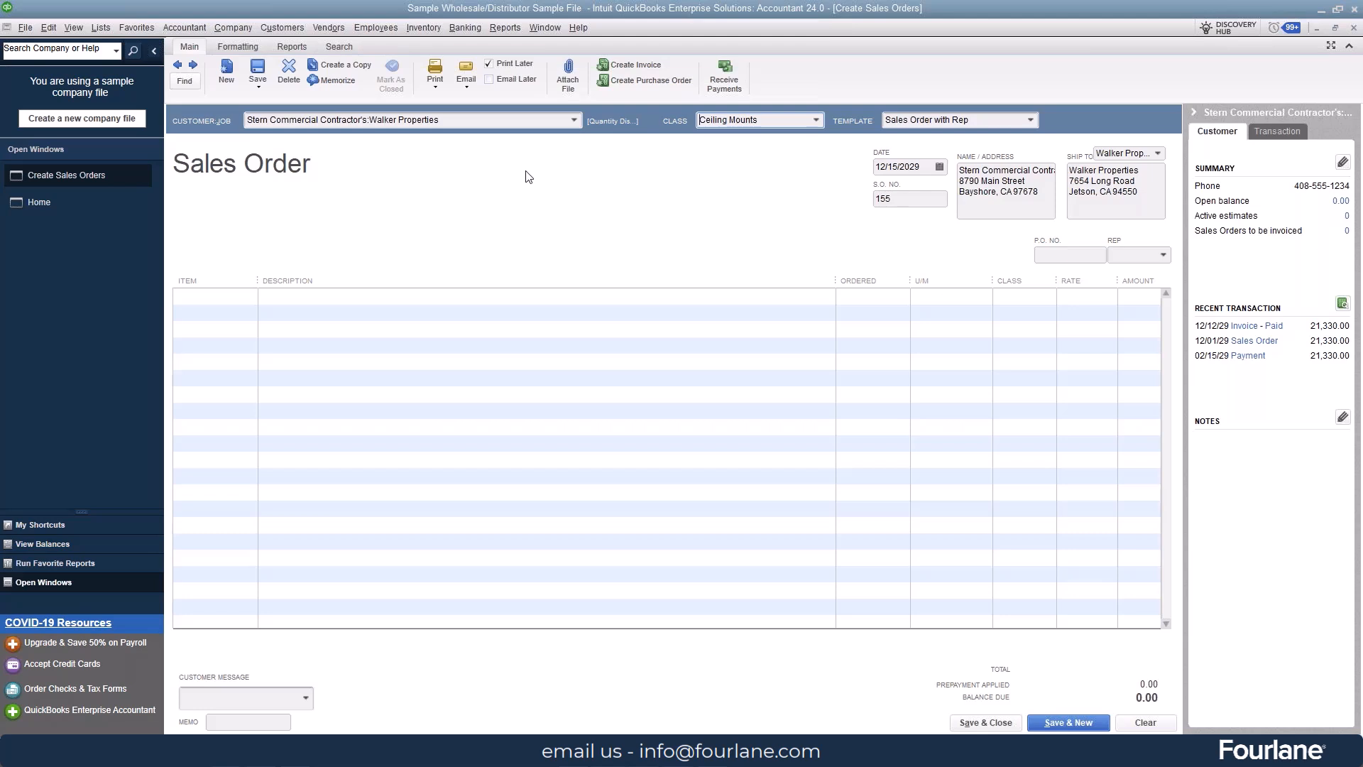
Step: Add a Custom Work line at a rate of 10,000.00 with a widened Item column, and save the sales order
left_click(234, 298)
left_click(250, 296)
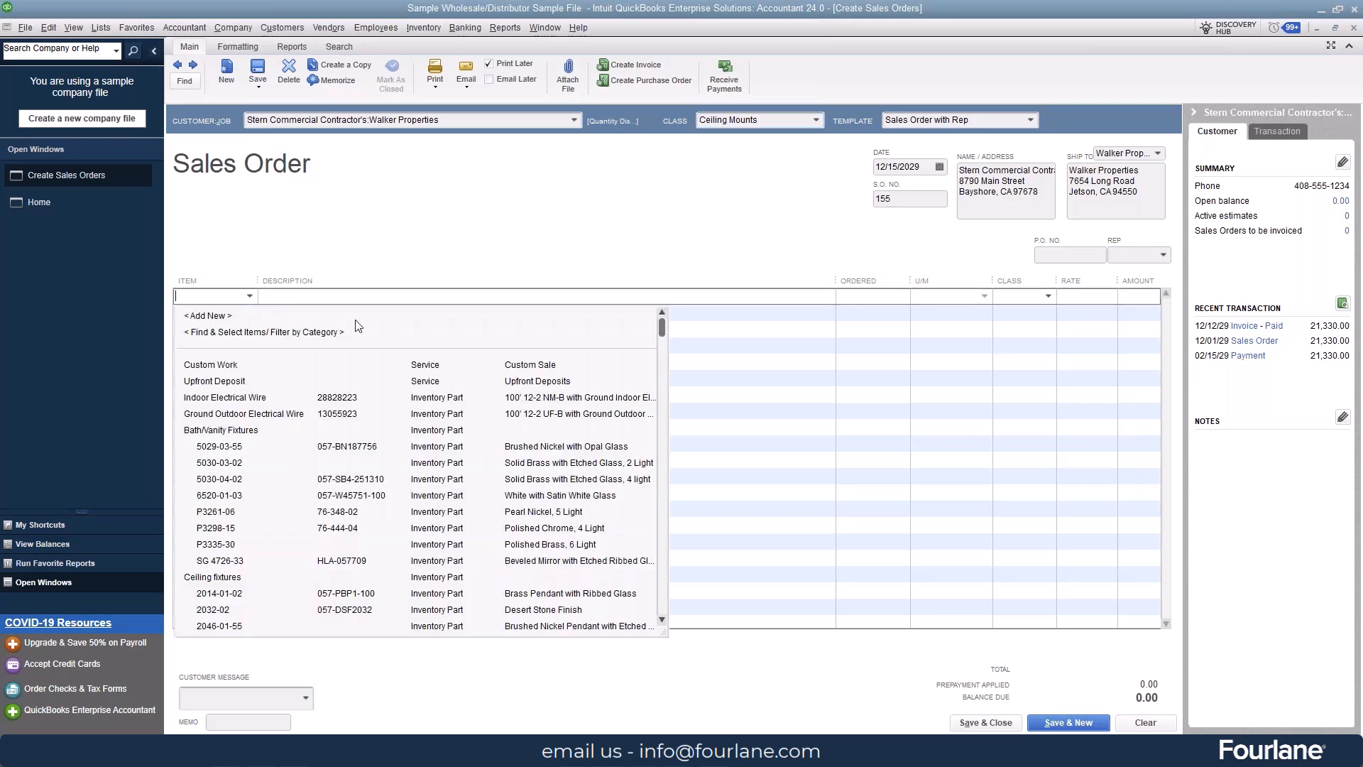
left_click(236, 364)
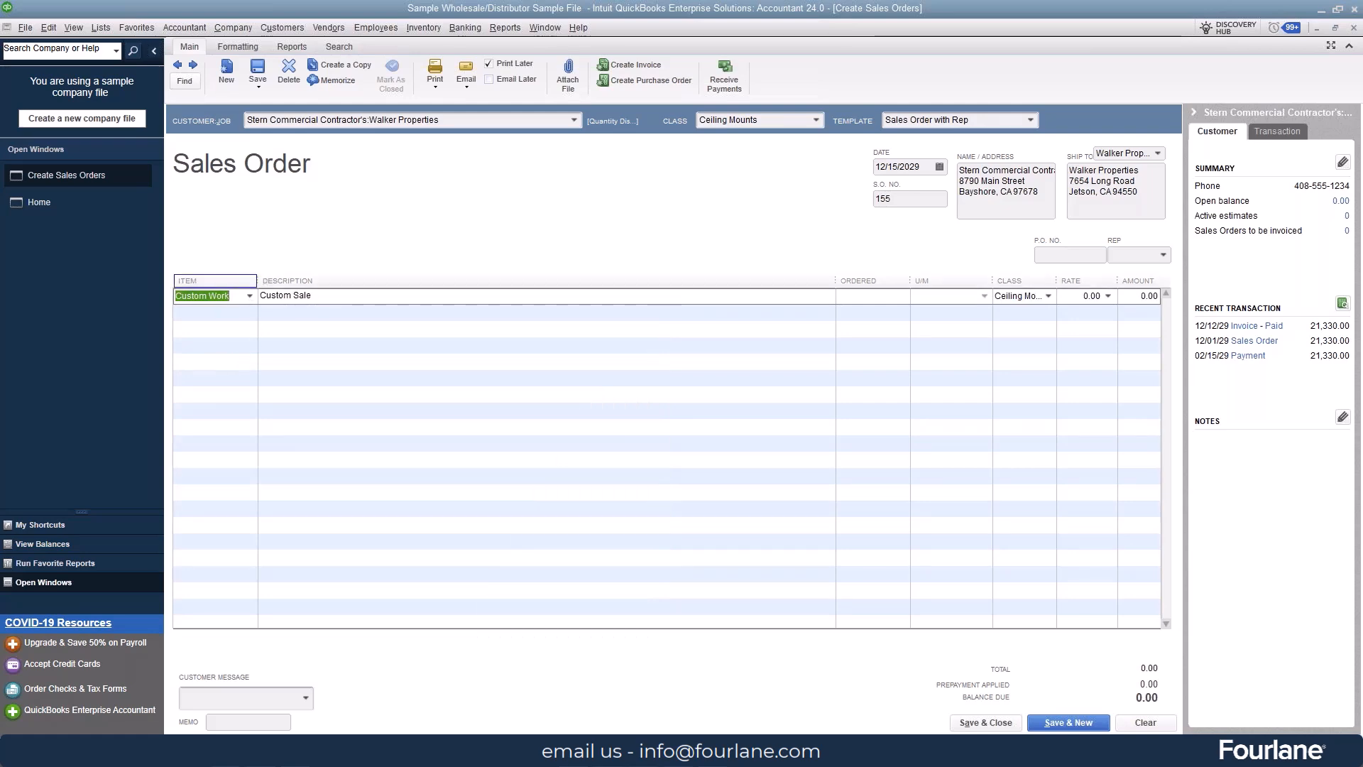
left_click_drag(255, 279, 302, 279)
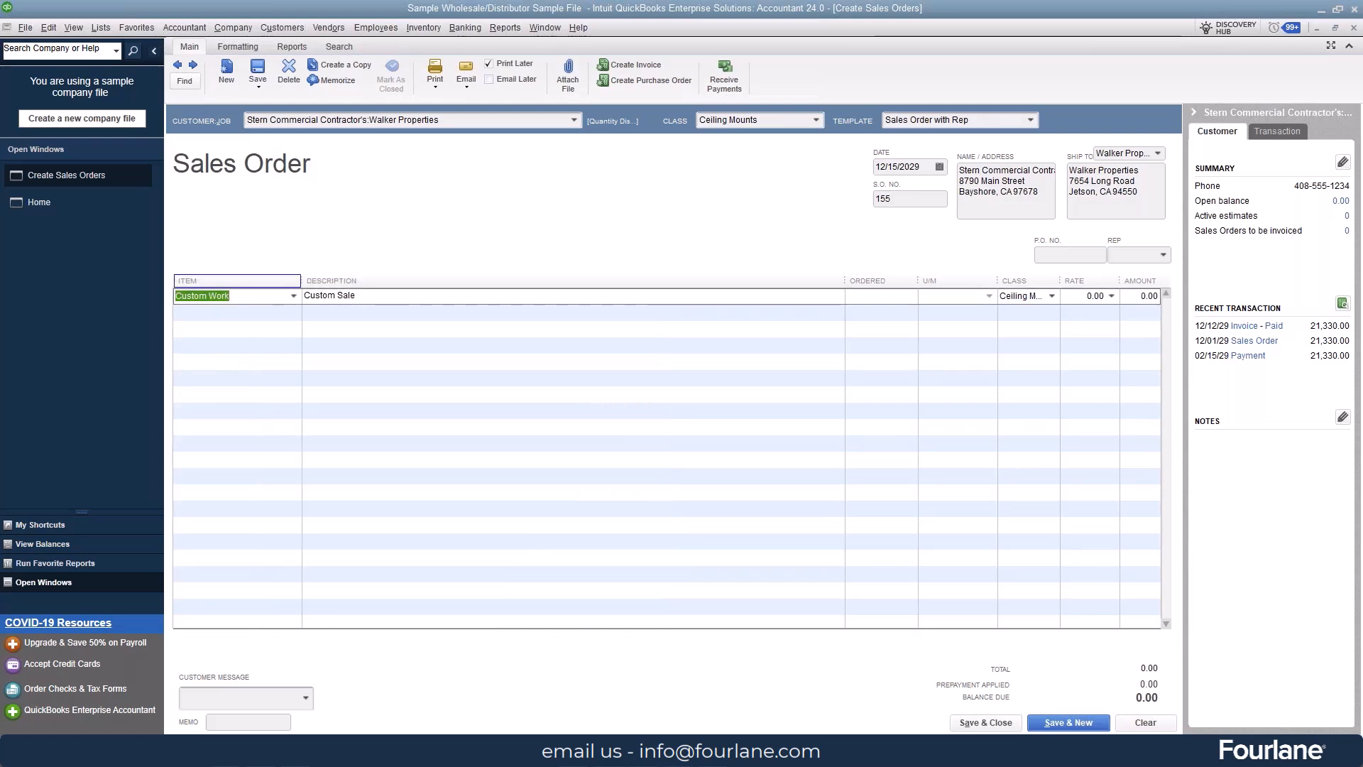
left_click(1080, 294)
type("10000")
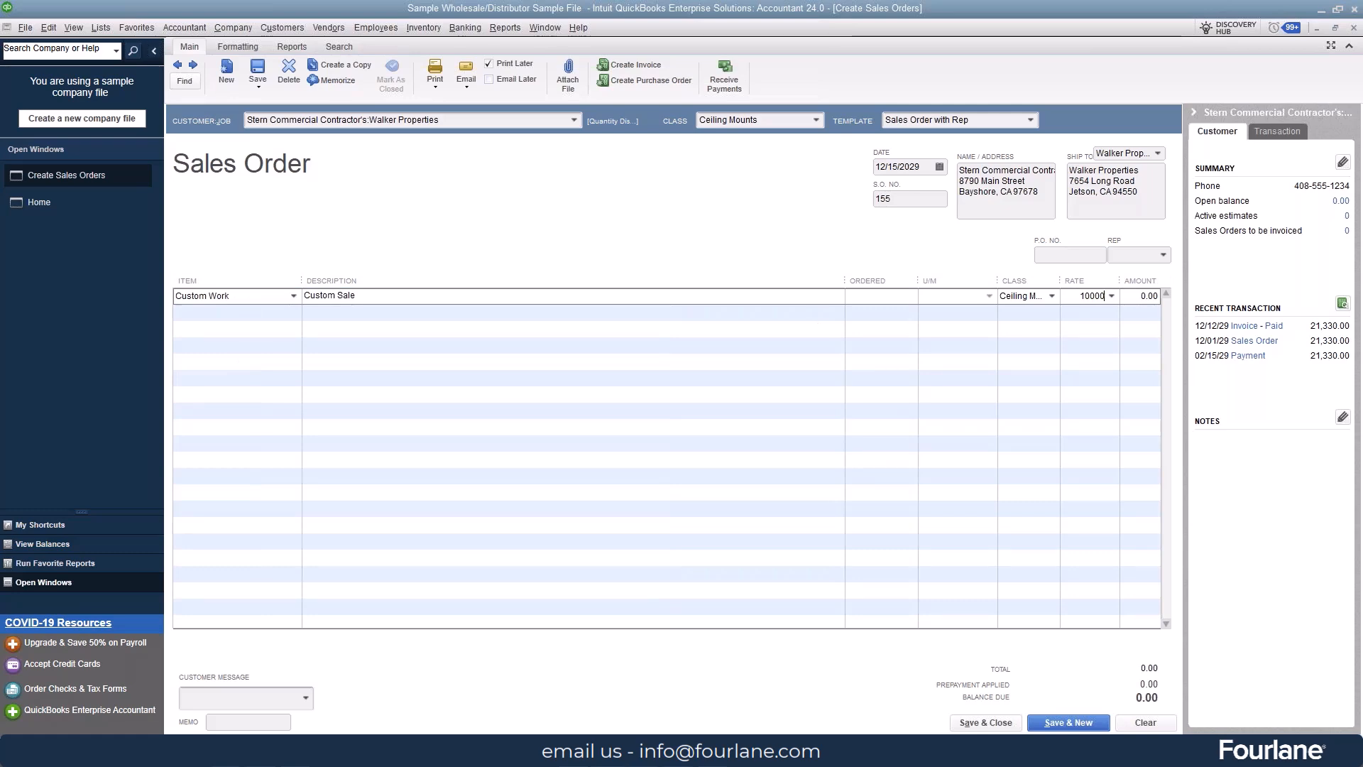
key("Tab")
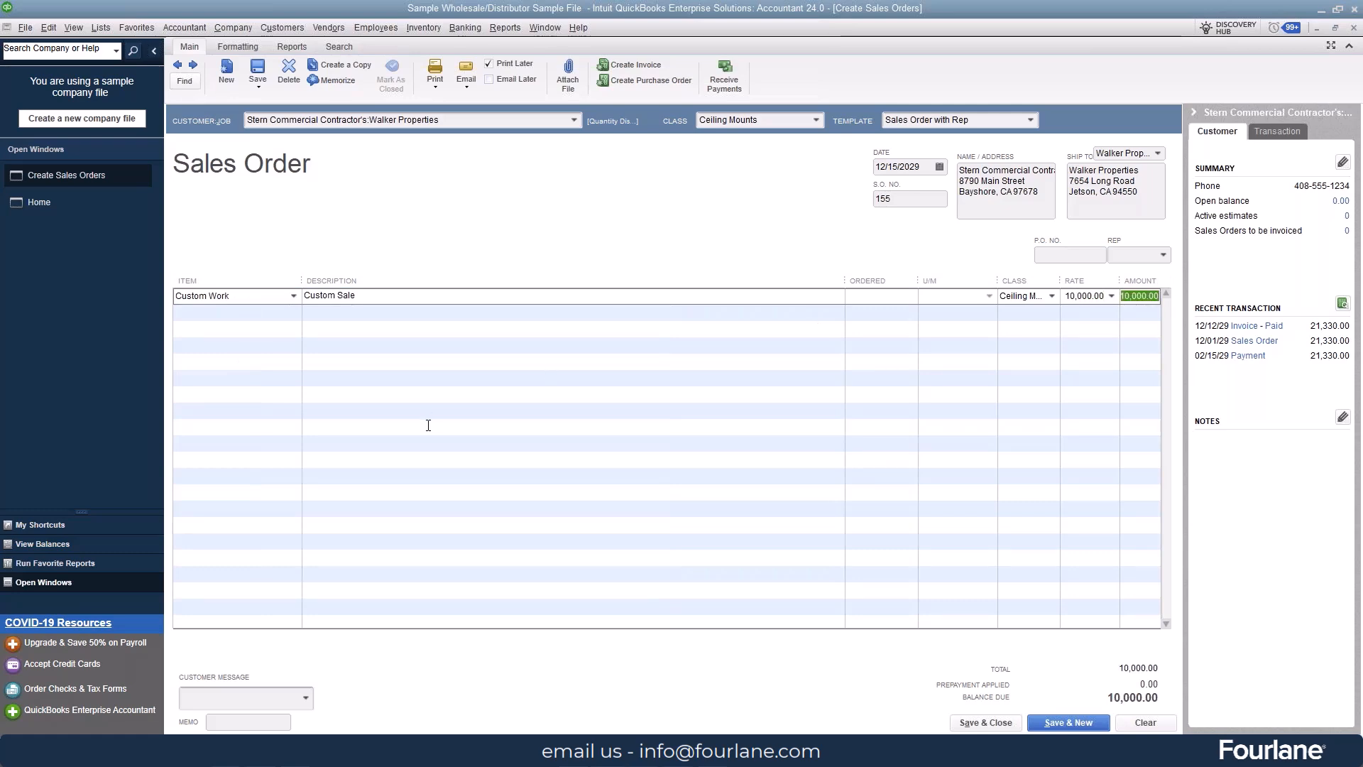
left_click(431, 318)
left_click(428, 340)
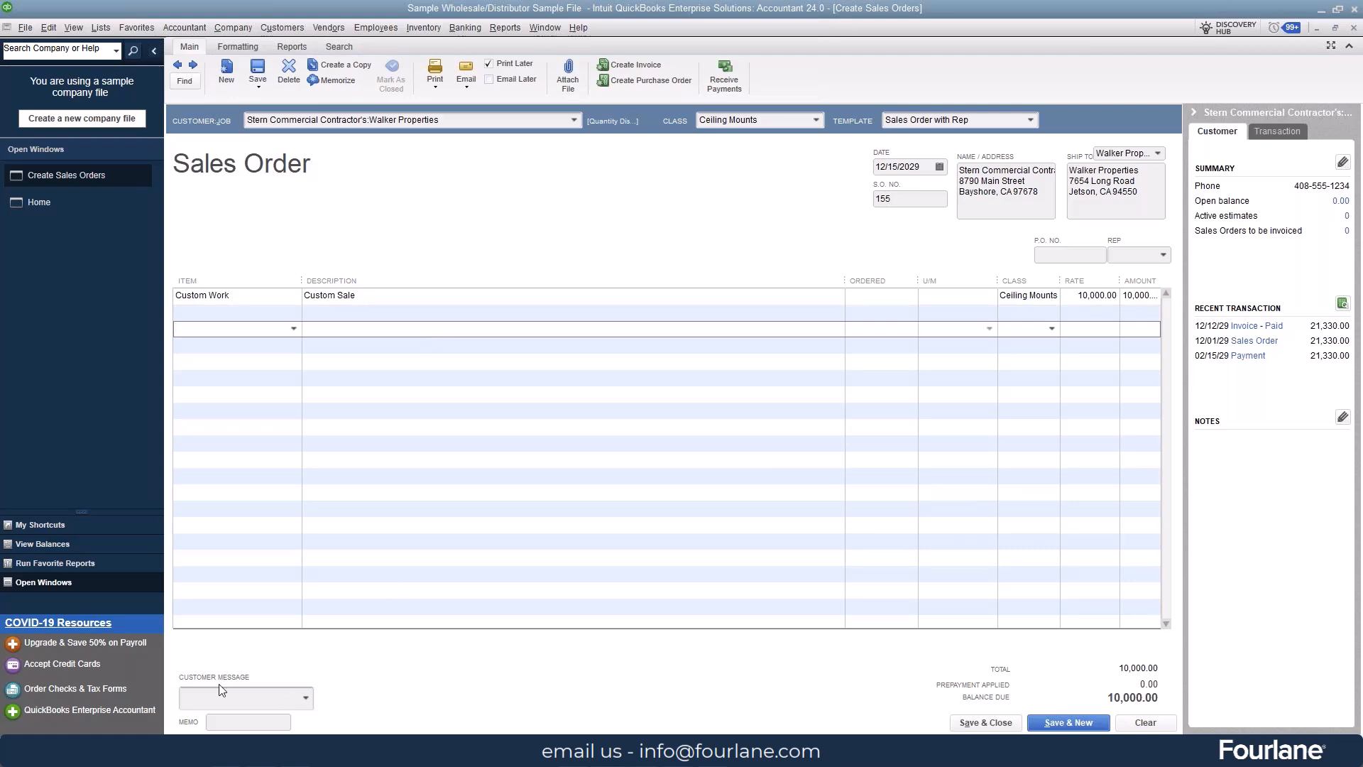
mouse_move(218, 698)
left_click(258, 66)
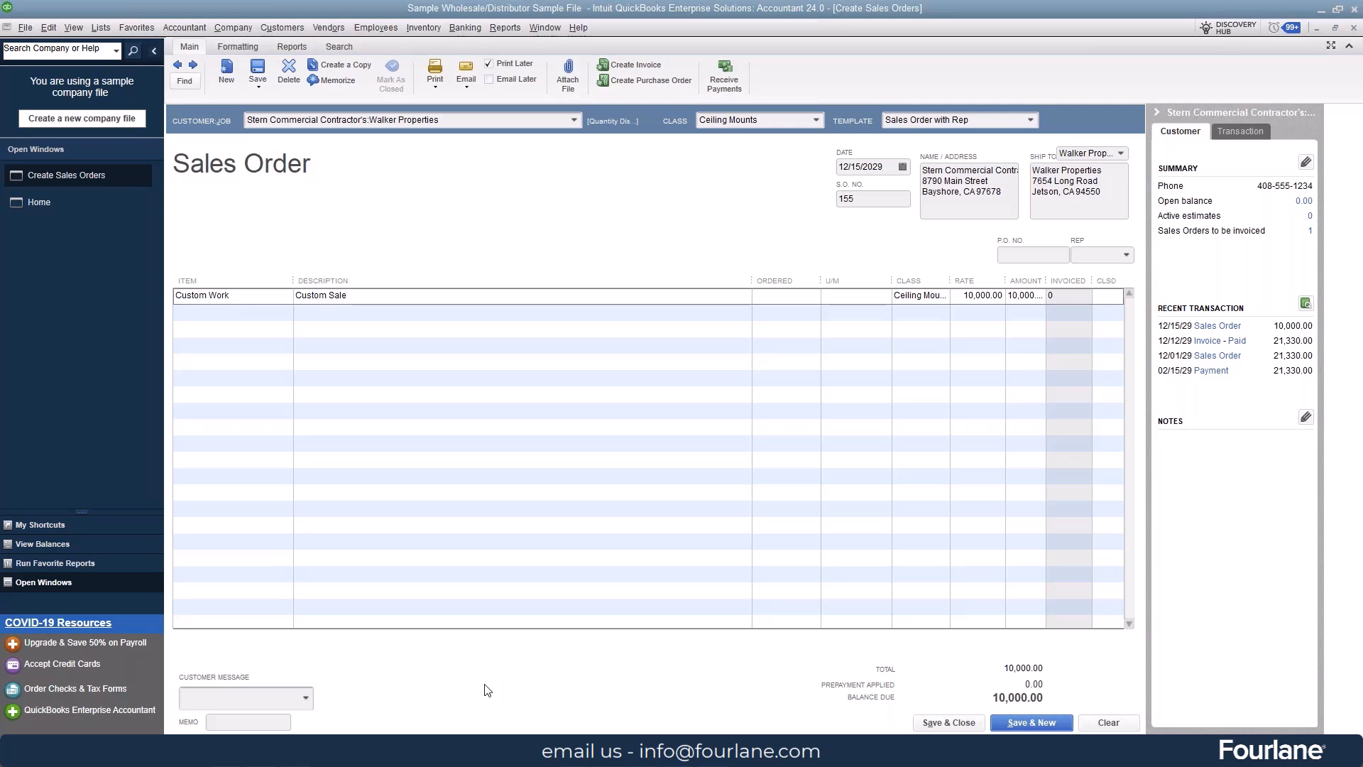
Step: Start receiving a prepayment on the saved sales order, with Prepayment on sales order enabled, and try a payment amount of 15,000.00
left_click(724, 78)
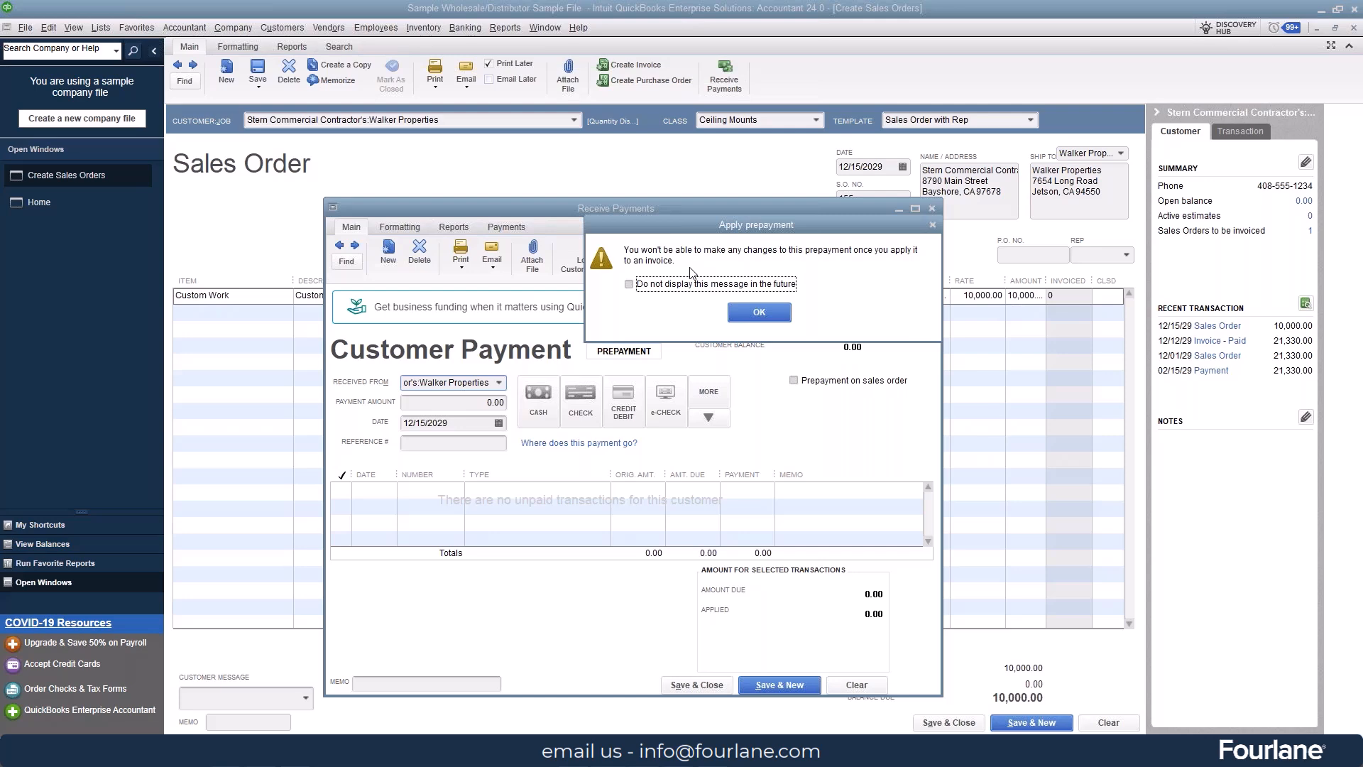
left_click(759, 312)
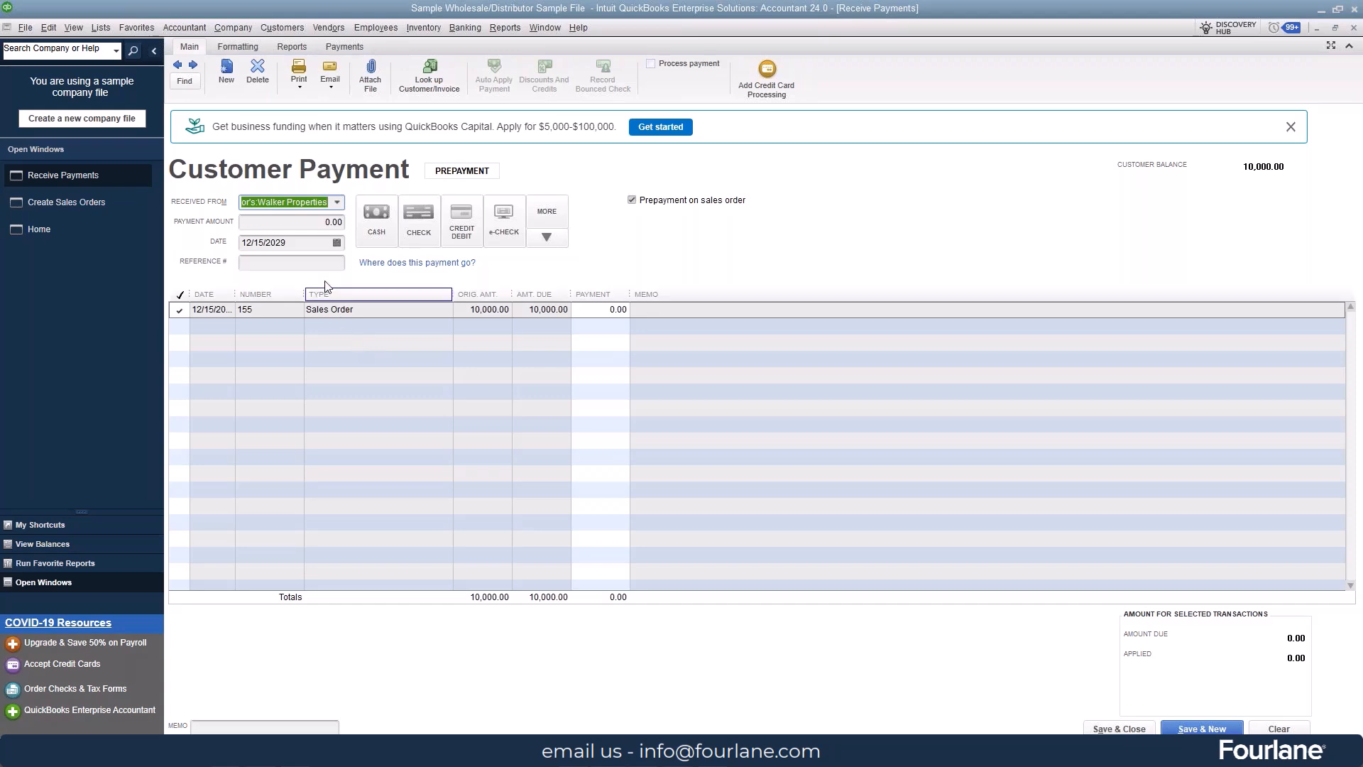
left_click(315, 222)
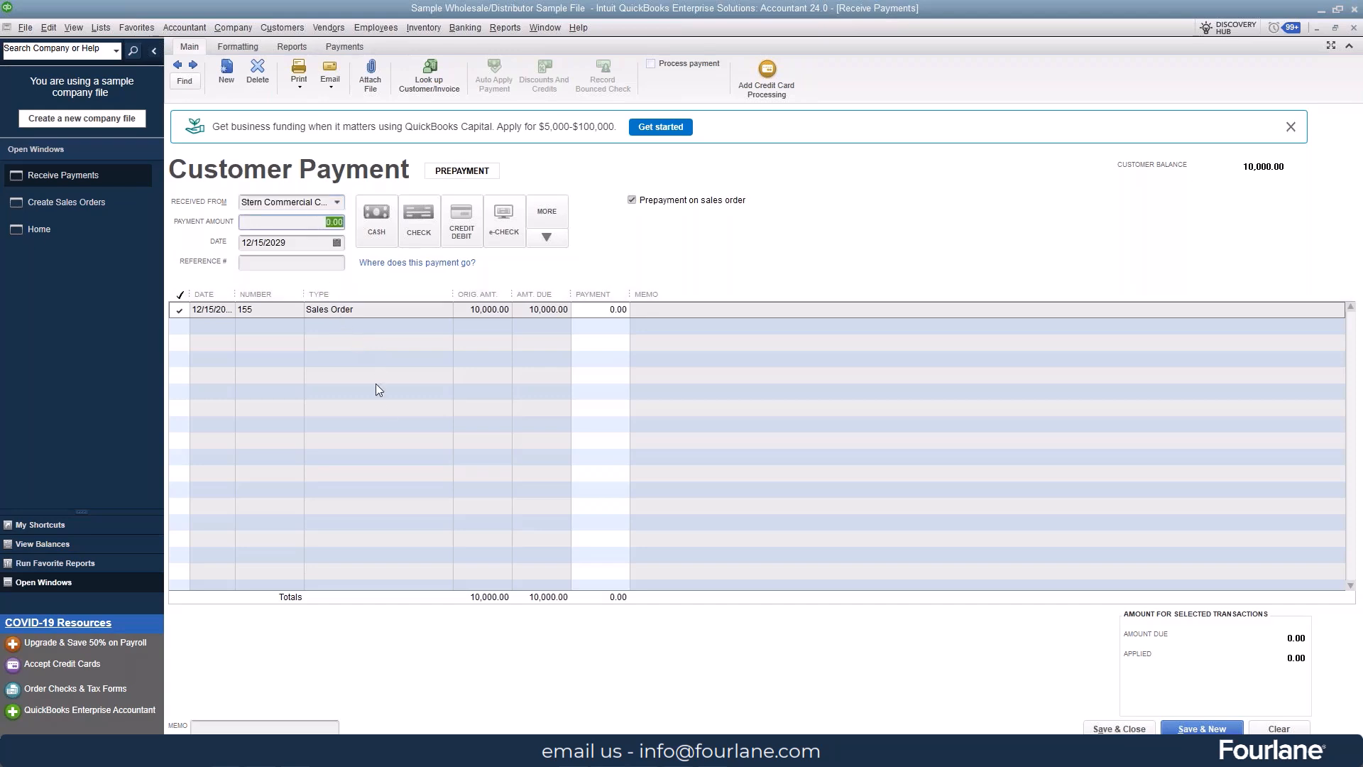
type("15000")
key("Tab")
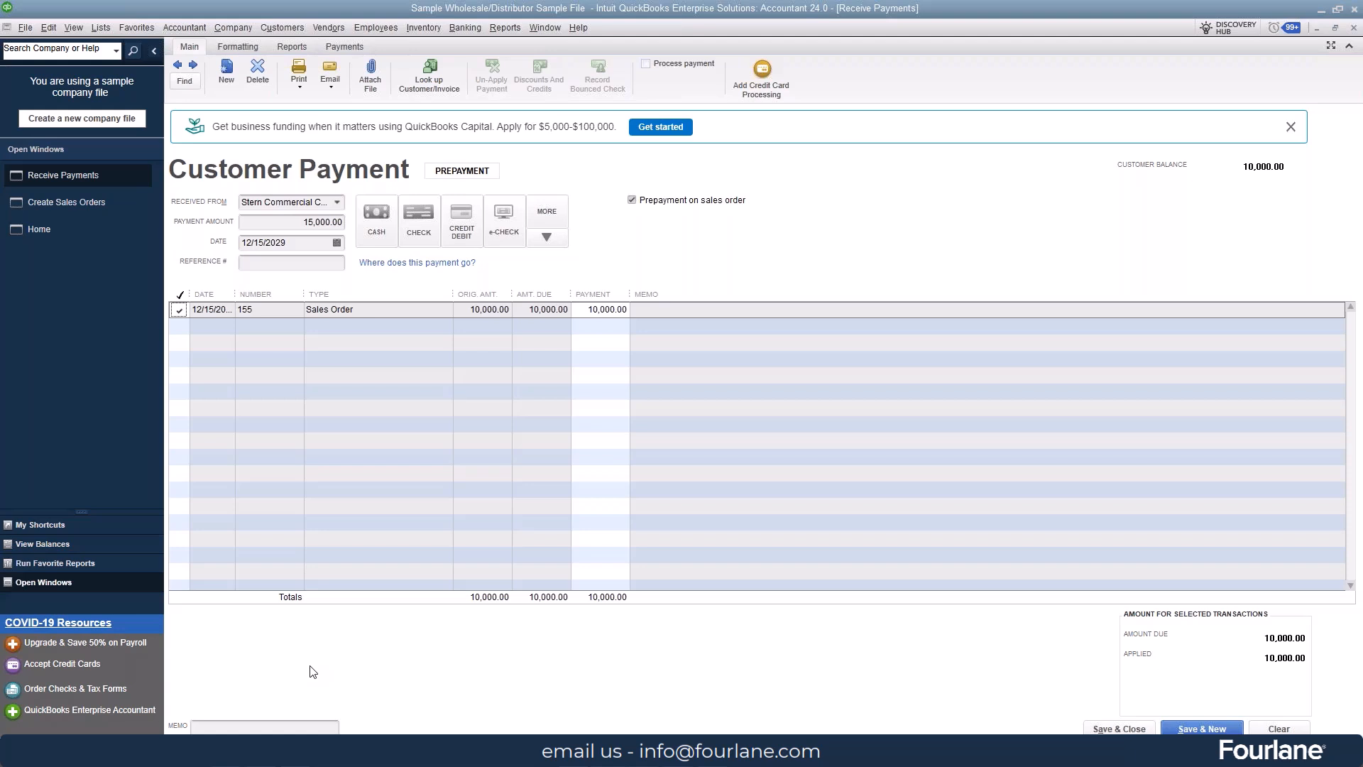
Step: Set the prepayment amount to 5,000.00, then save and close the customer payment
left_click(292, 222)
type("5000")
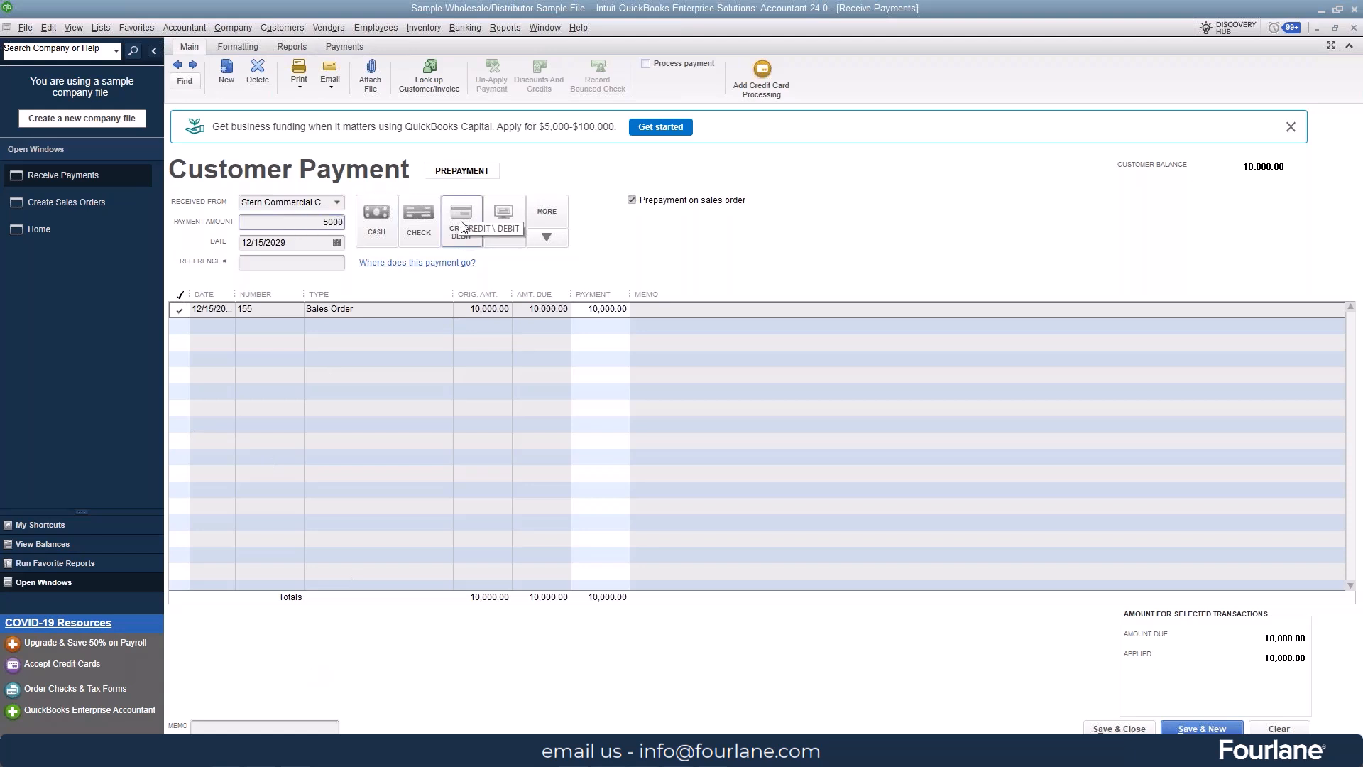
left_click(616, 369)
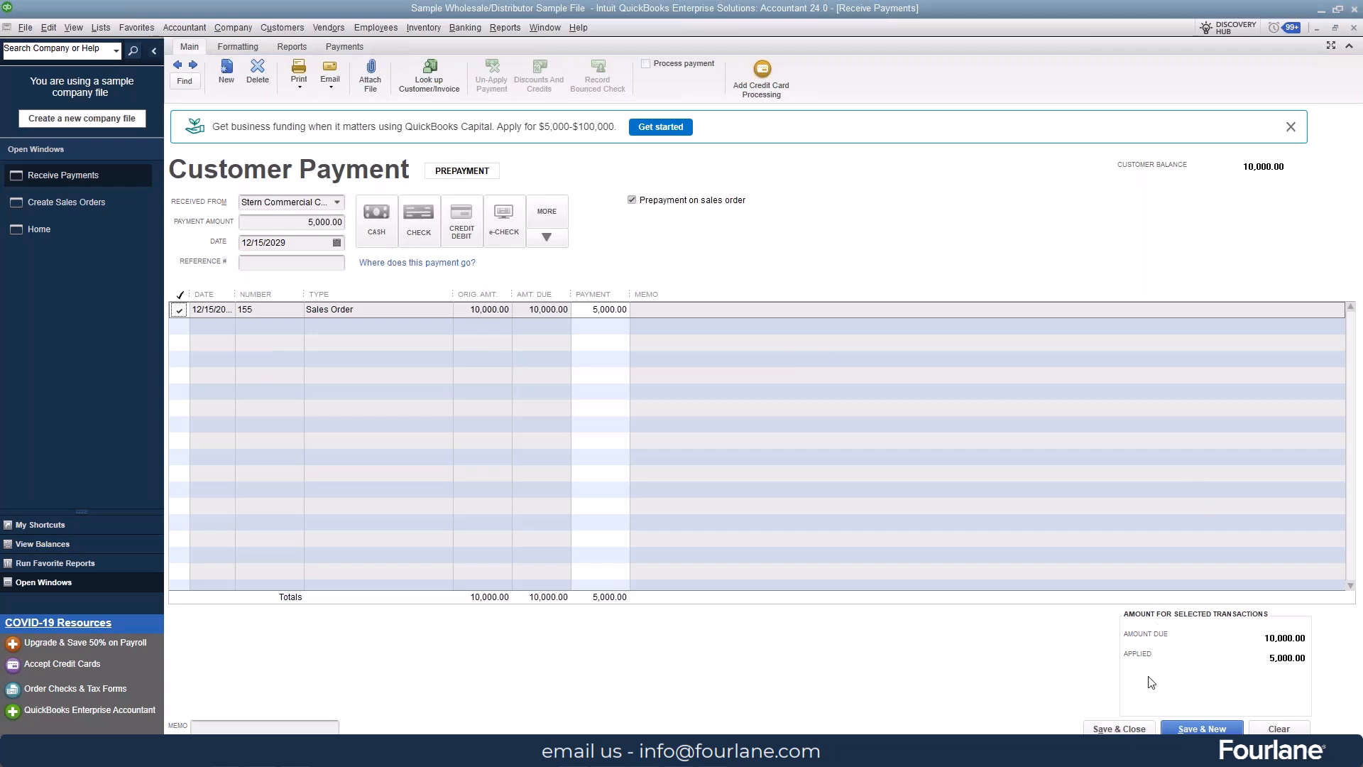
left_click(1120, 729)
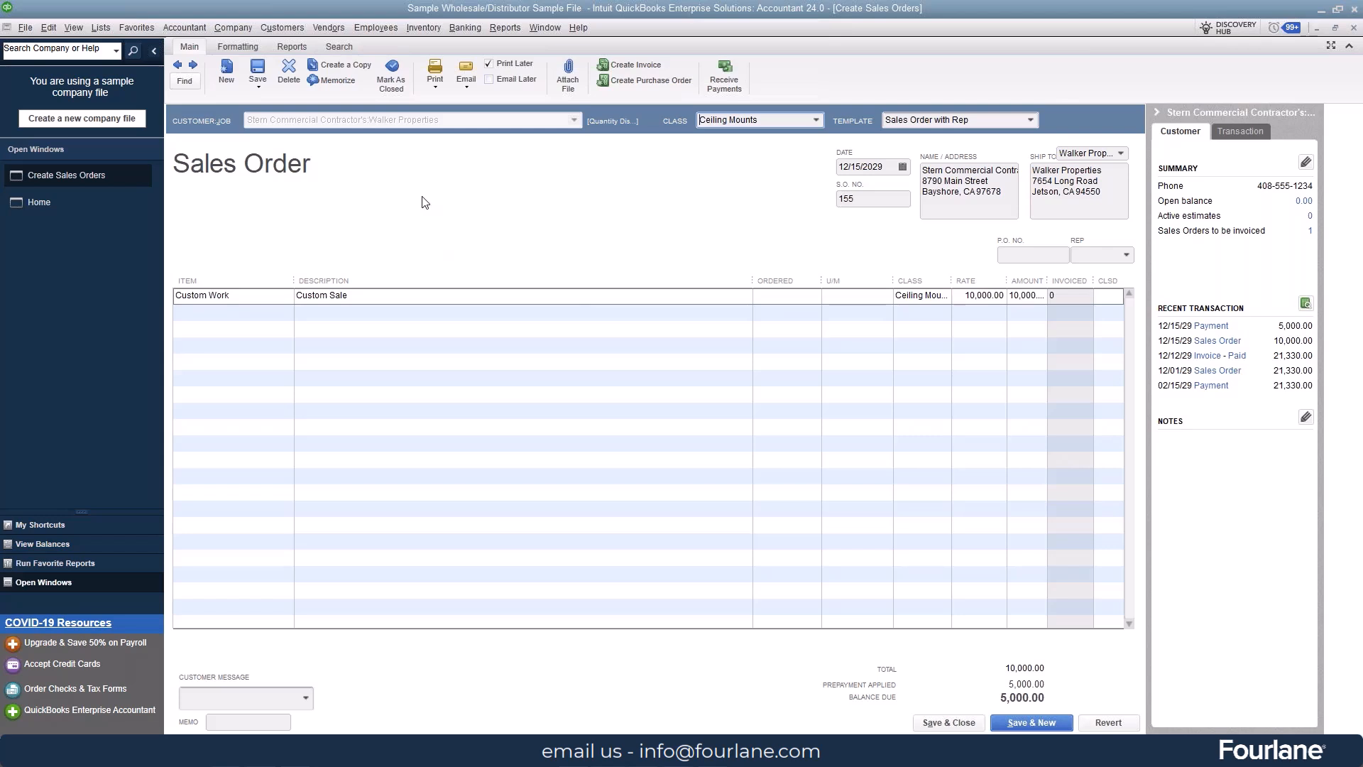
Step: Preview the sales order for printing, accept customizing the print form, and make a copy of the locked Sales Order with Rep template
left_click(436, 88)
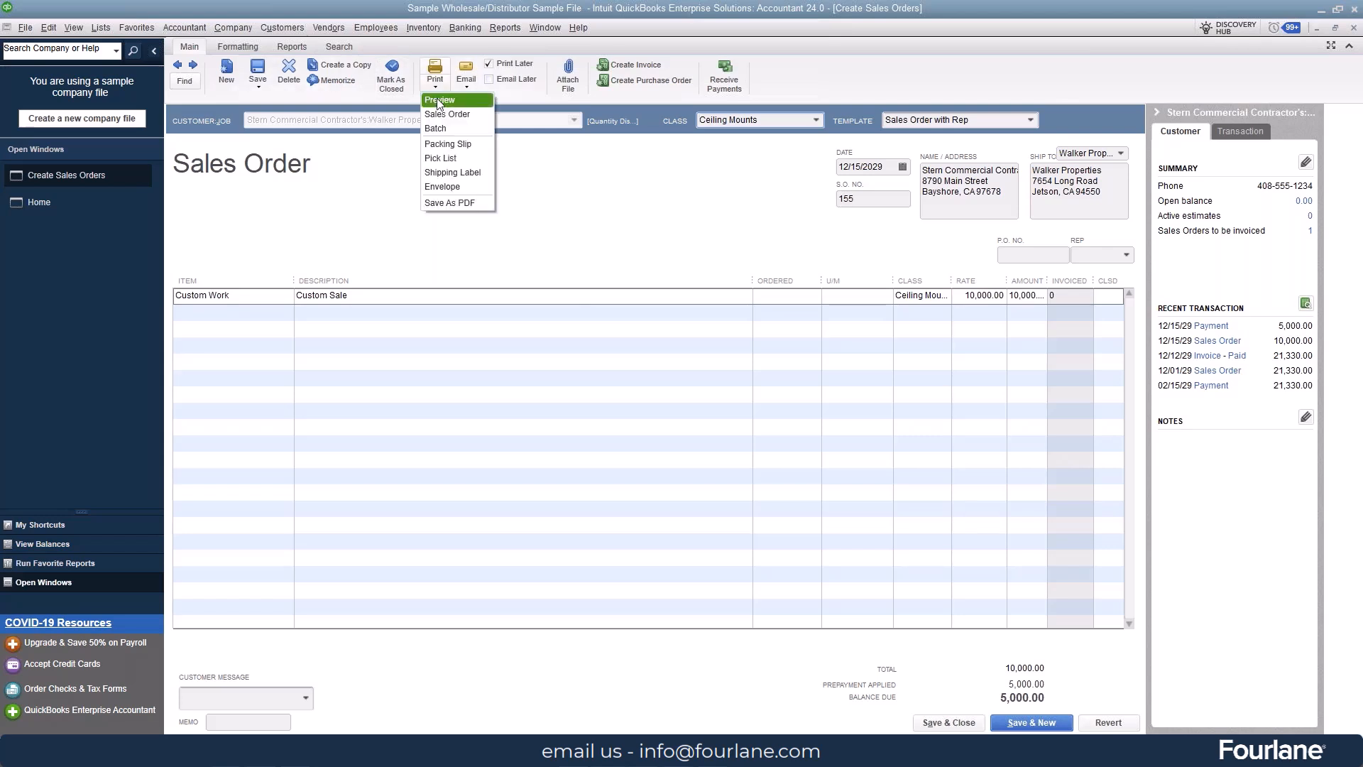
left_click(438, 100)
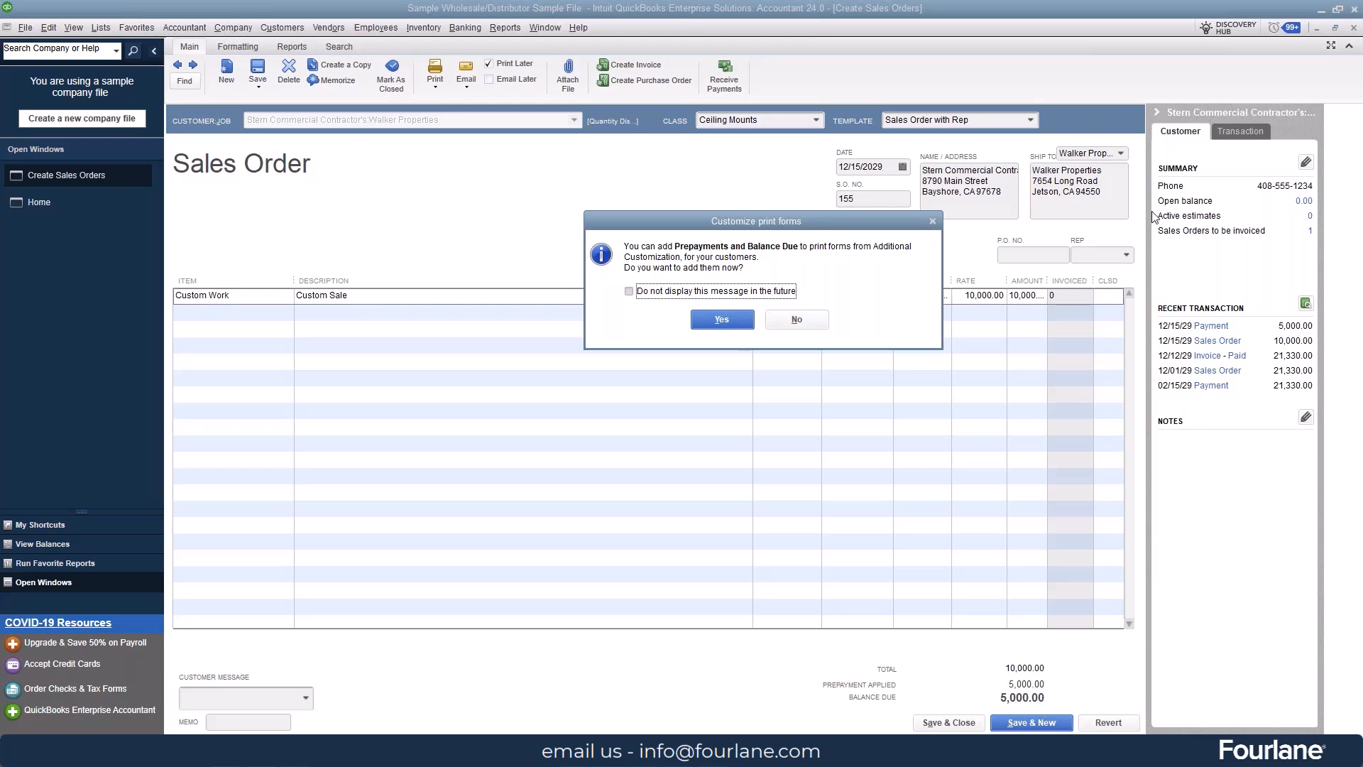
left_click(720, 320)
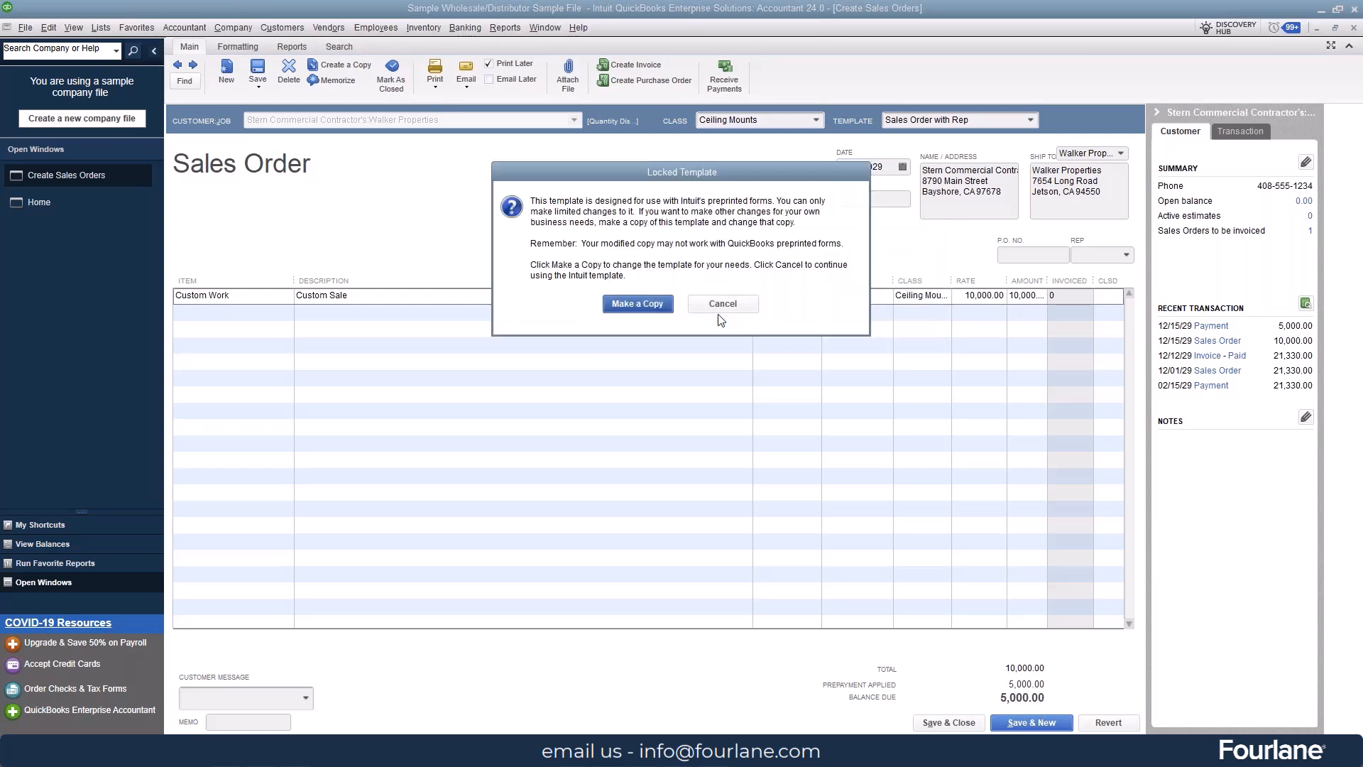
left_click(637, 305)
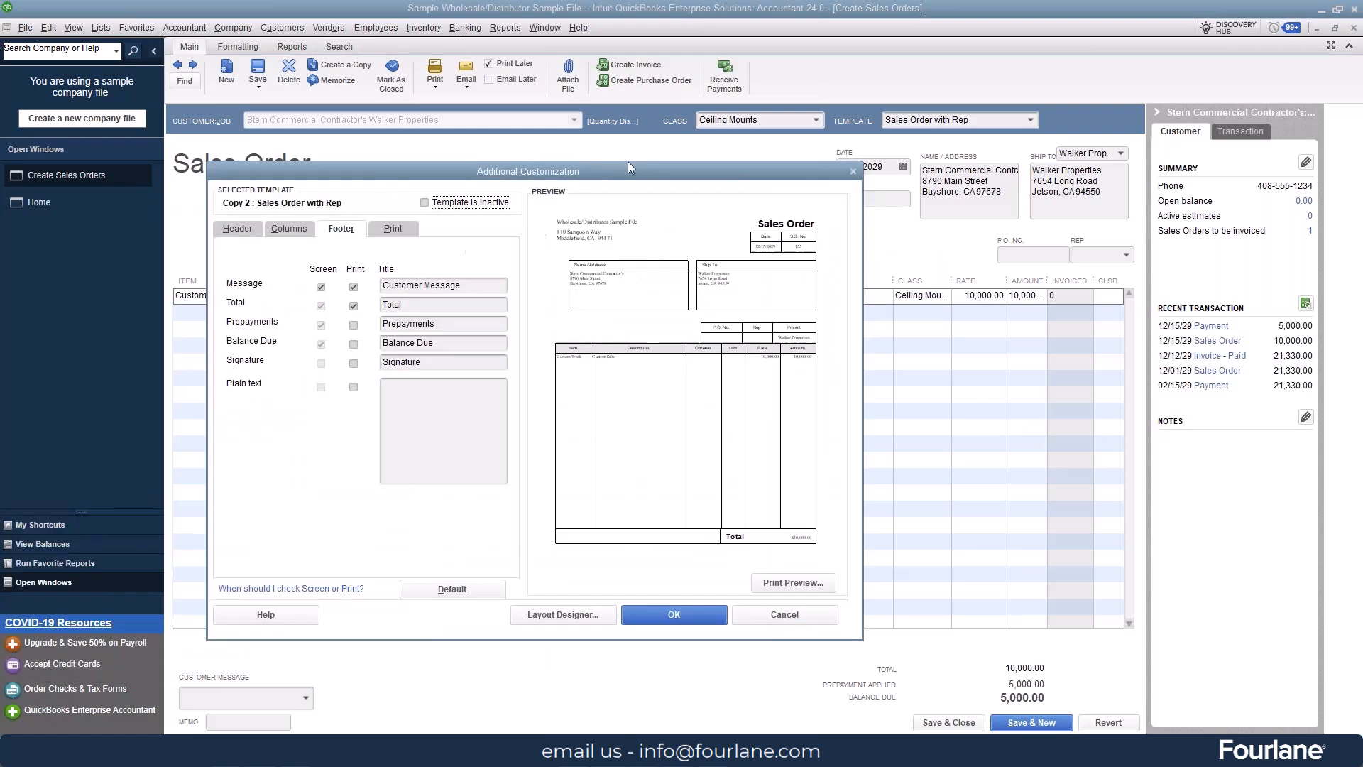
left_click_drag(711, 98, 739, 66)
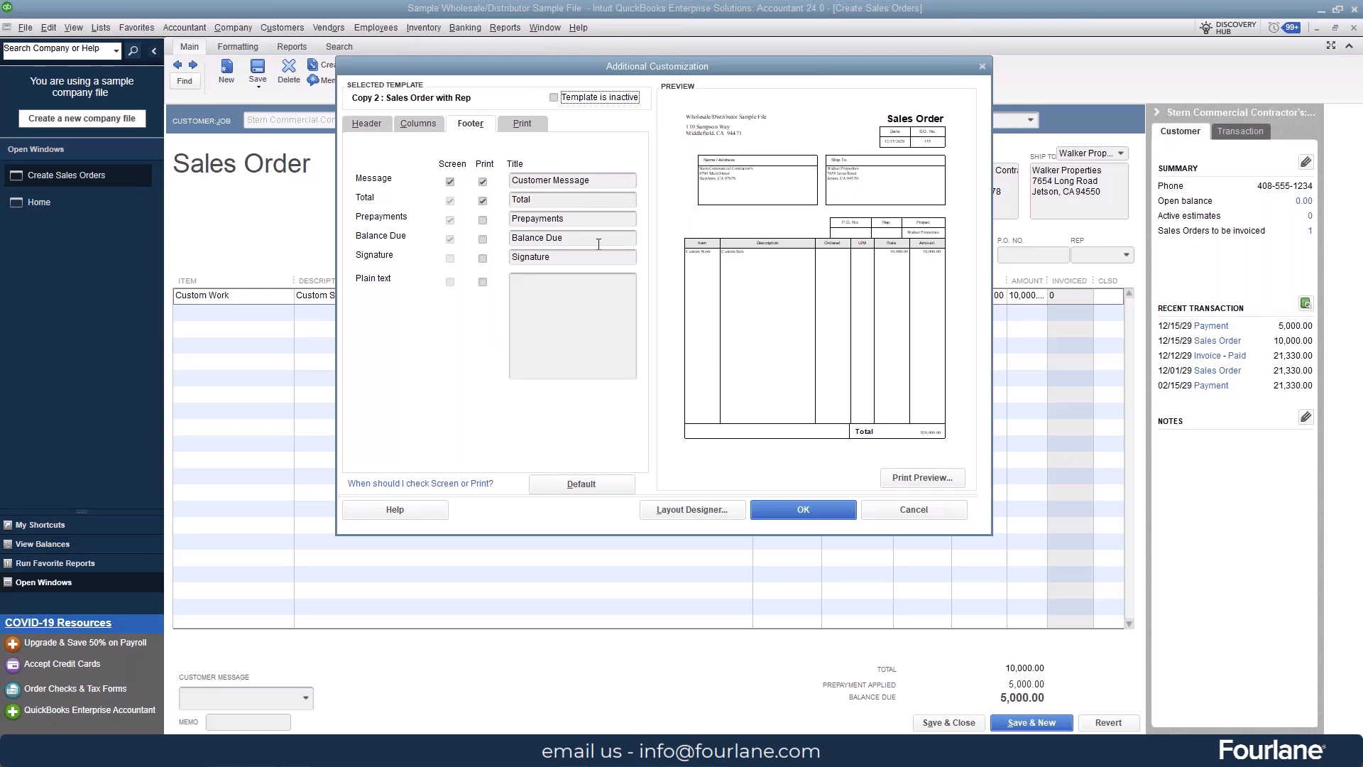
Step: Retitle the Prepayments footer field as "Customer upfront deposit" and save the copied sales order template
left_click_drag(577, 223, 489, 239)
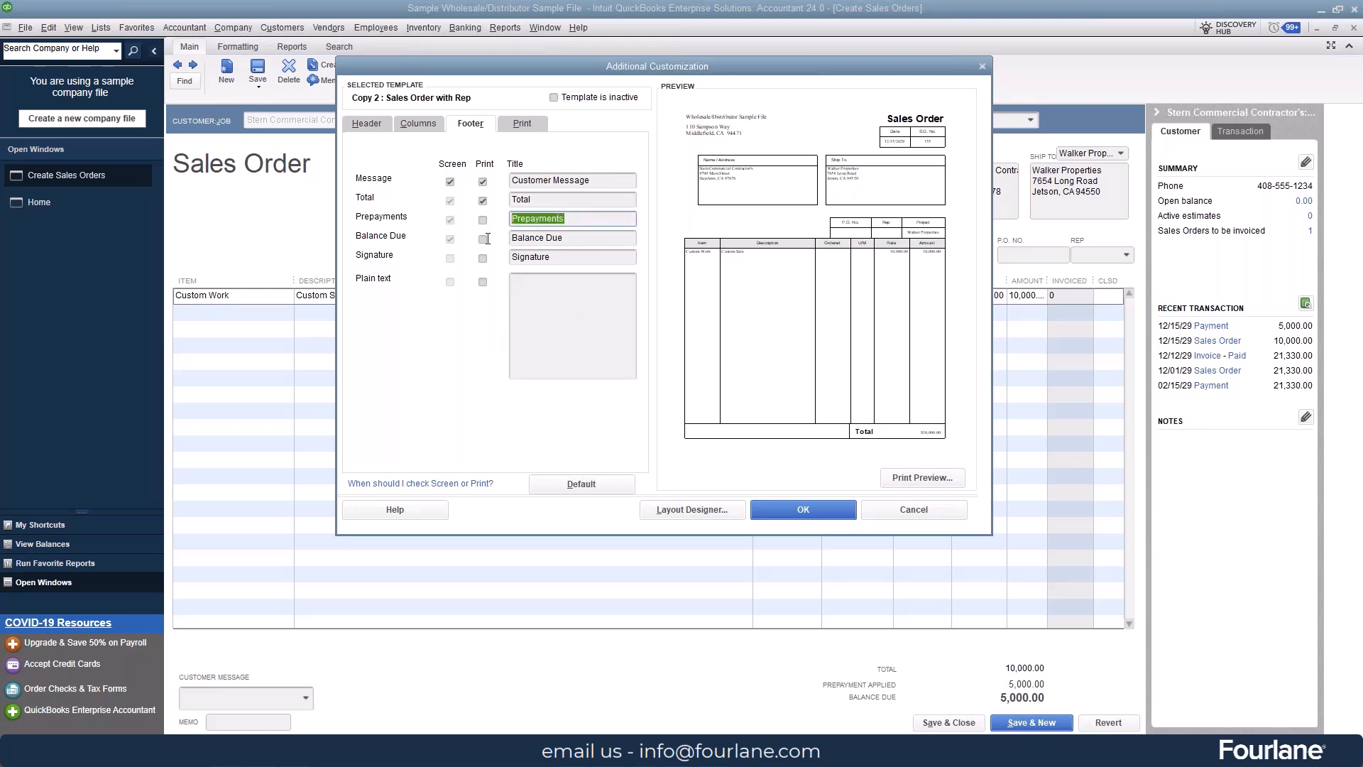
type("Customer upfront despoit")
key("BackSpace")
key("BackSpace")
key("BackSpace")
key("BackSpace")
key("BackSpace")
type("sposit")
left_click(770, 509)
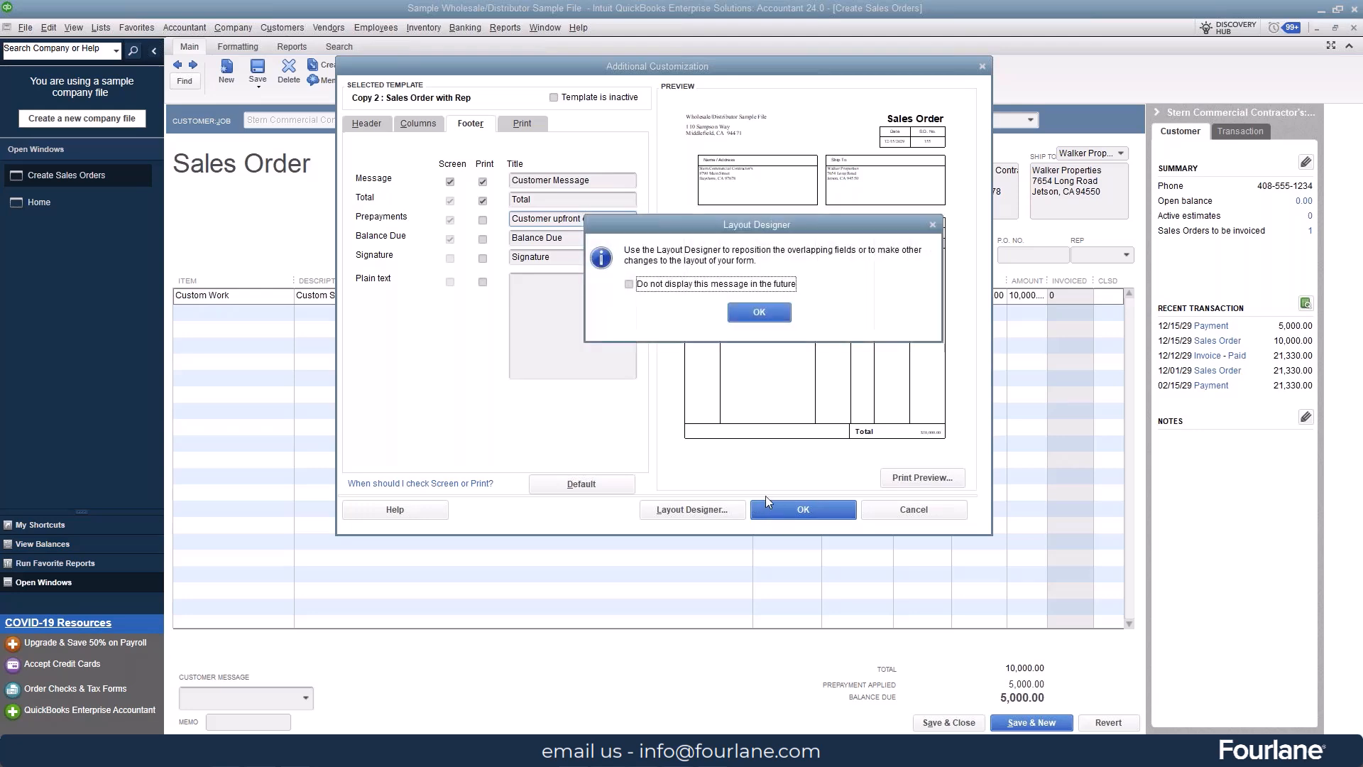
left_click(753, 310)
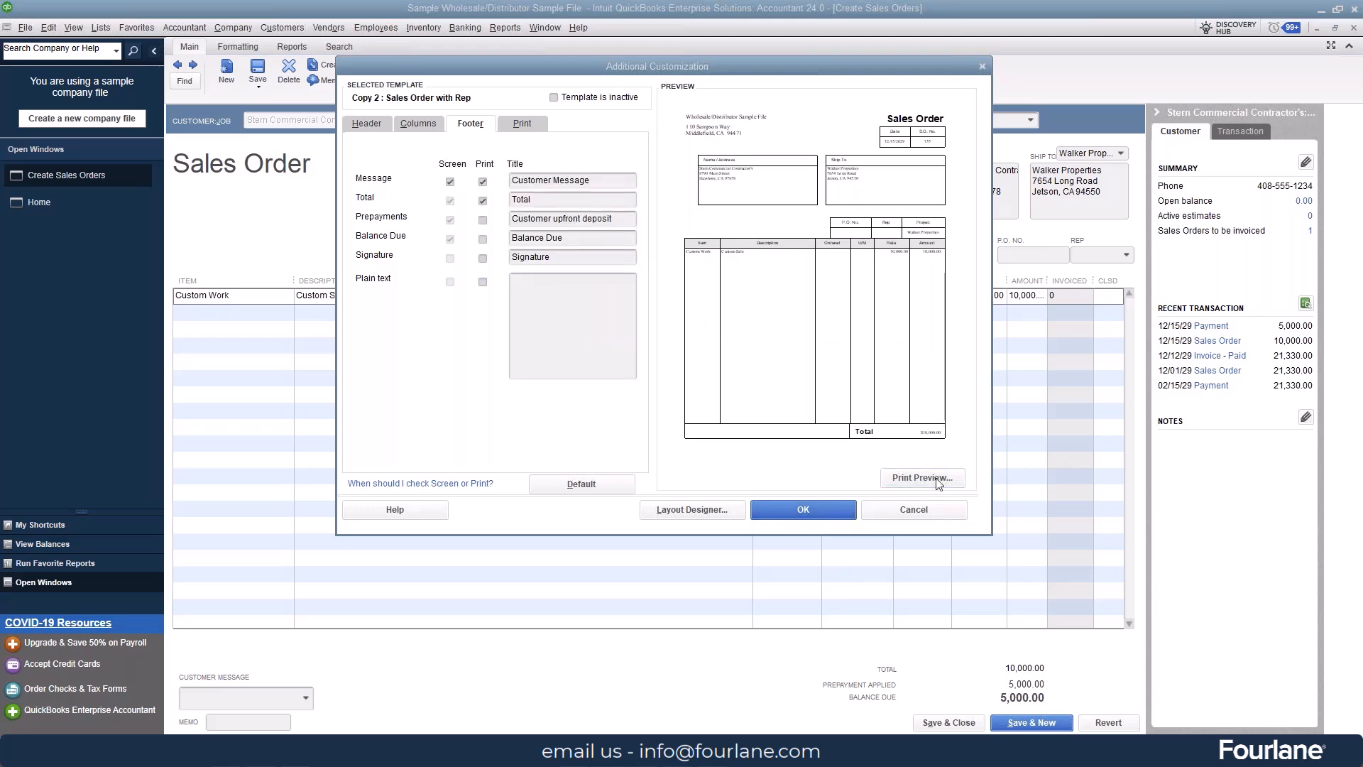
left_click(802, 510)
left_click(750, 314)
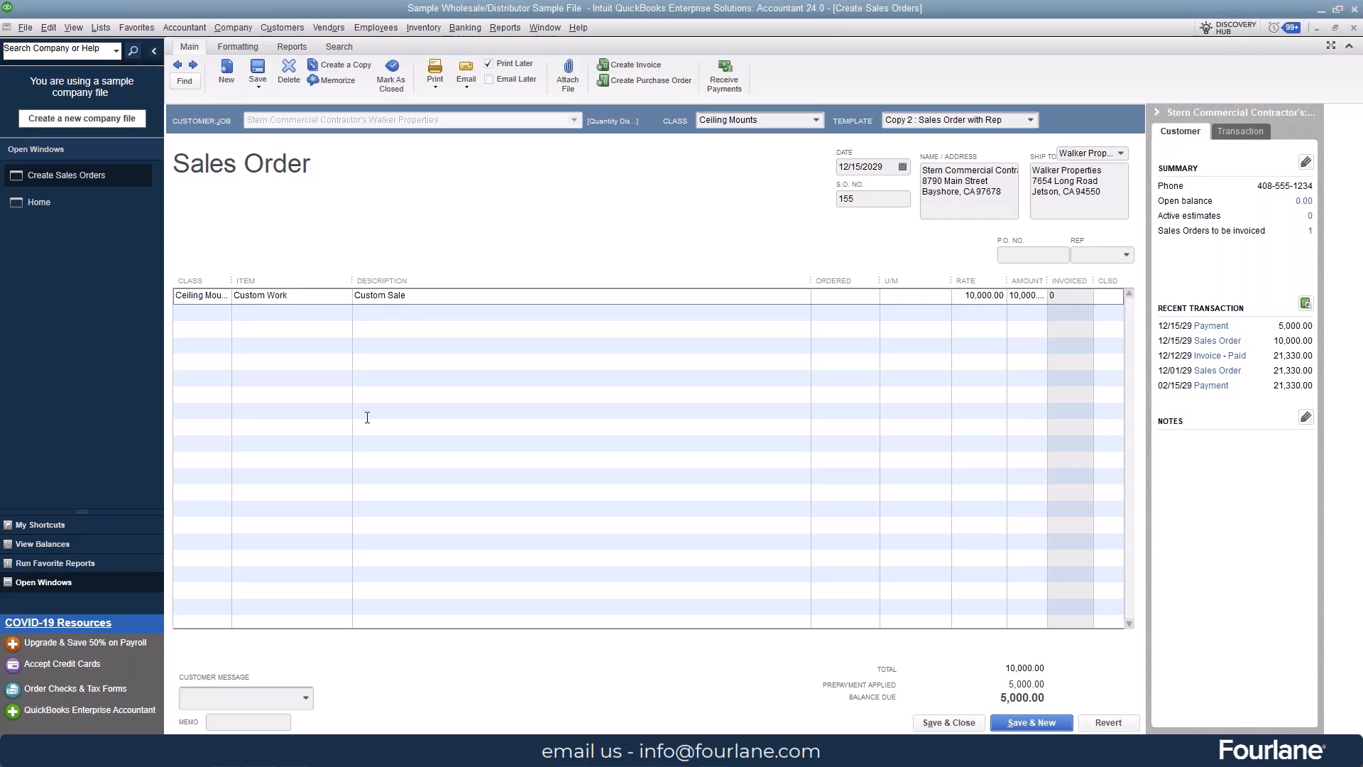
Step: Run the Open Prepayments by Customer report to review the prepayment received on the sales order
left_click(507, 28)
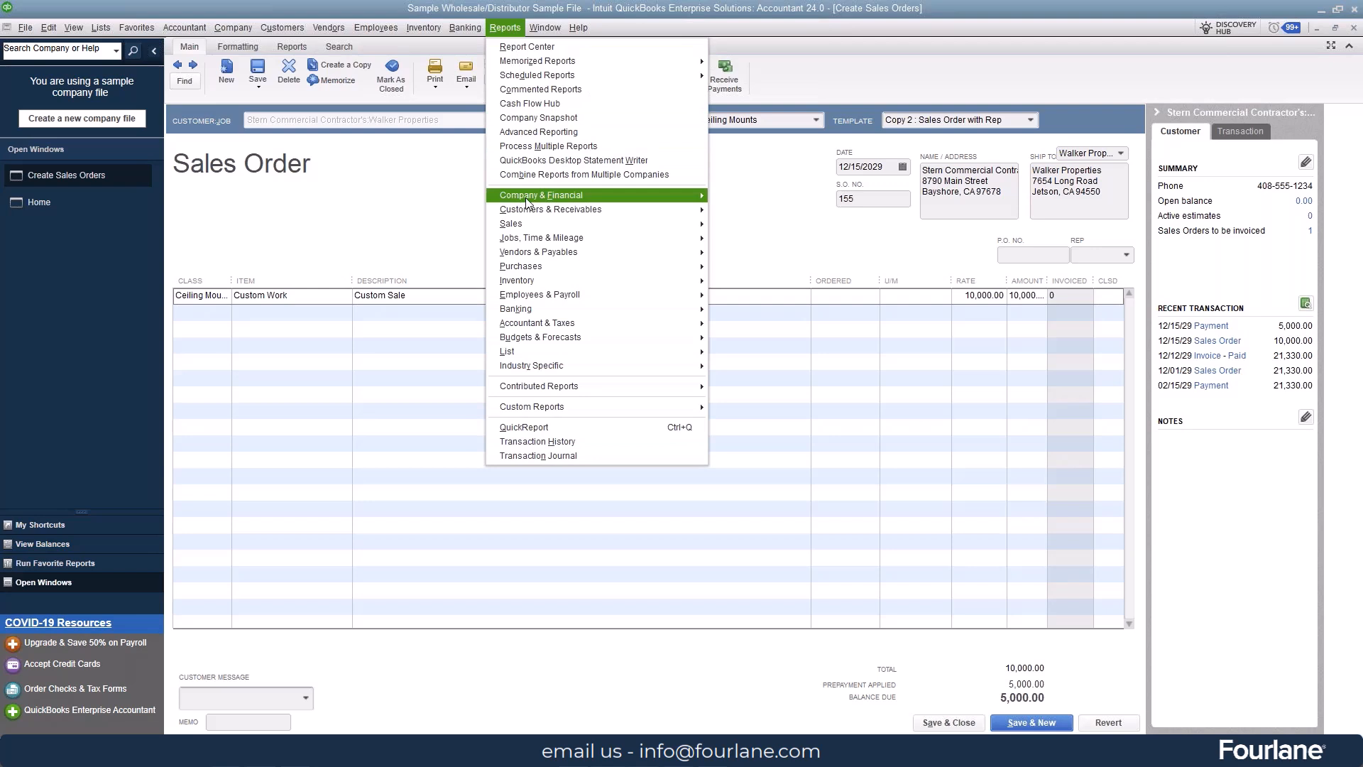
mouse_move(531, 215)
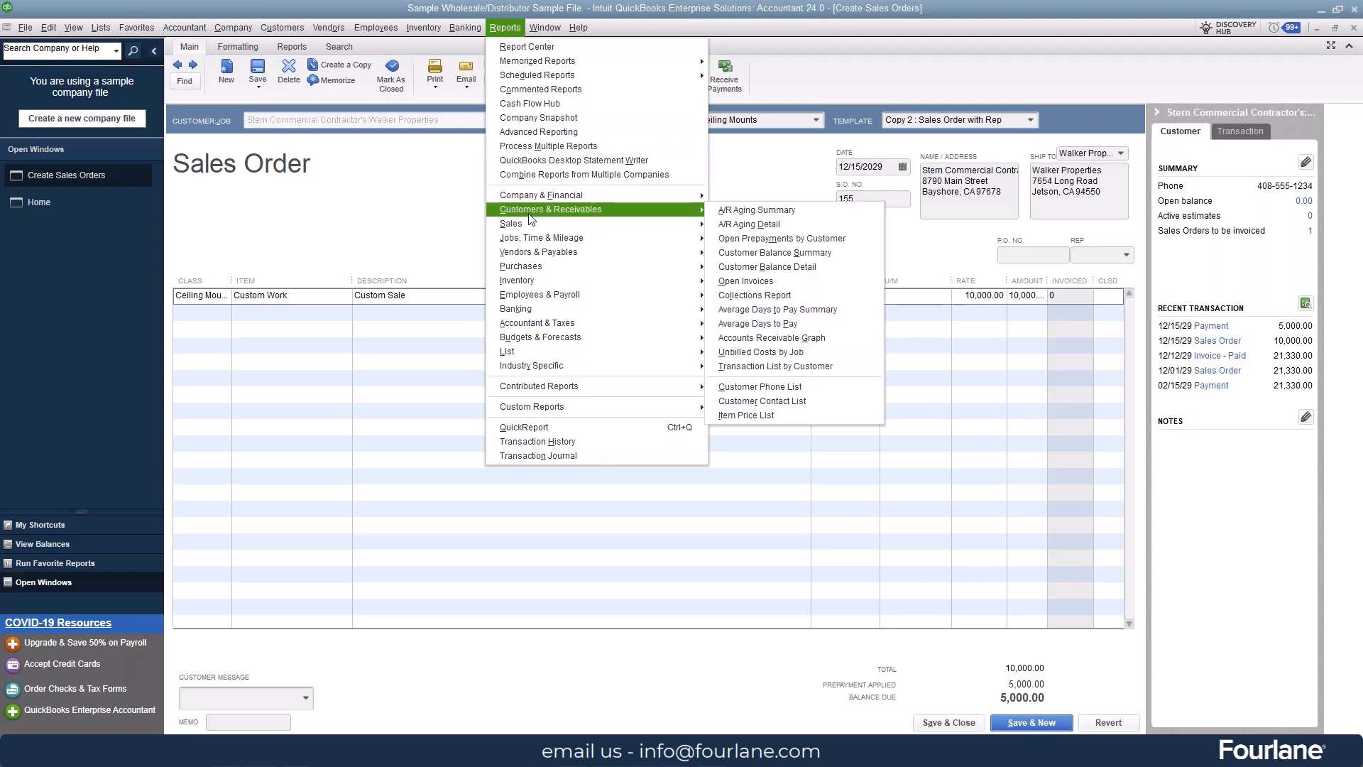
left_click(848, 238)
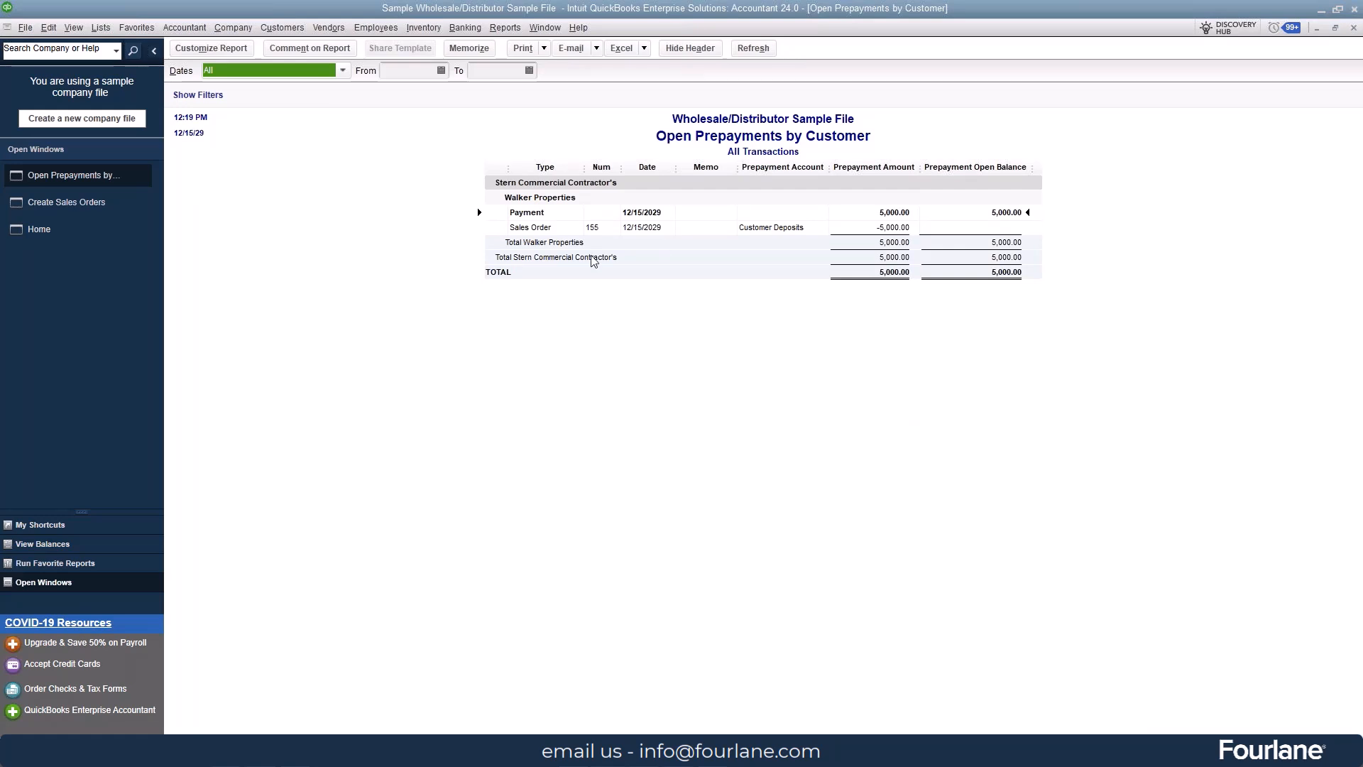
Step: Record the changed Walker Properties sales order, receive another prepayment of 2,000.00 on it, and check the Open Prepayments by Customer report
left_click(57, 211)
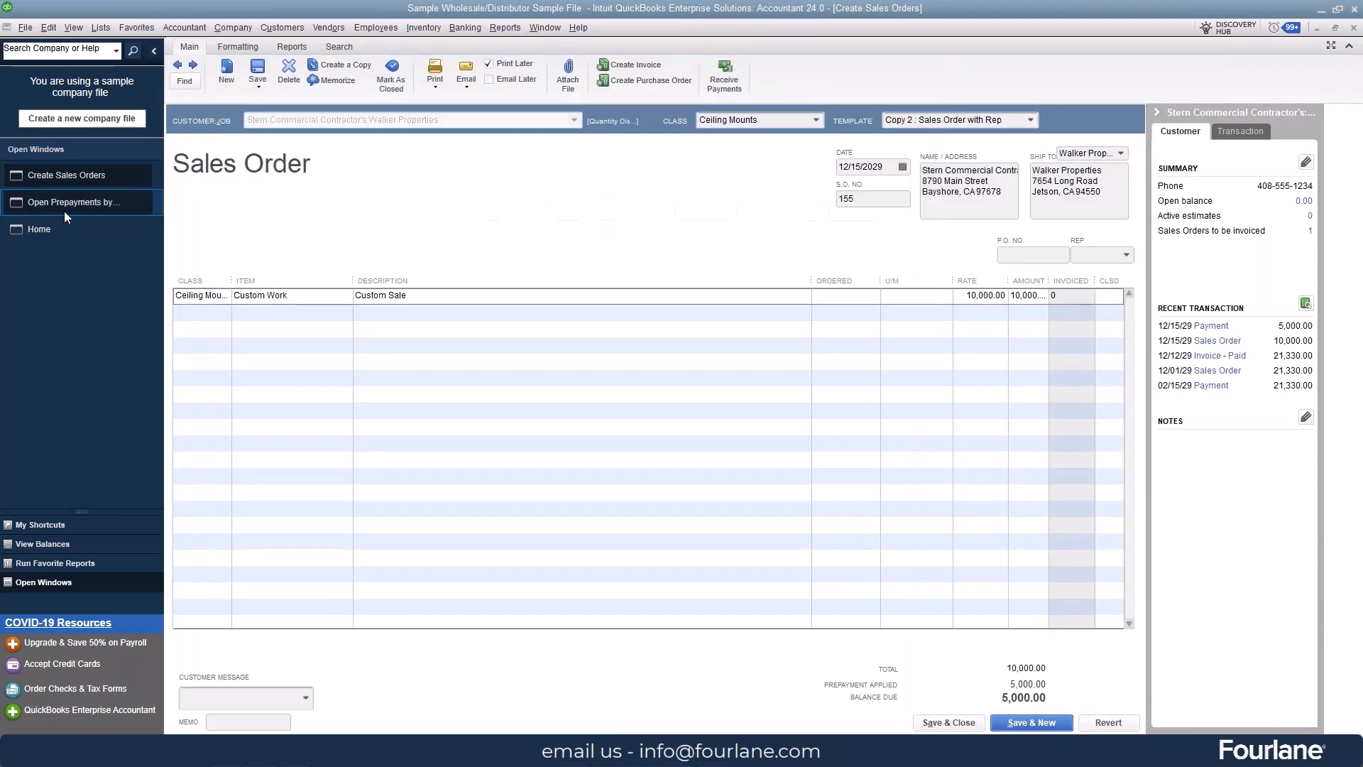
left_click(724, 84)
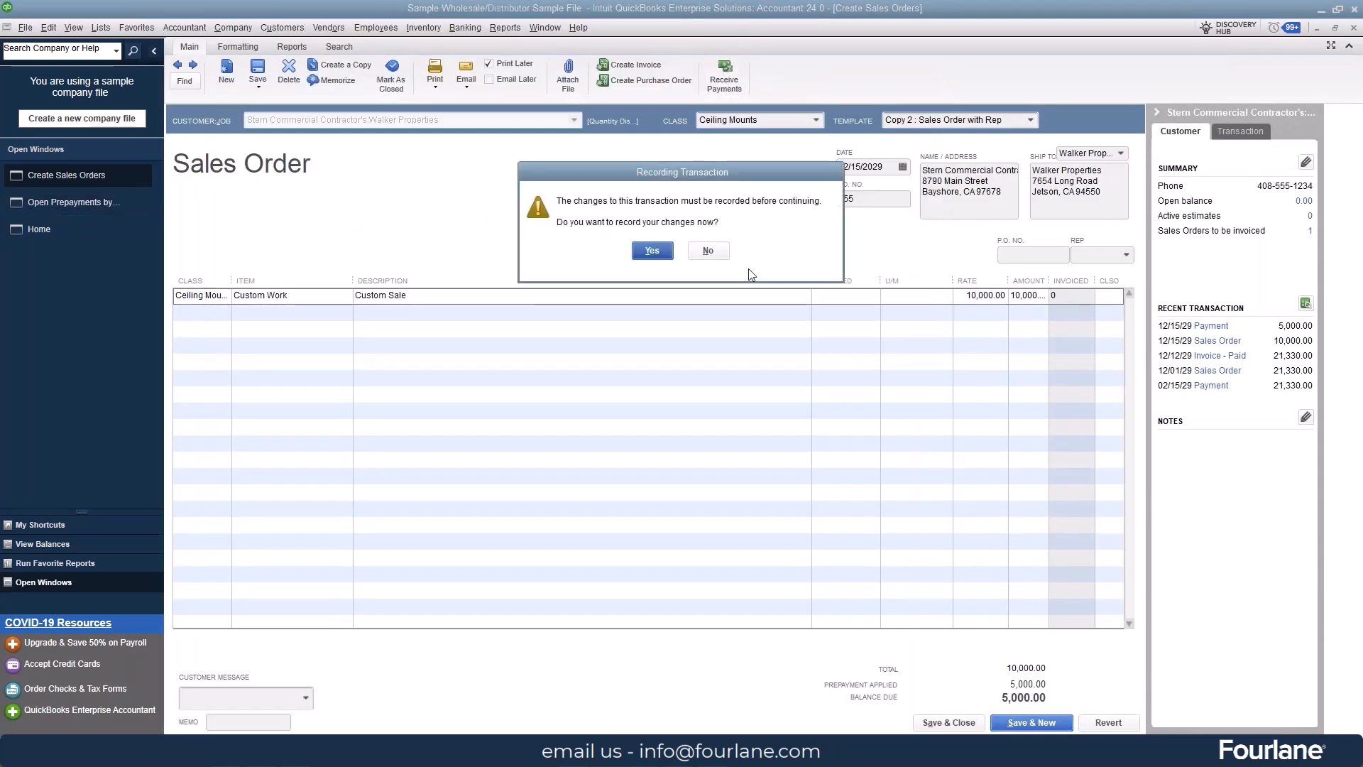
left_click(651, 255)
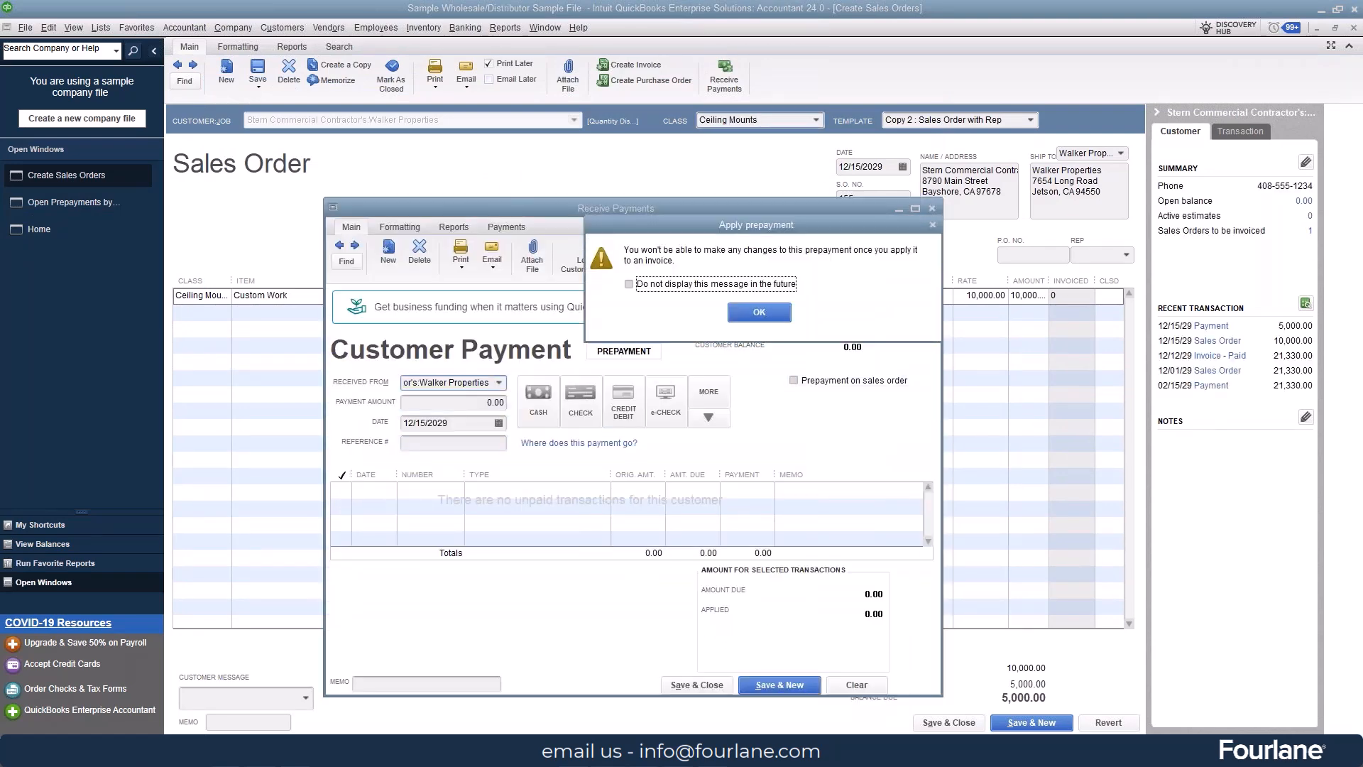
left_click(756, 300)
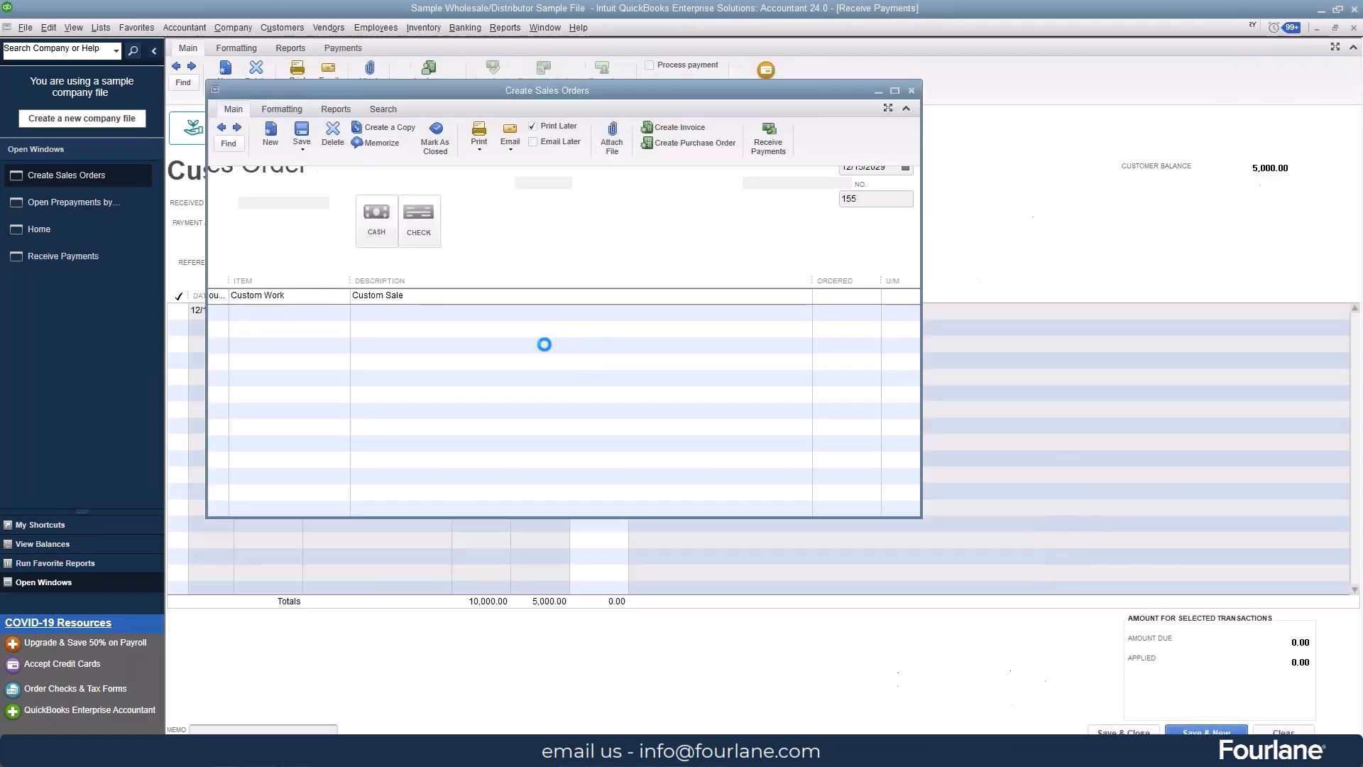
left_click(318, 224)
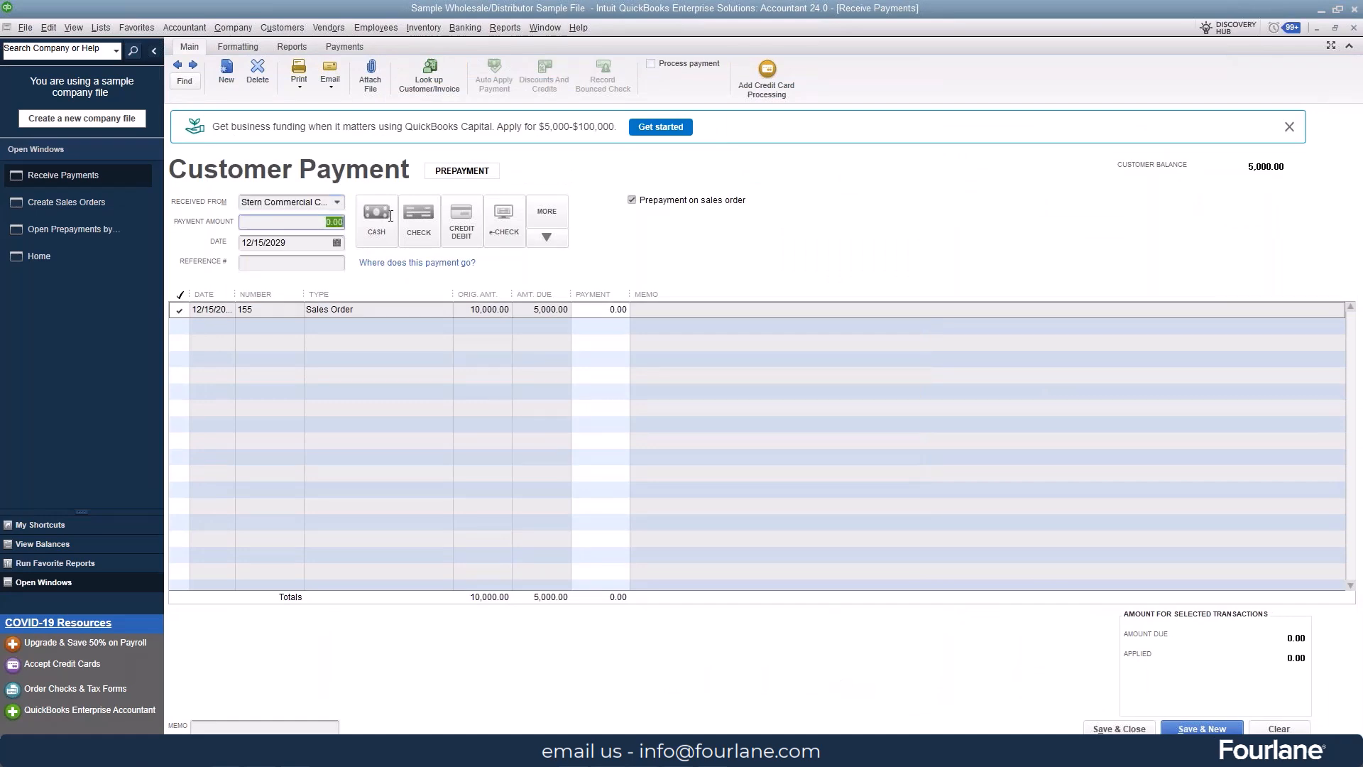
type("2000")
key("Tab")
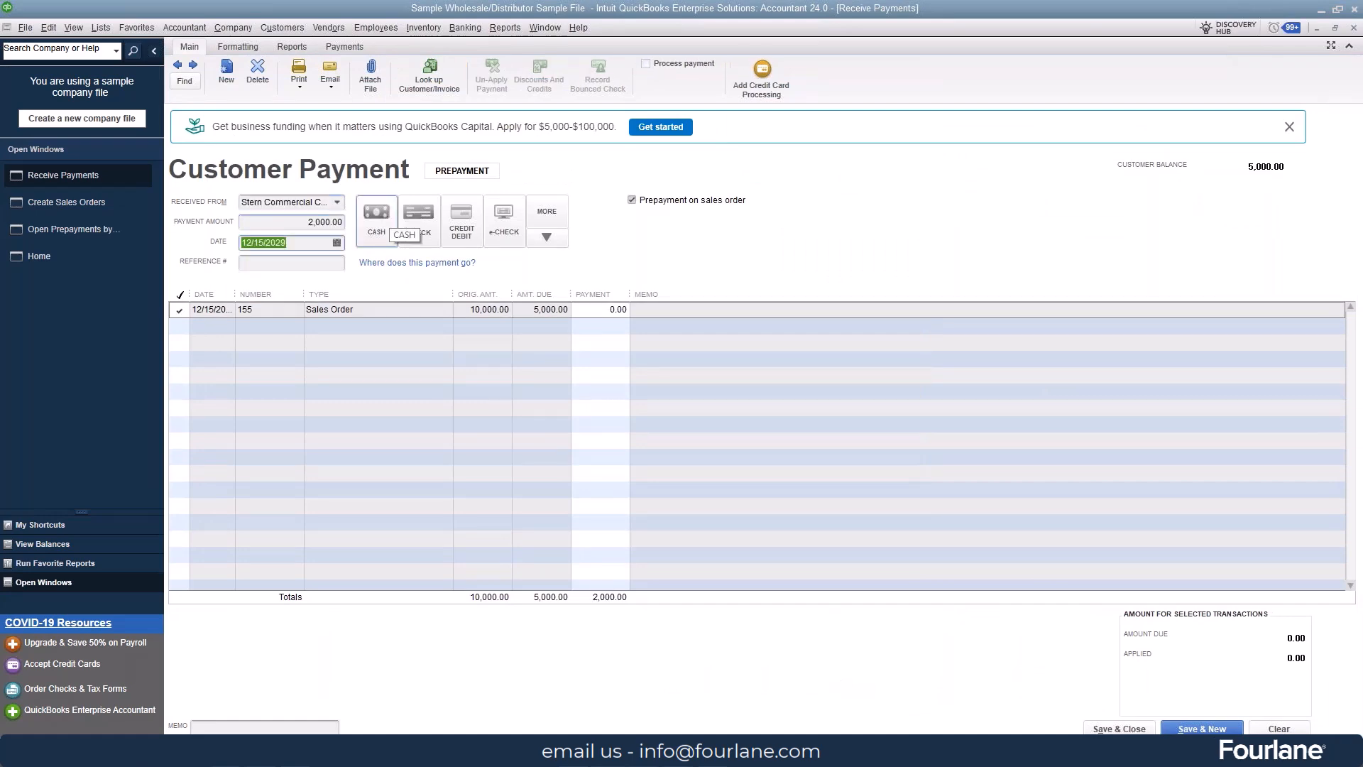
left_click(1099, 729)
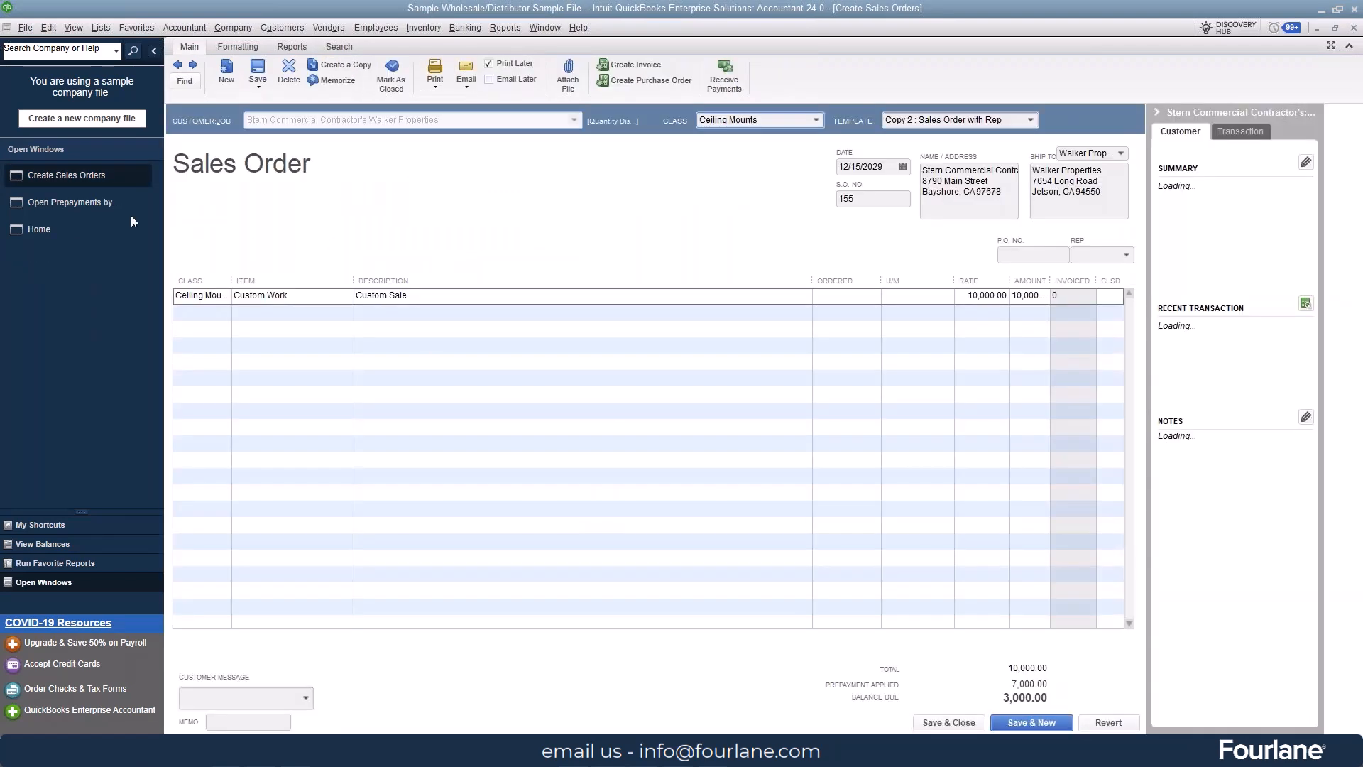
left_click(54, 202)
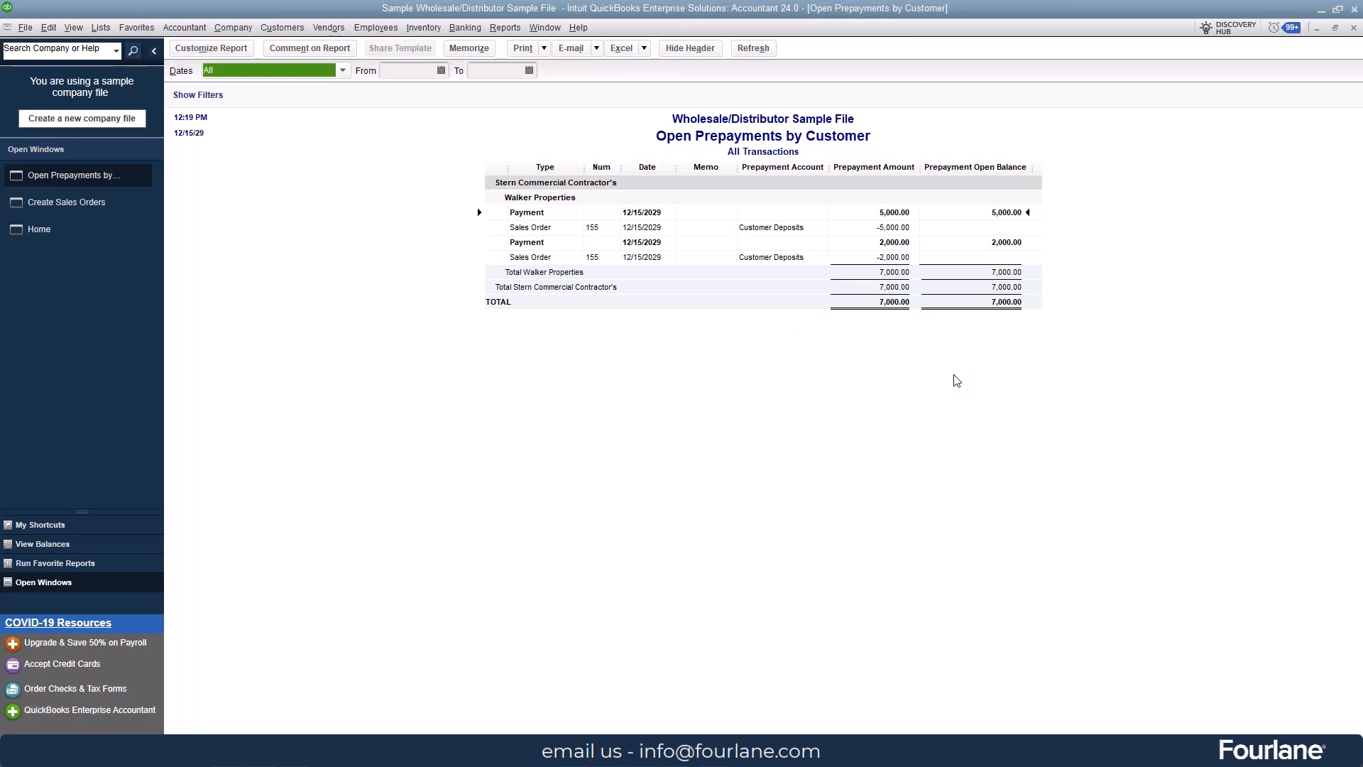
Step: Duplicate the preceding sales order for Kern Lighting Warehouse:Store #45 and save the copy
left_click(33, 207)
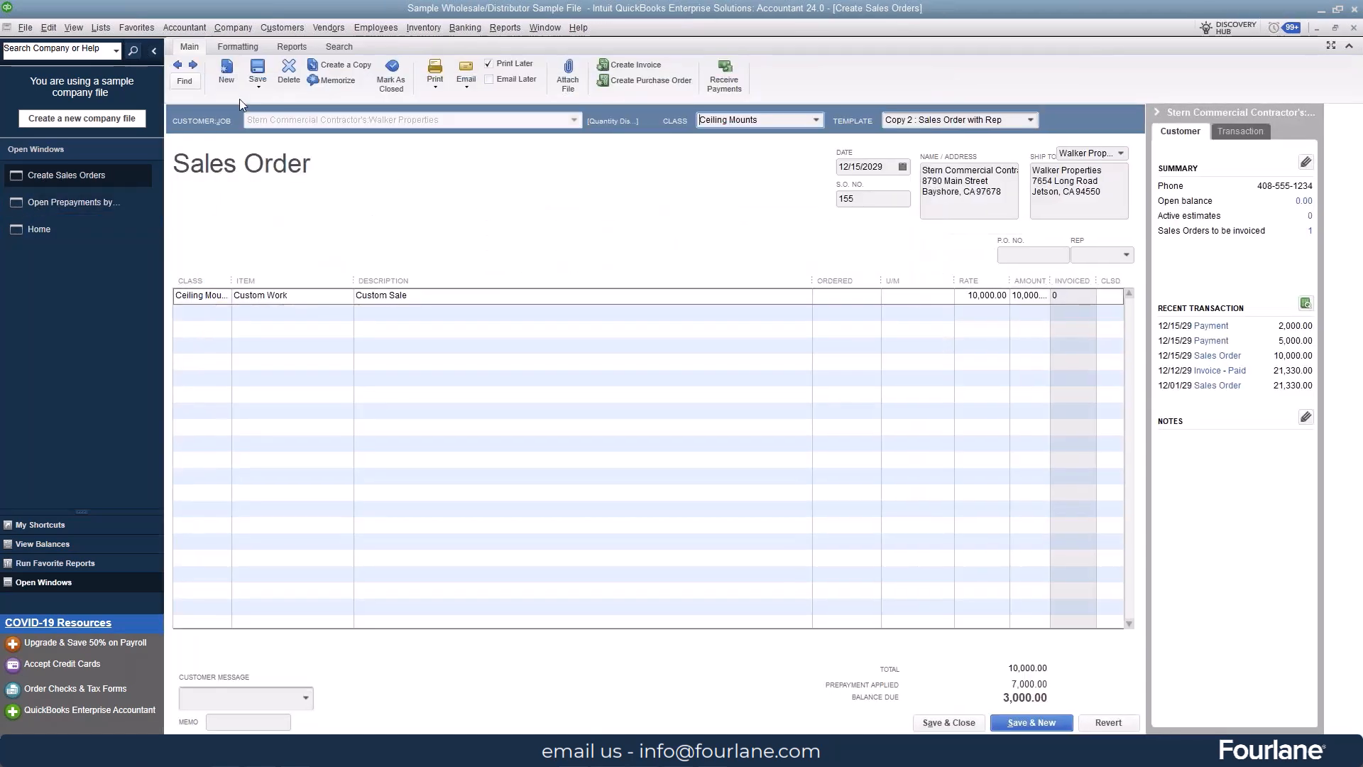
left_click(177, 64)
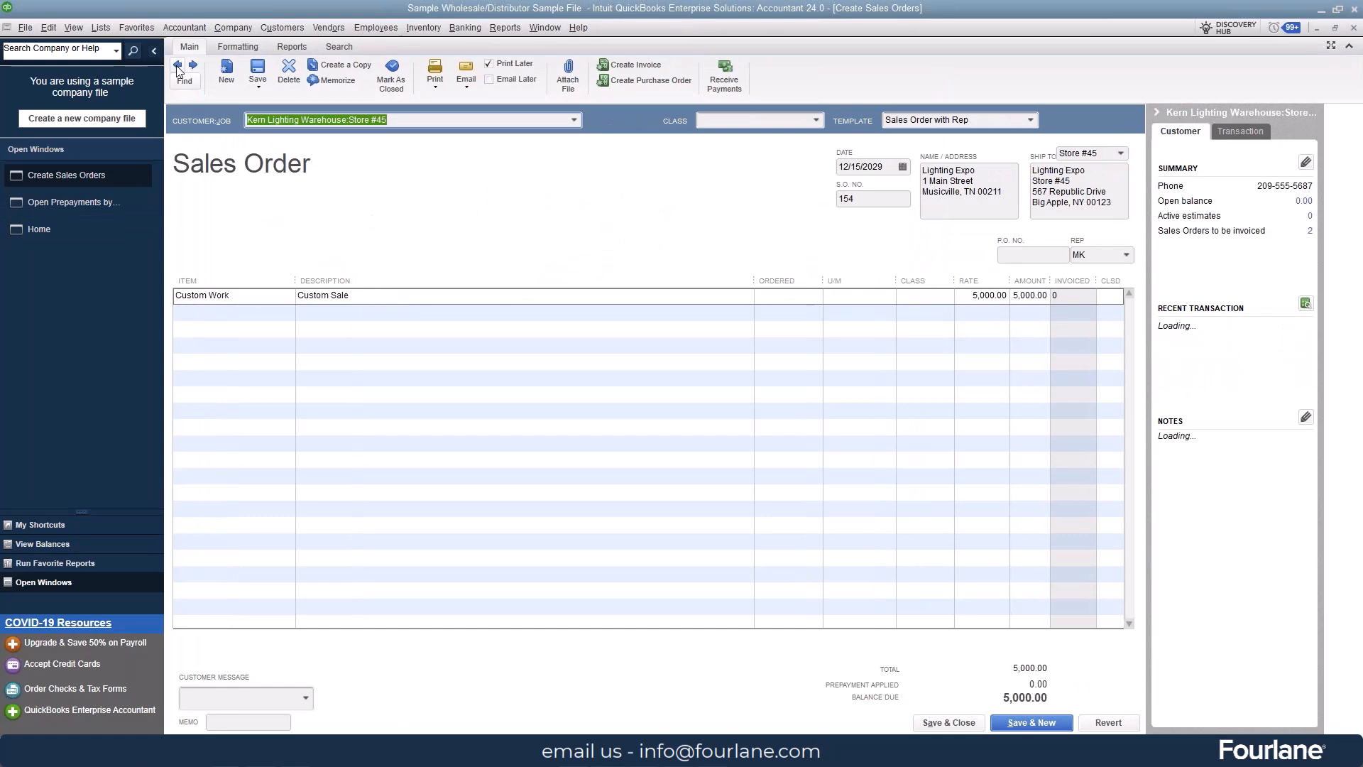
left_click(340, 64)
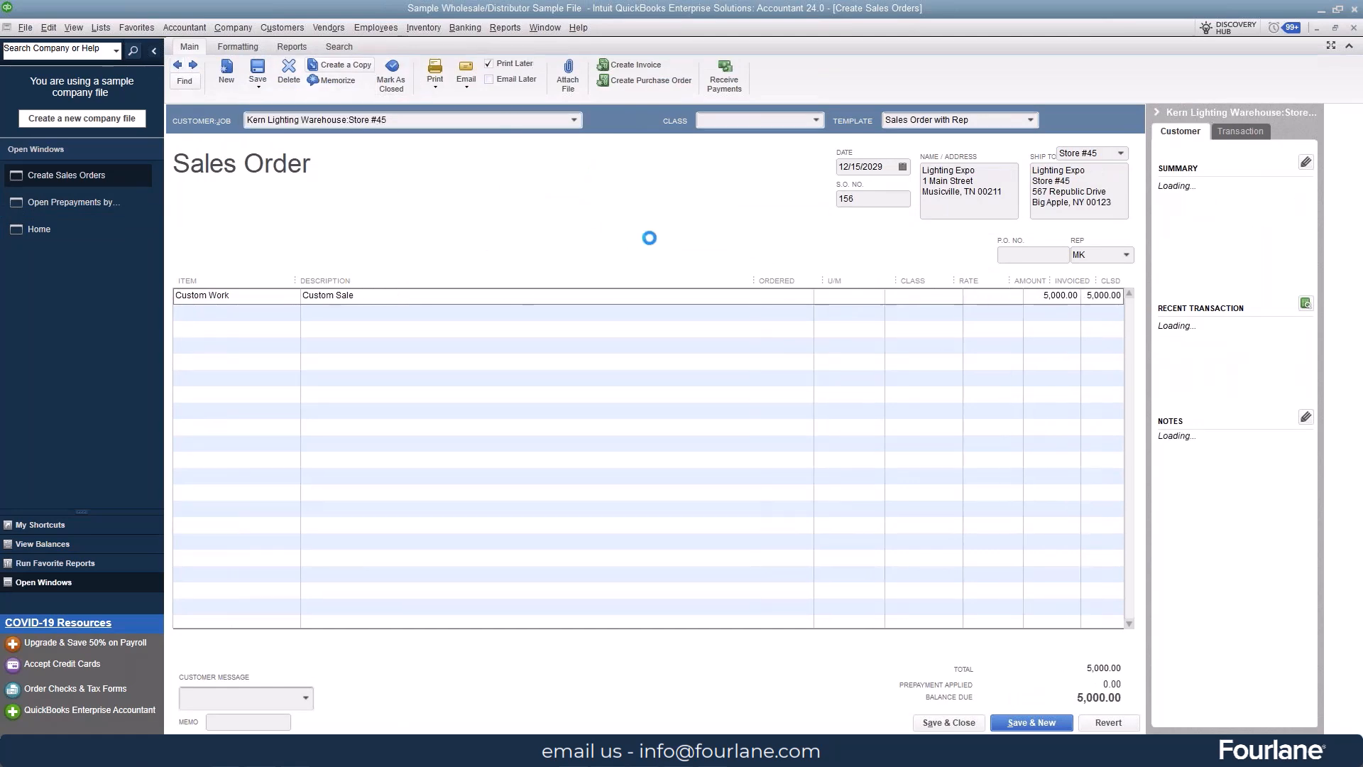
left_click(680, 281)
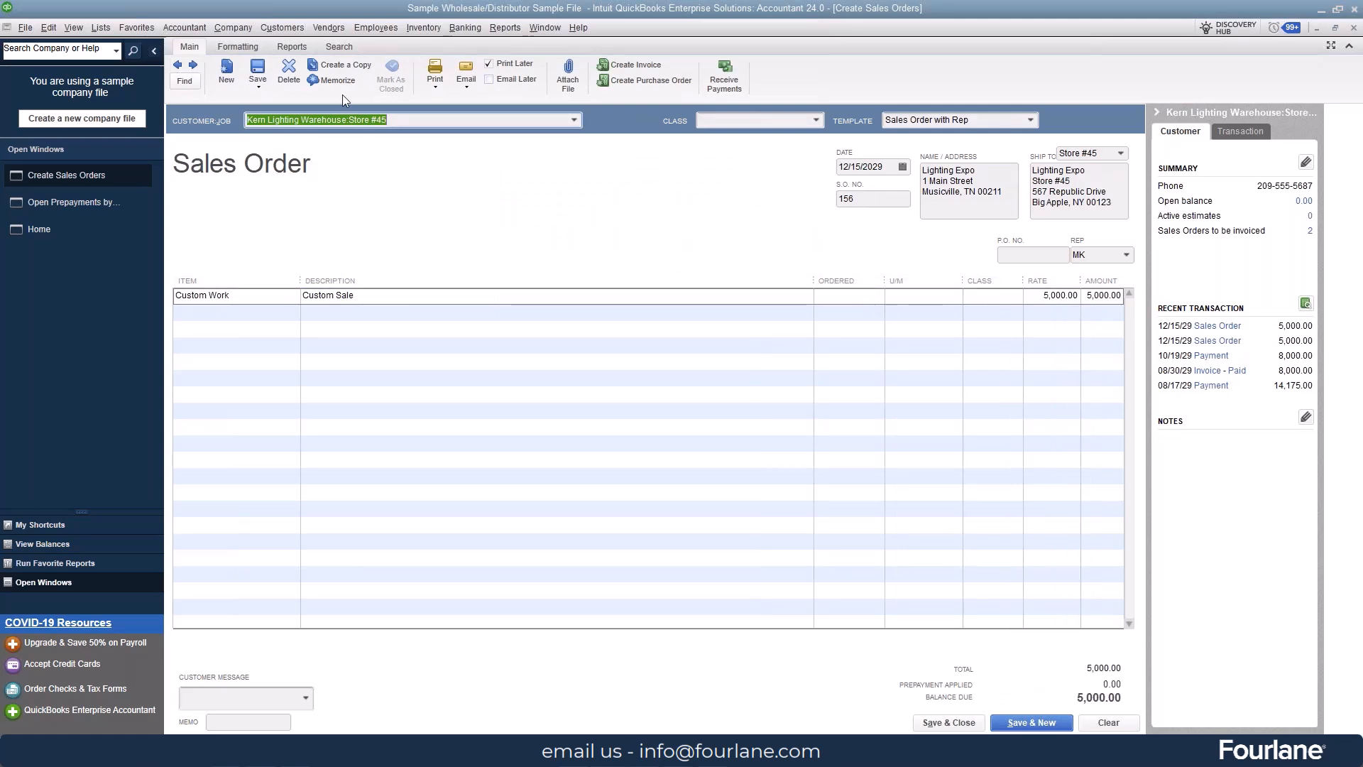
left_click(260, 71)
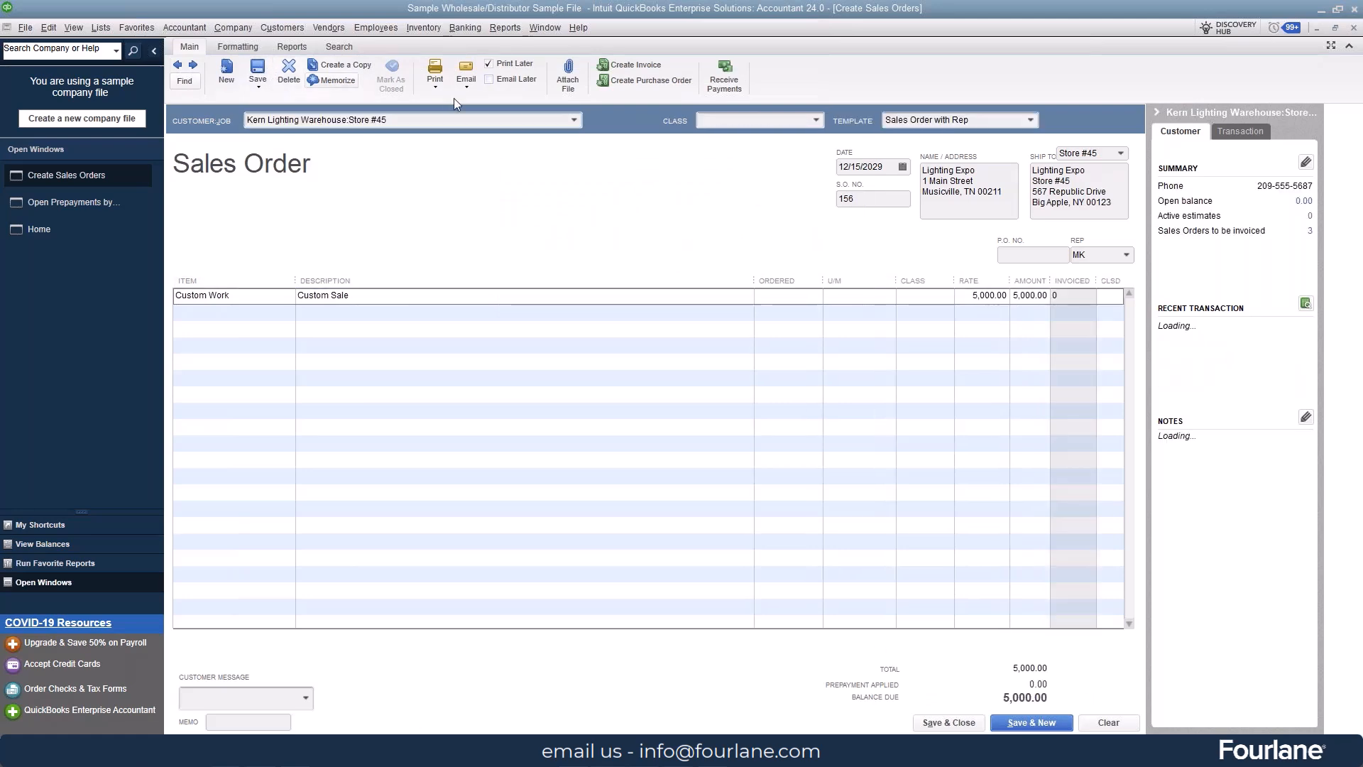
Step: Receive a prepayment of 500.00 on the duplicated Store #45 sales order, save and close it, and review the Open Prepayments by Customer report
left_click(724, 74)
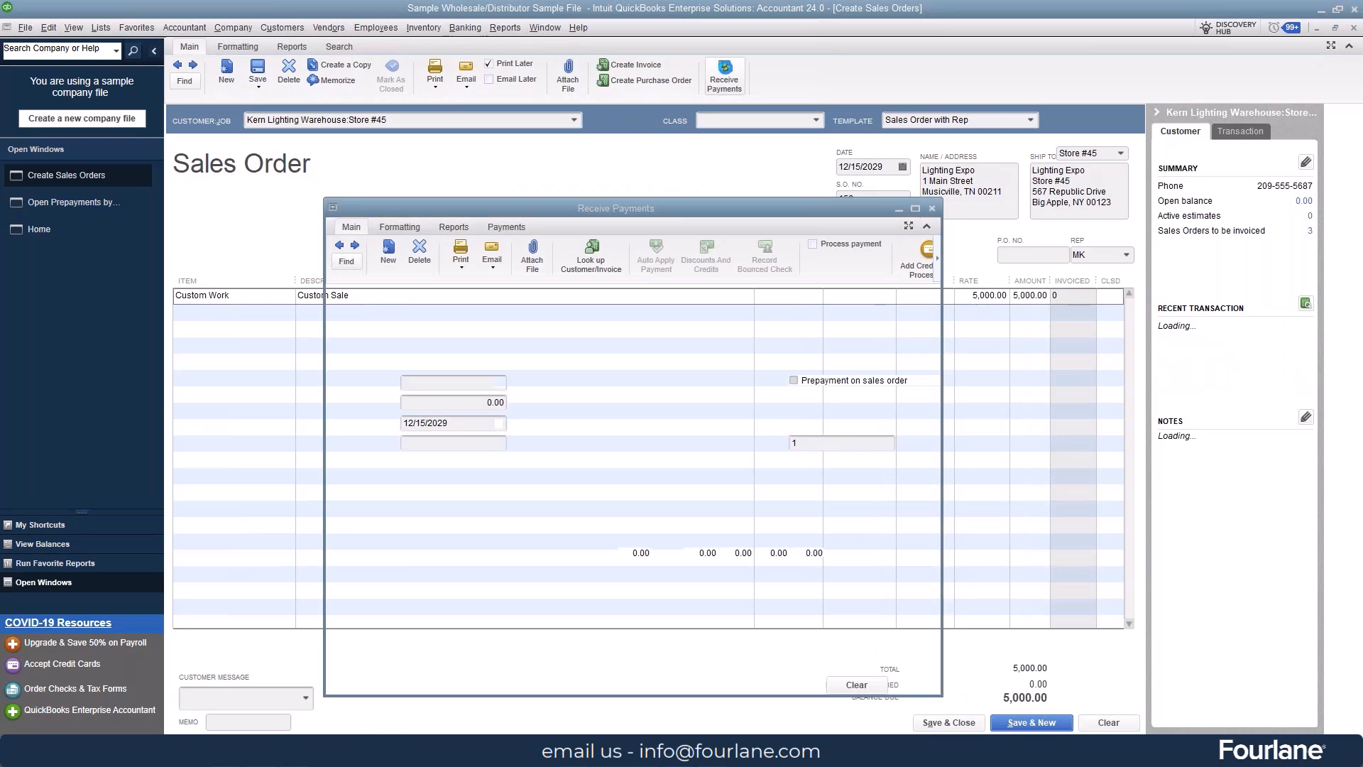
left_click(759, 312)
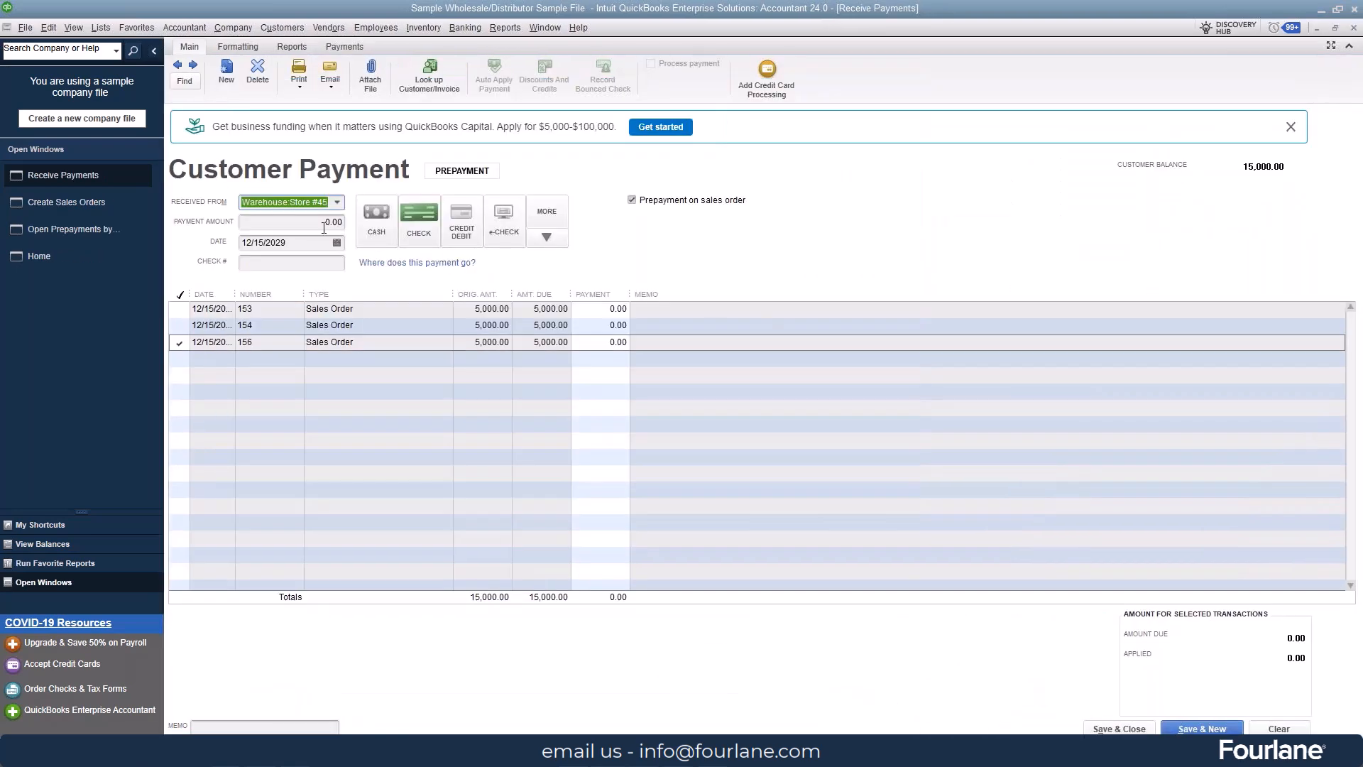
key("Tab")
type("500")
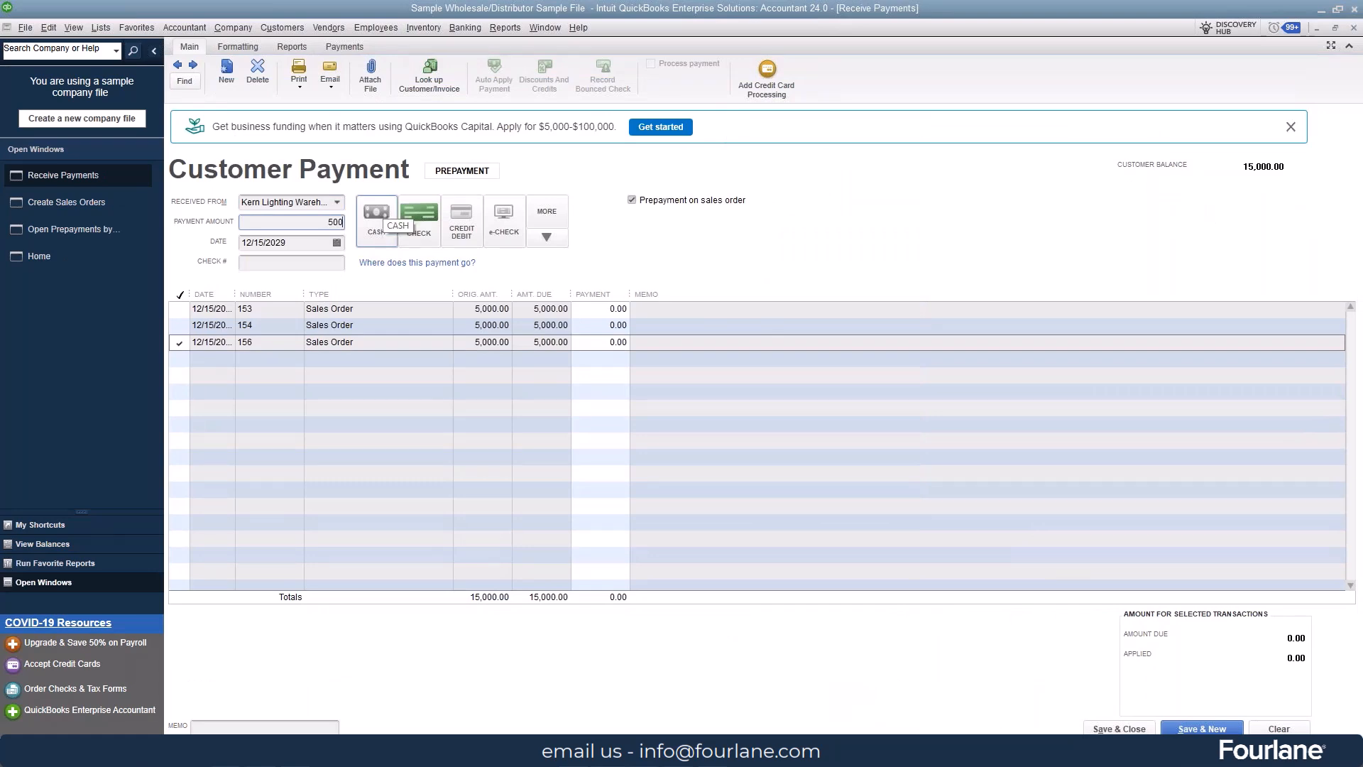
key("Tab")
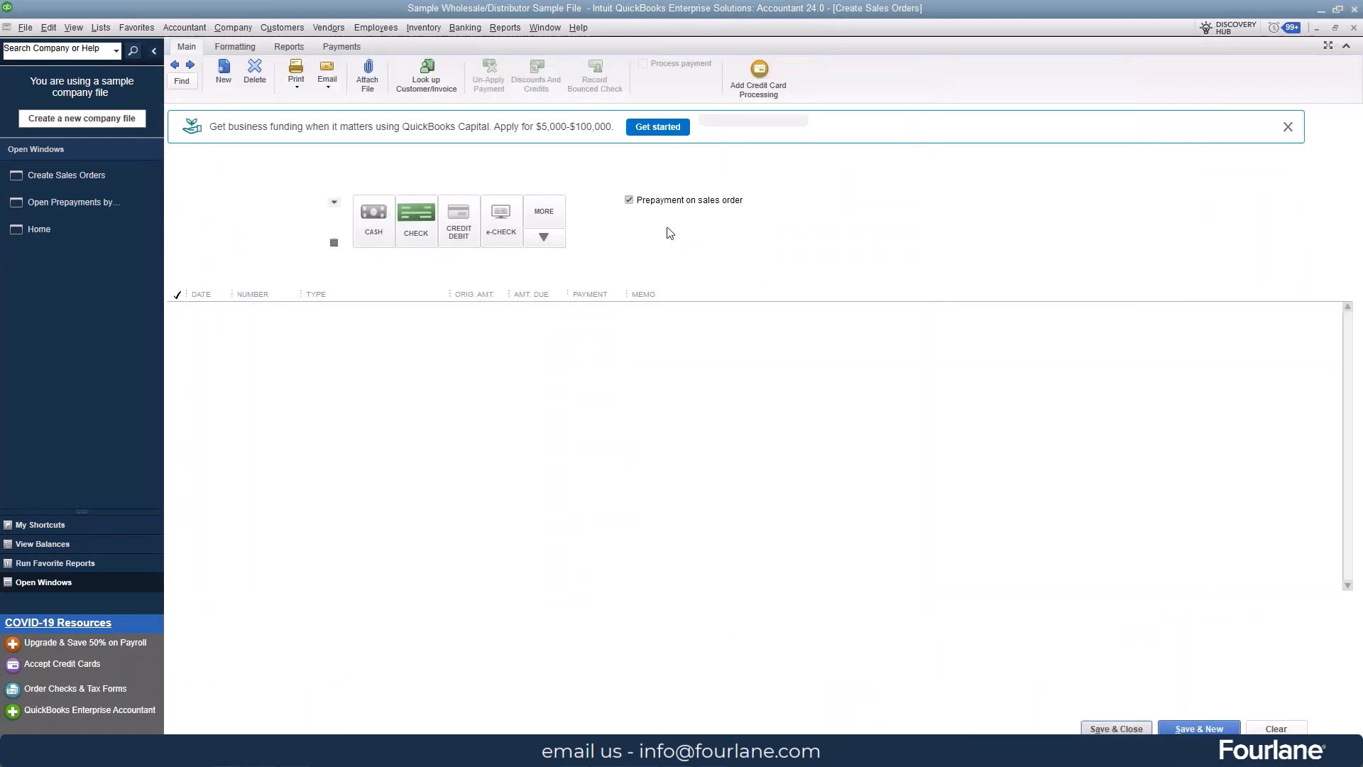
left_click(53, 206)
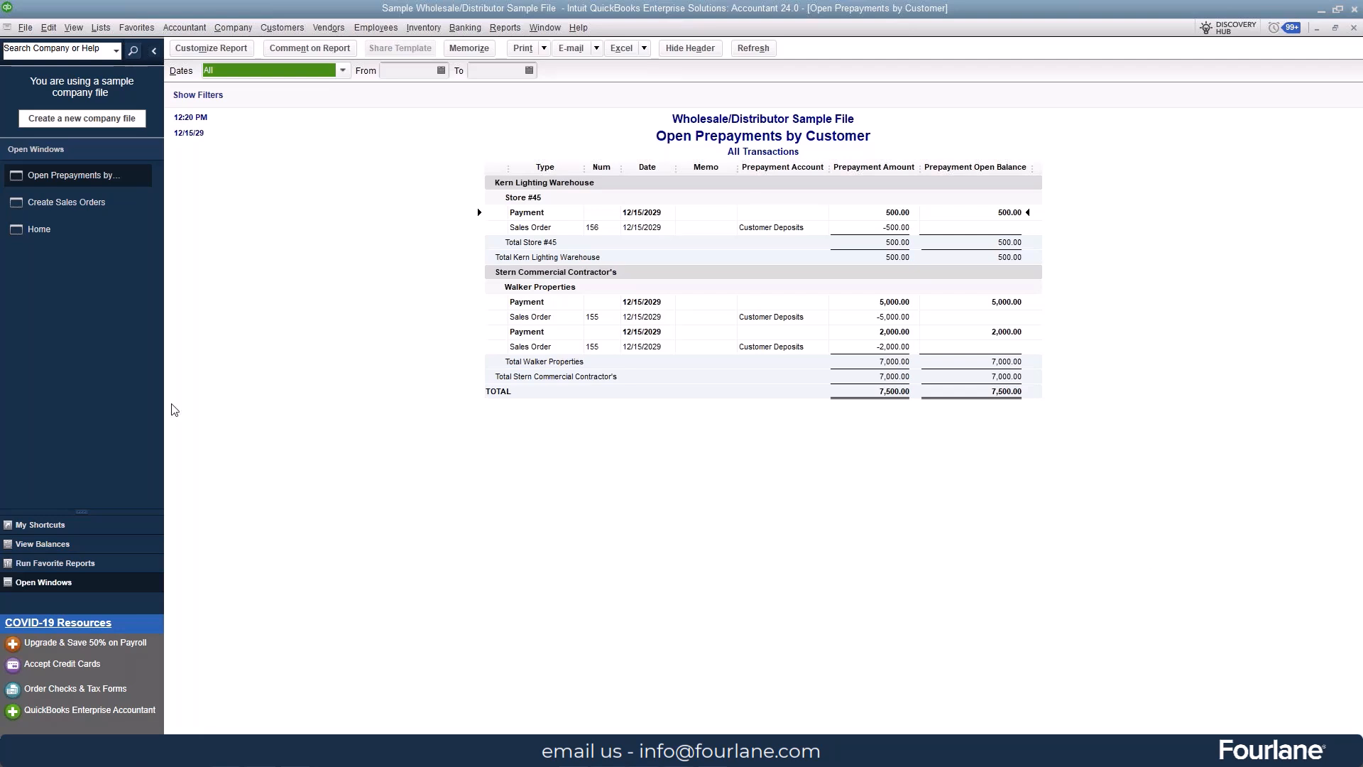
Step: Return to the Walker Properties sales order and create an invoice for all of the sales order
left_click(106, 204)
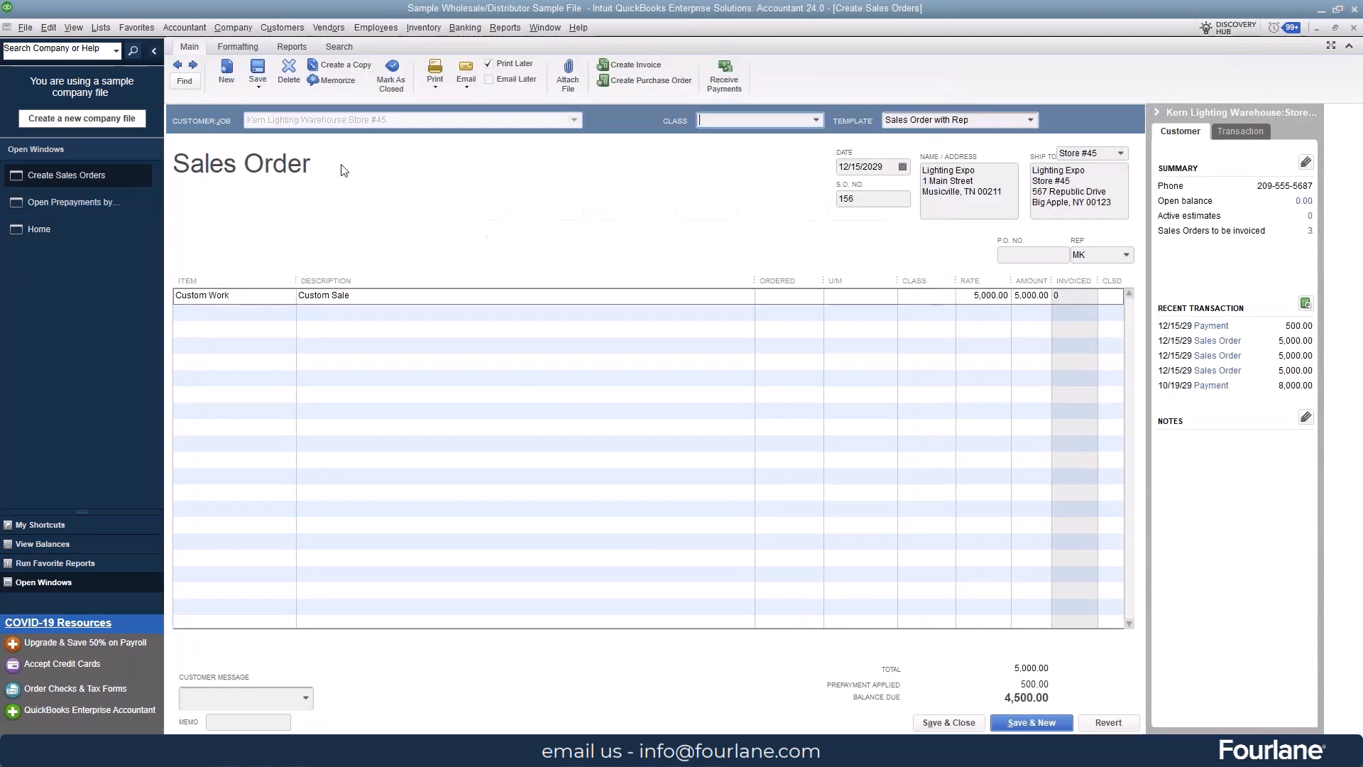
left_click(195, 66)
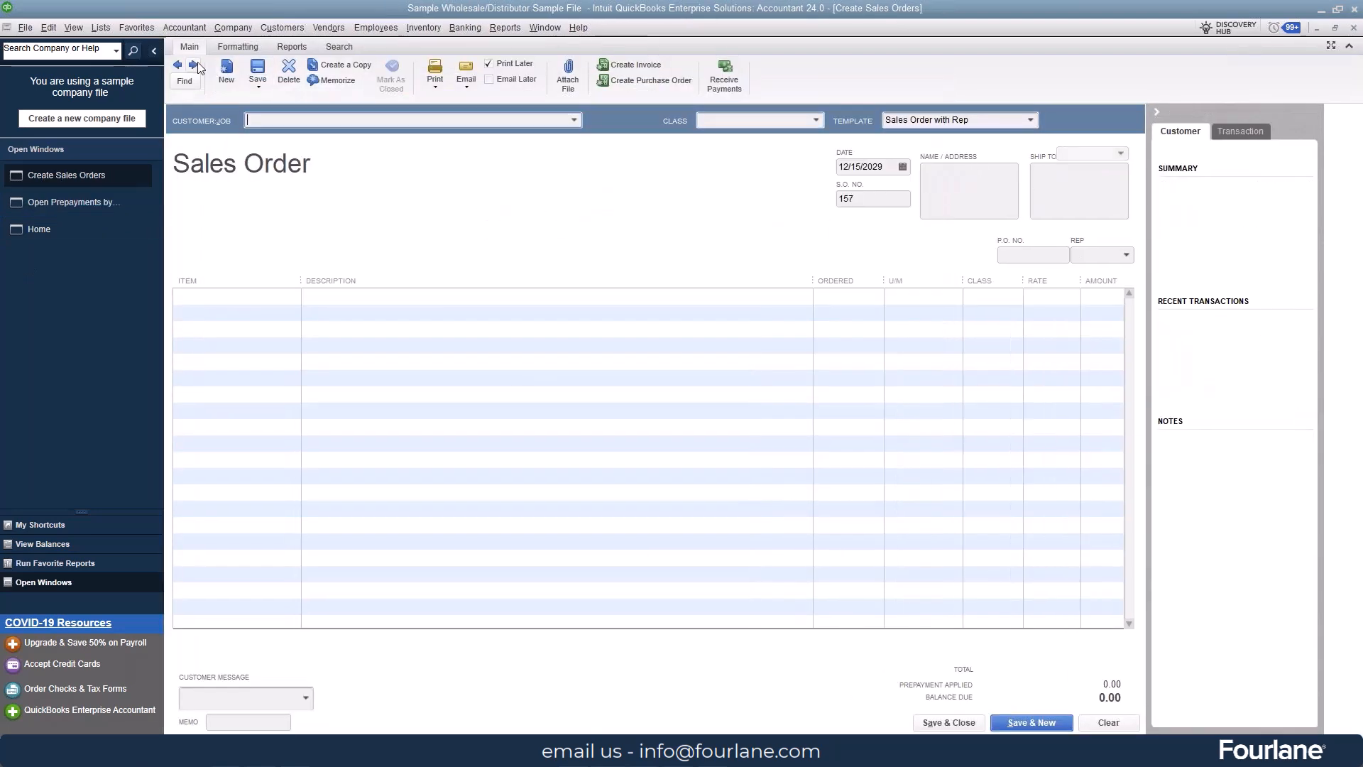
left_click(177, 66)
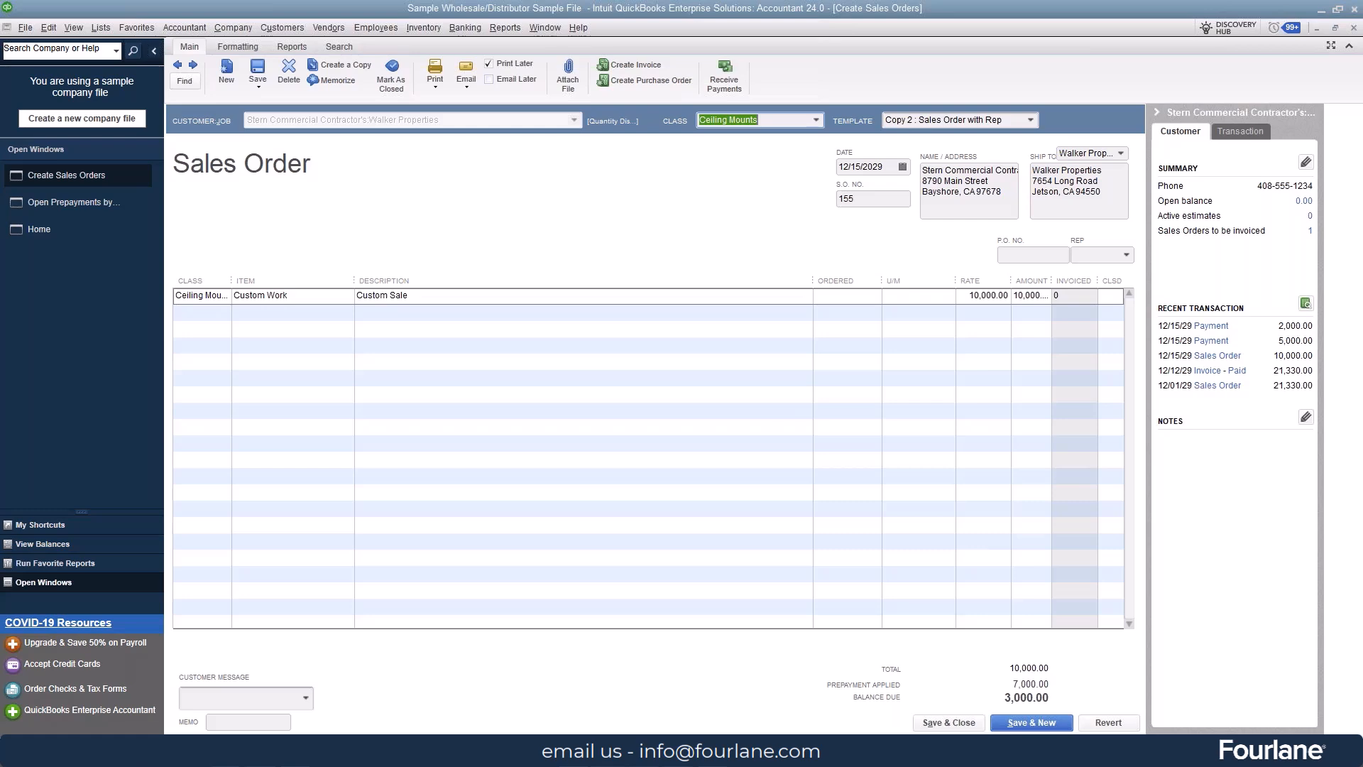
left_click(629, 65)
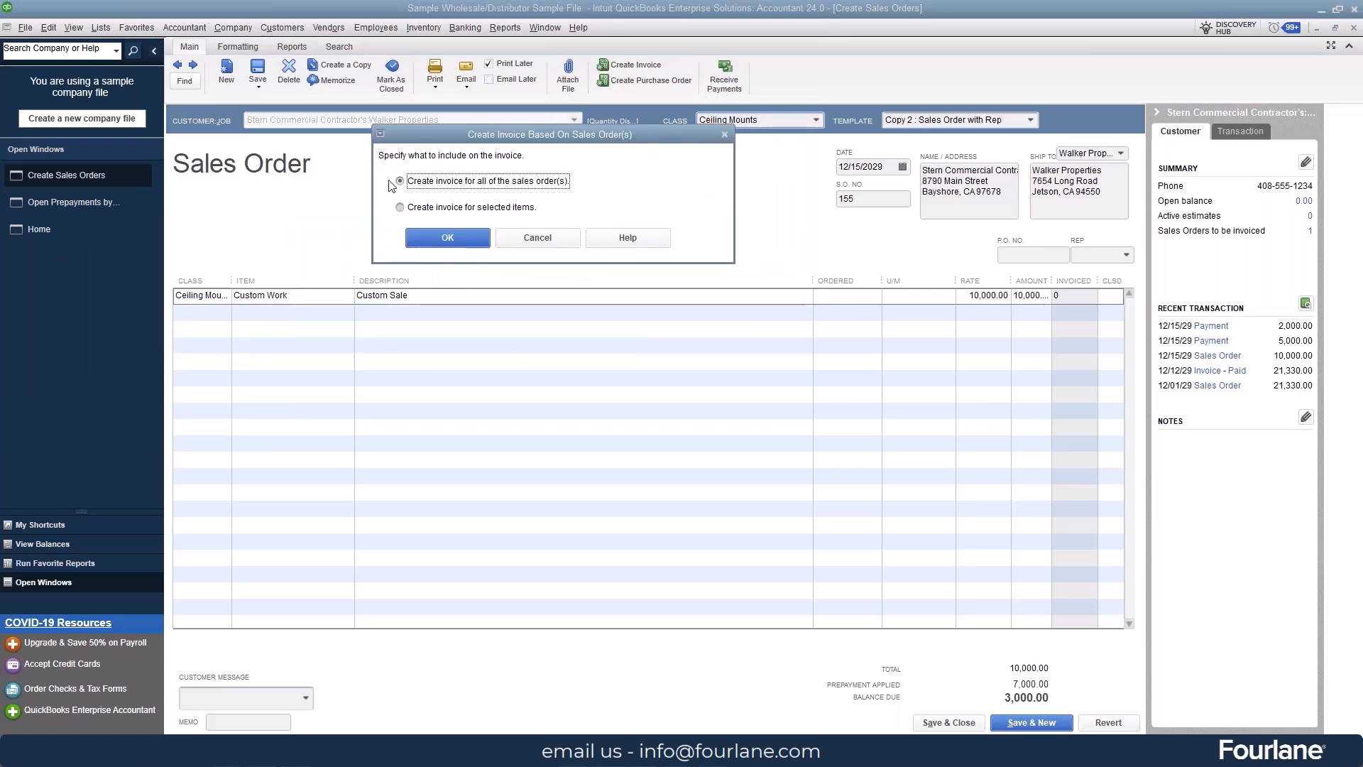
left_click(441, 241)
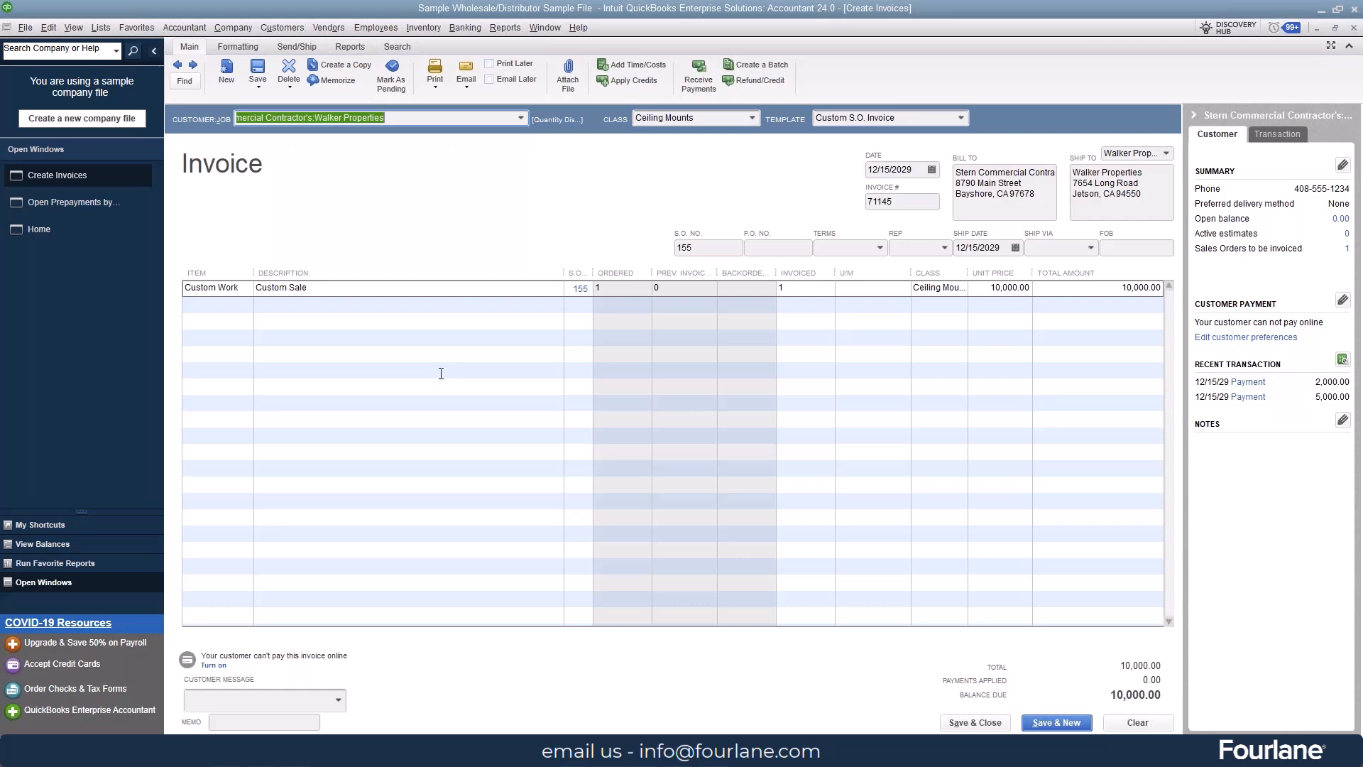
Step: Save the Walker Properties invoice and apply both available prepayment credits, 5,000.00 and 2,000.00, to it
left_click(257, 68)
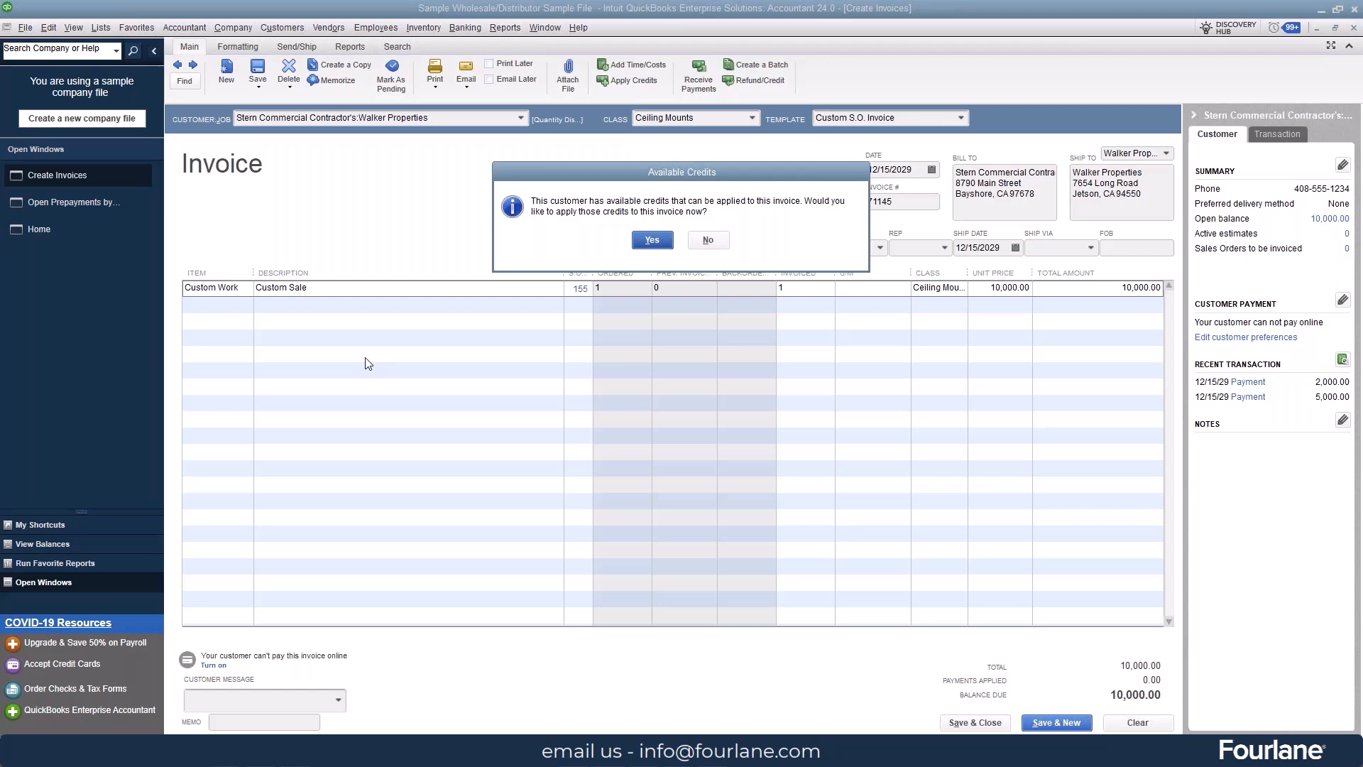
left_click(659, 243)
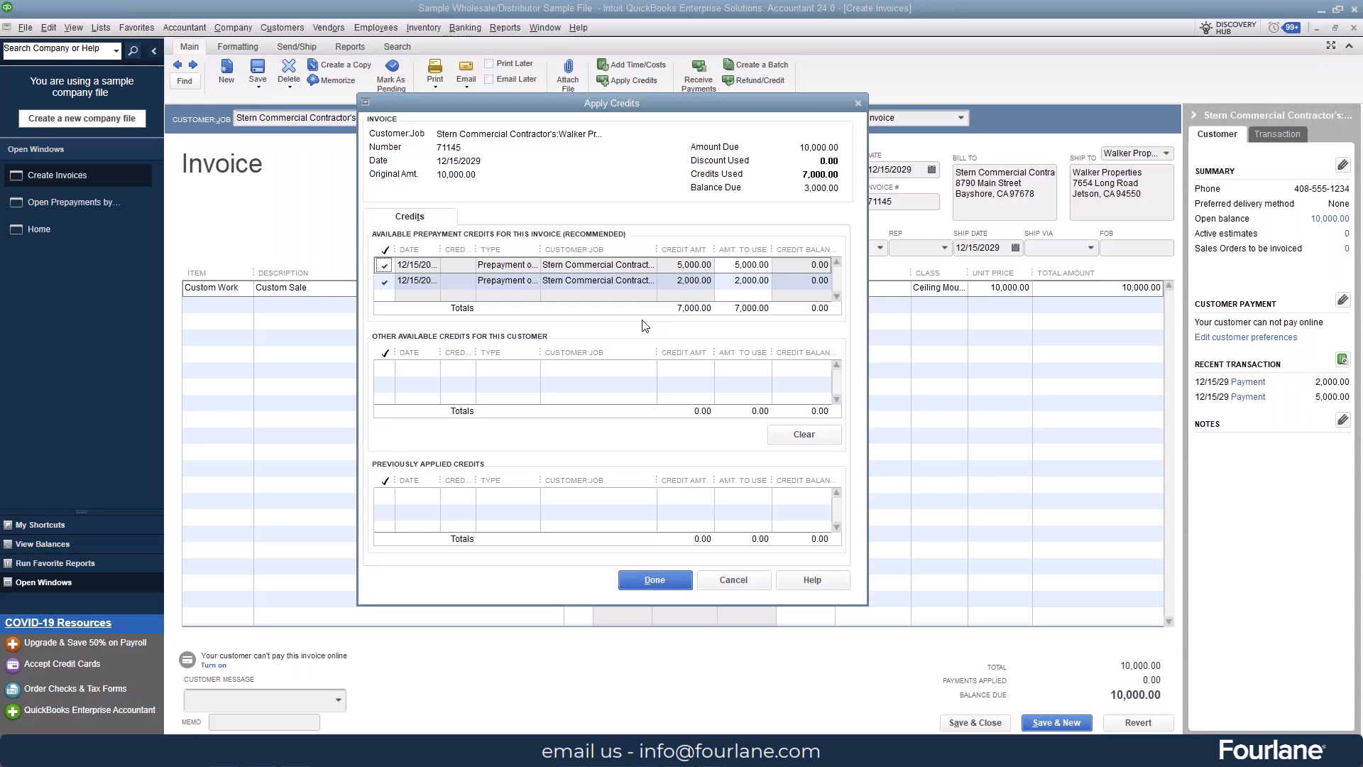
left_click(654, 581)
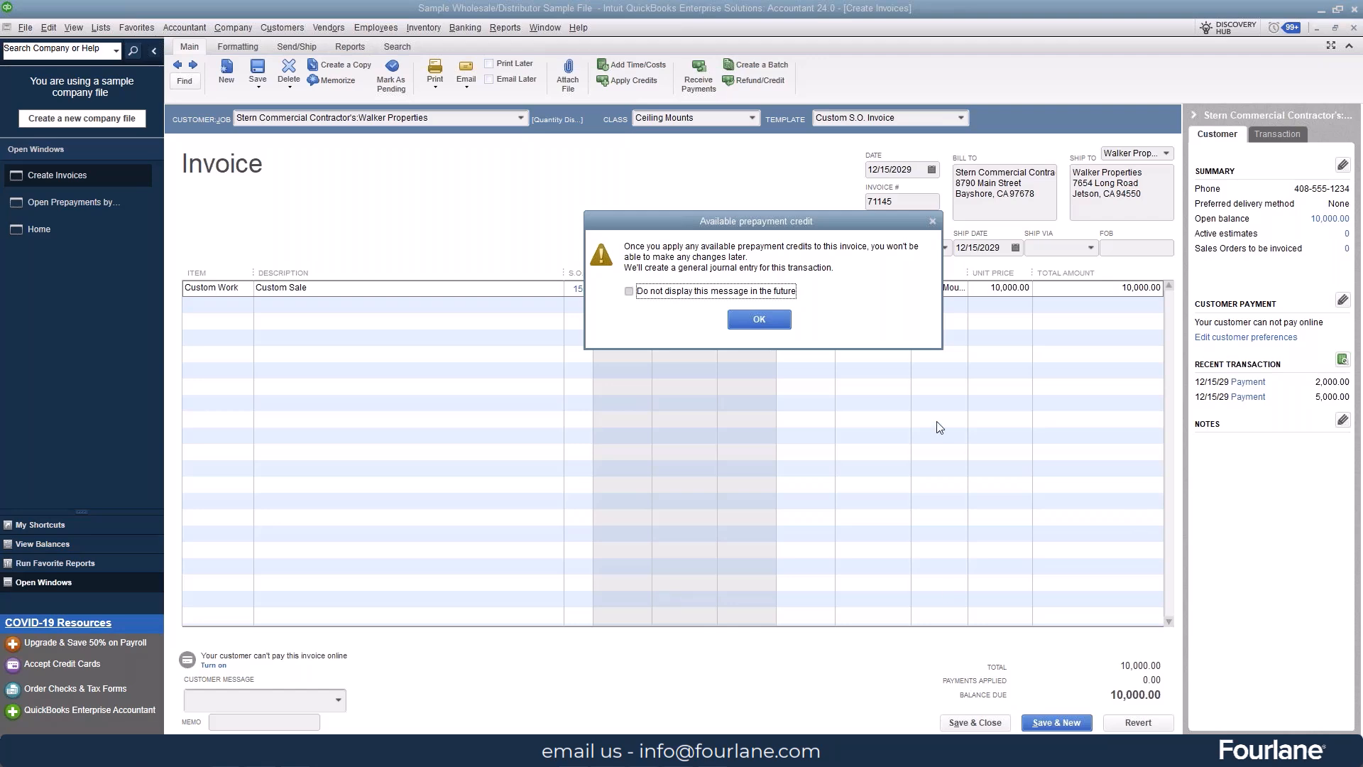
left_click(775, 321)
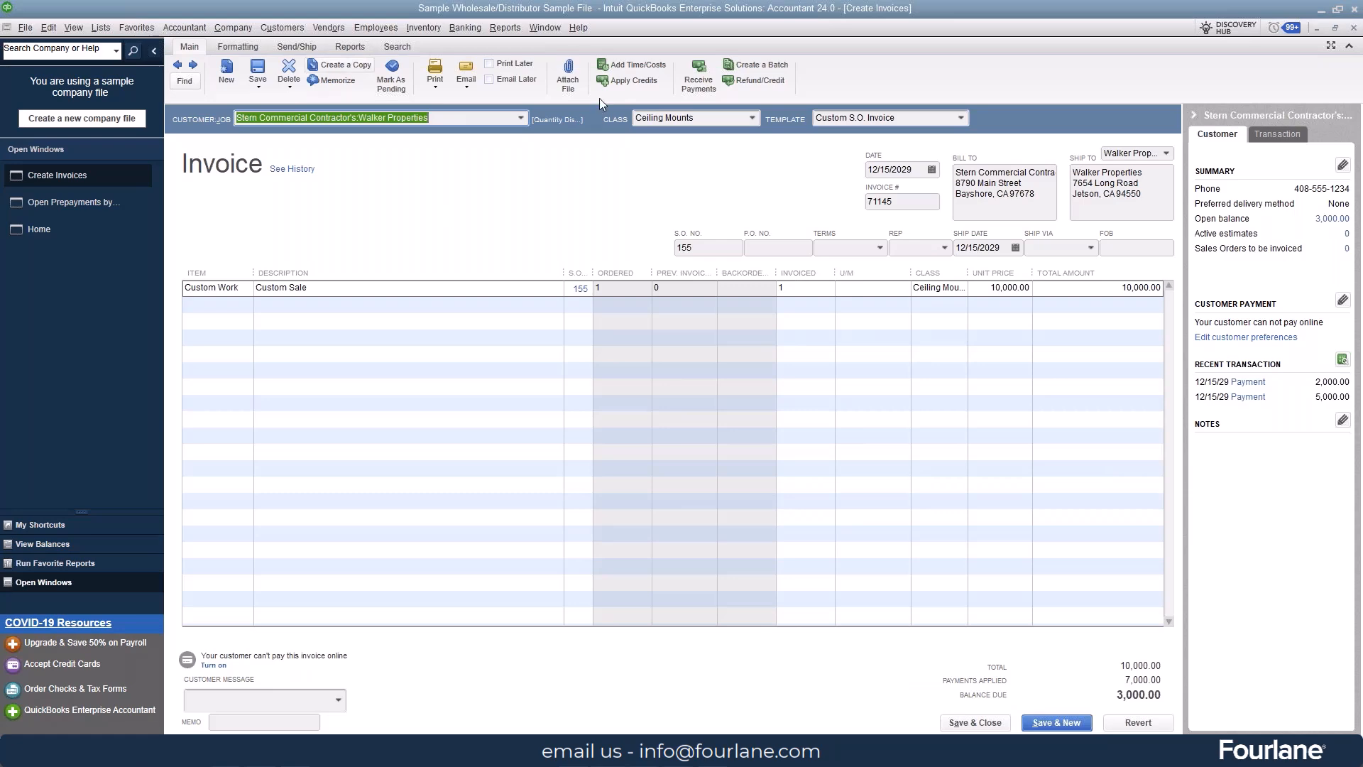
Step: Duplicate the Walker Properties invoice and save the copy
left_click(335, 67)
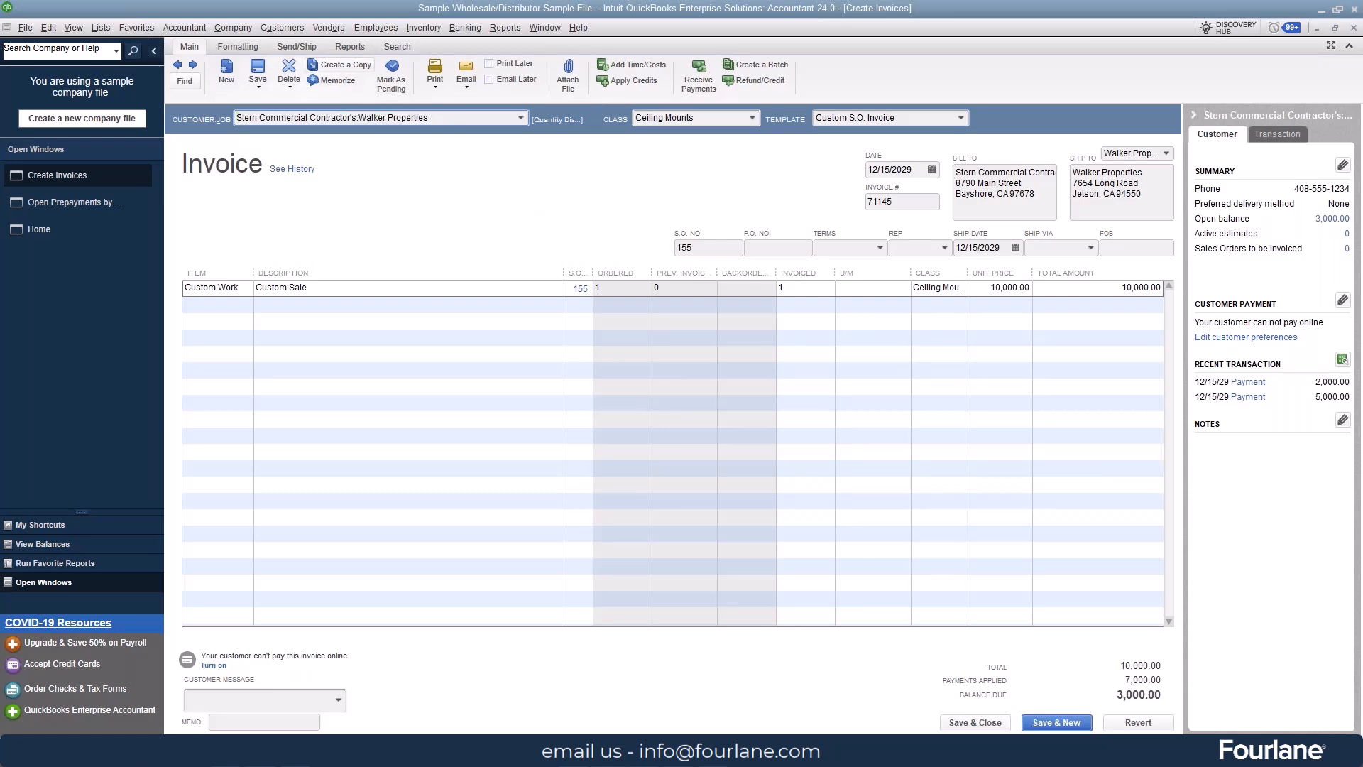
left_click(680, 282)
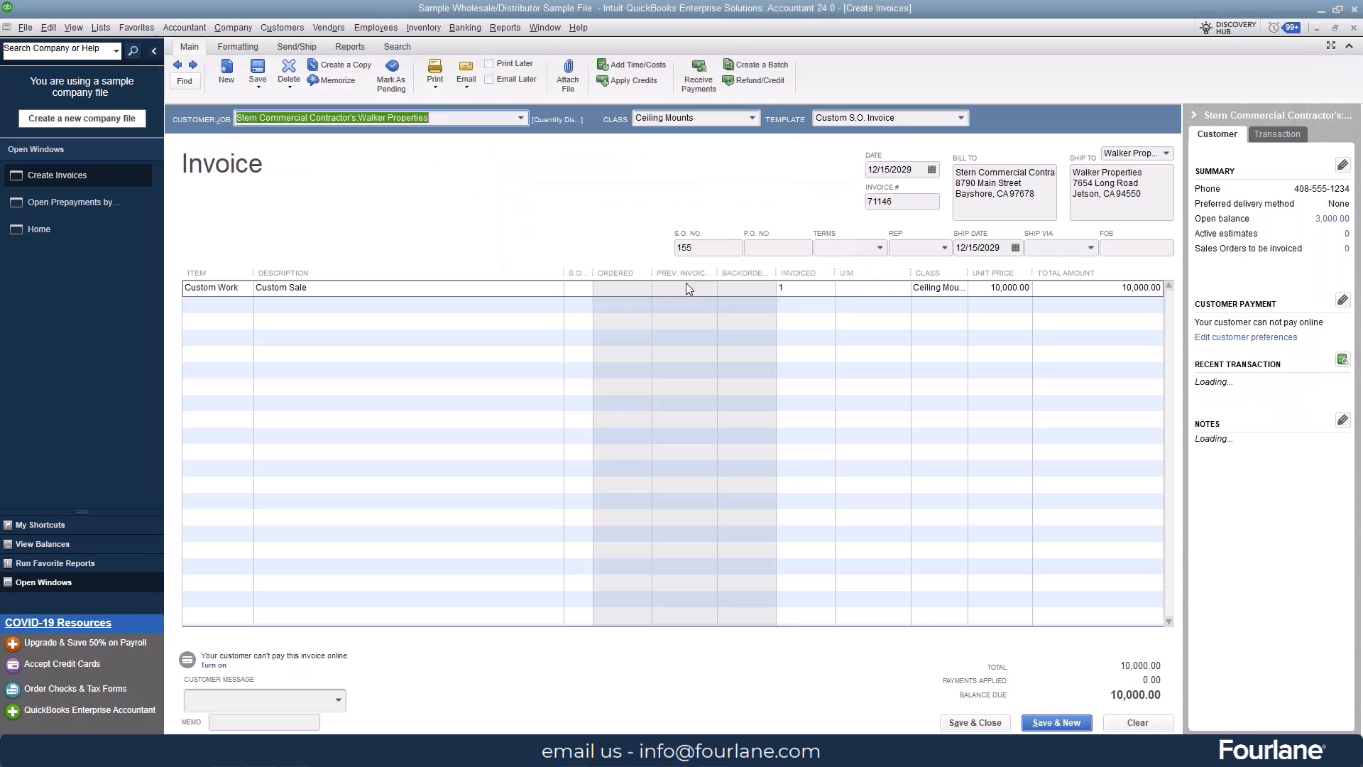
left_click(259, 70)
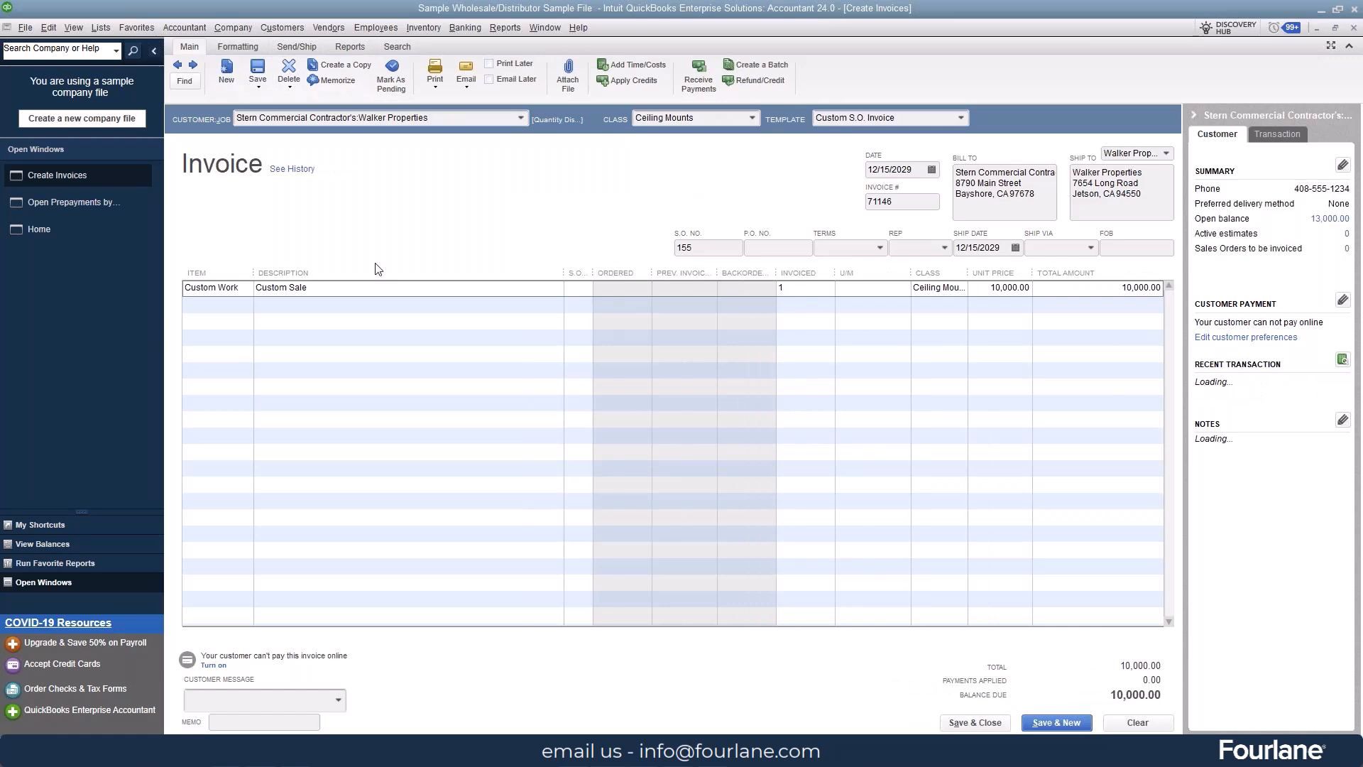
Step: Check the Transaction Journal of the duplicated invoice, closing the report when done
left_click(350, 46)
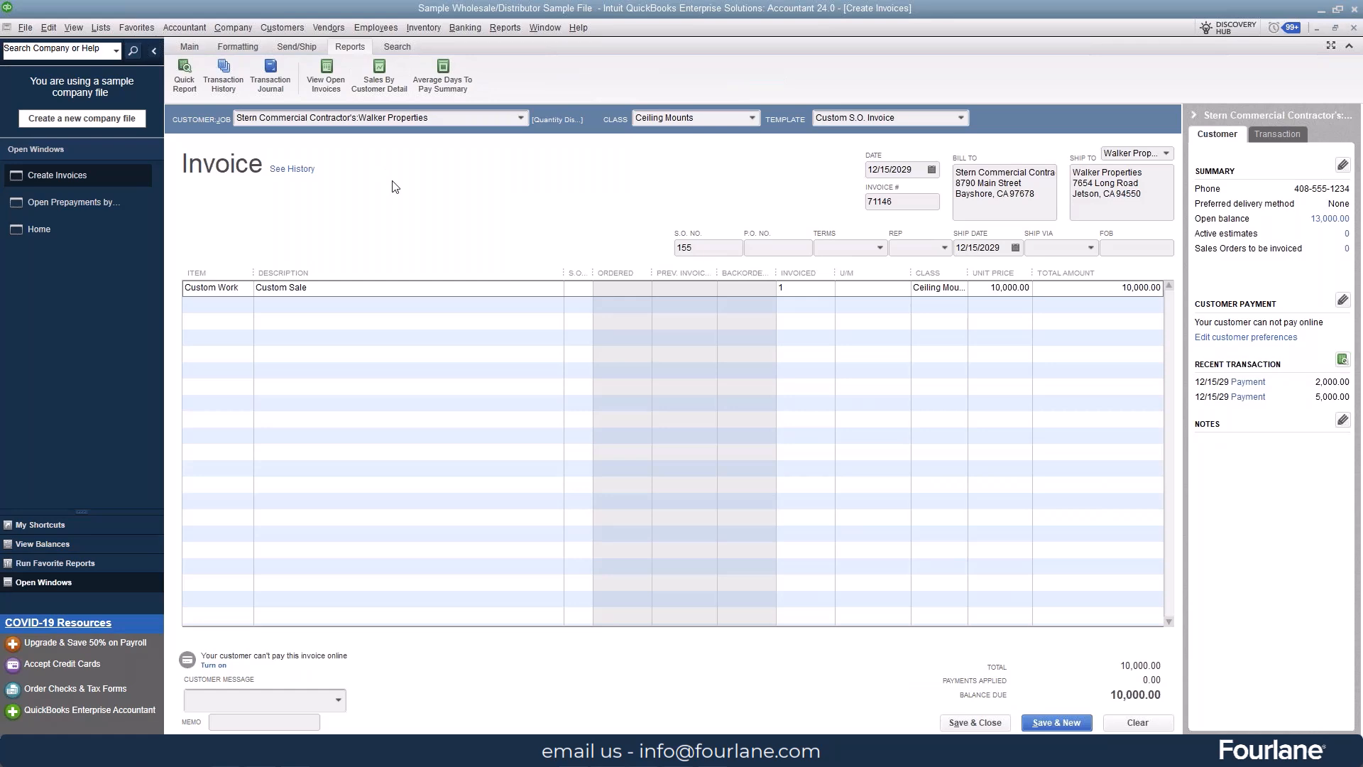
left_click(283, 72)
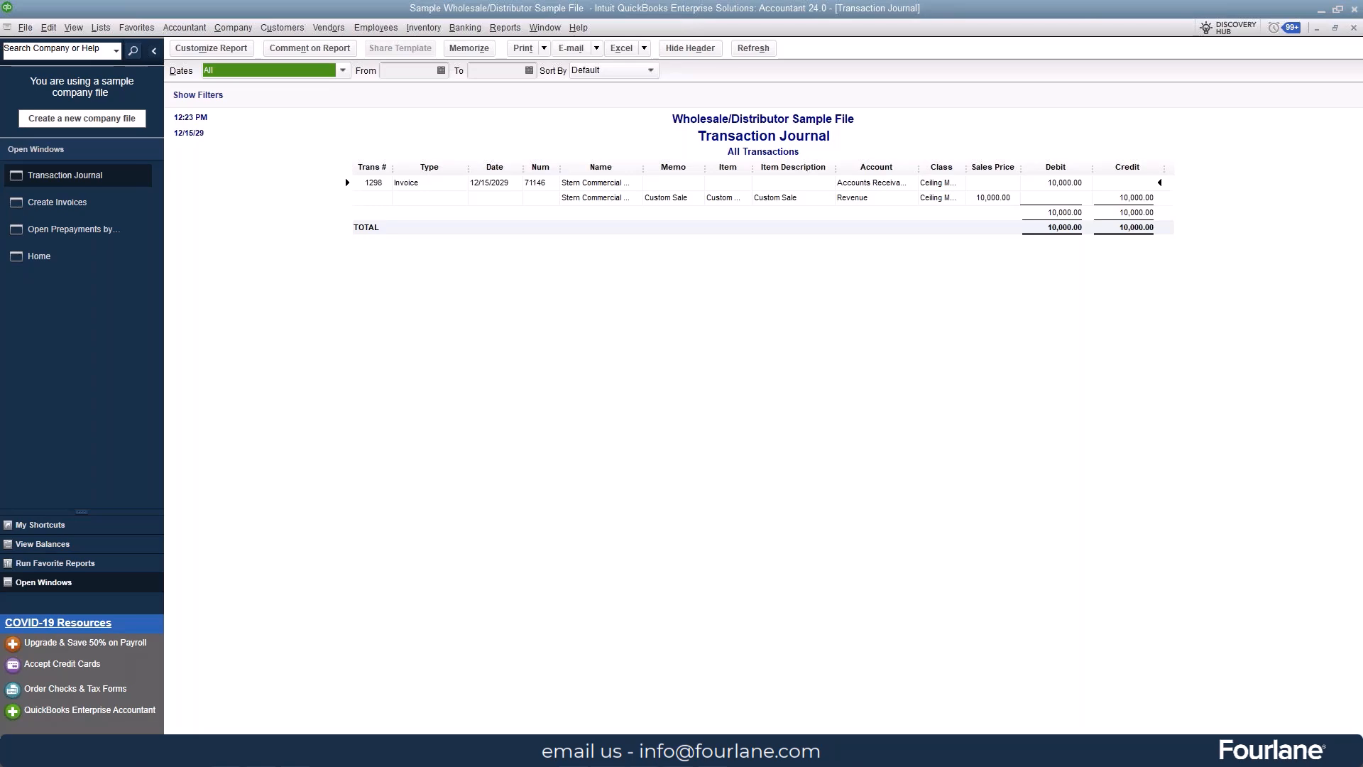
left_click(1353, 27)
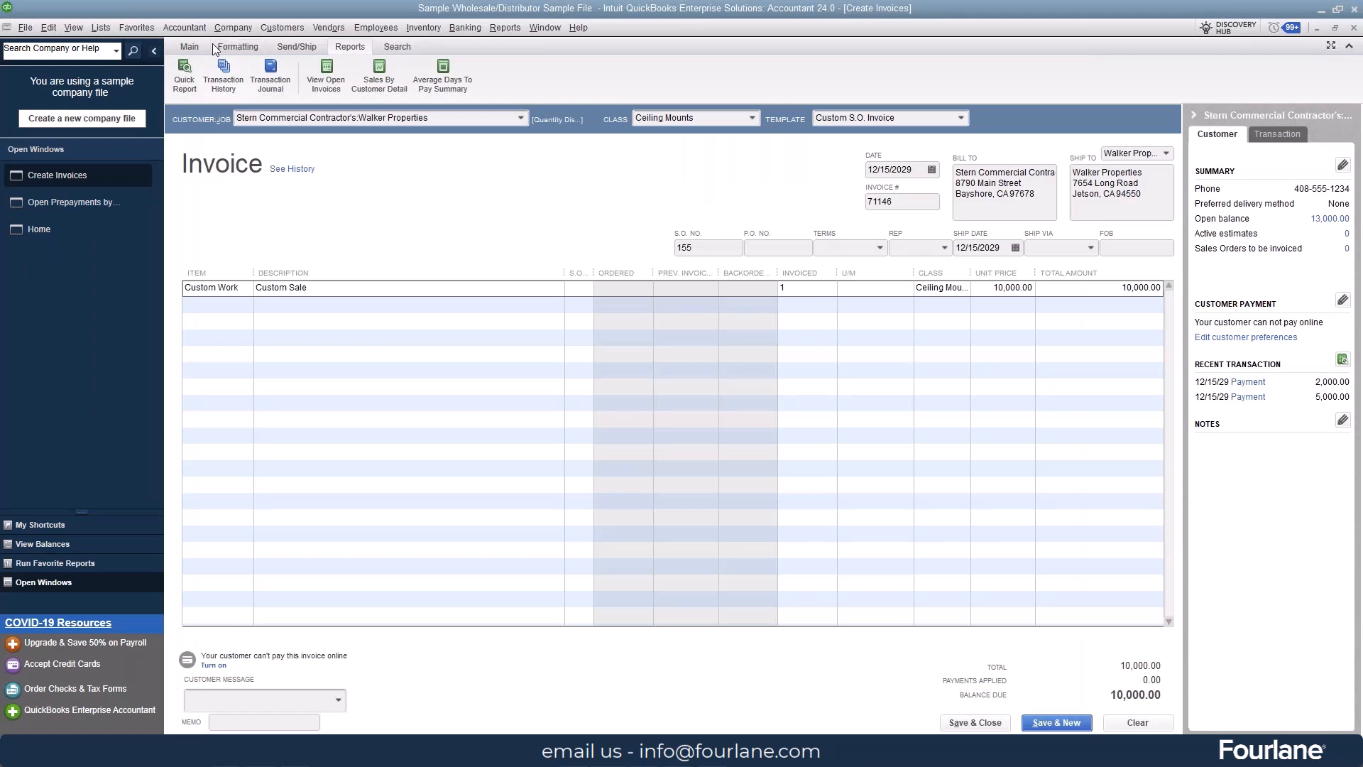
Step: Receive a regular customer payment of 2,000.00 from Walker Properties against invoice 71145 and save it
left_click(195, 45)
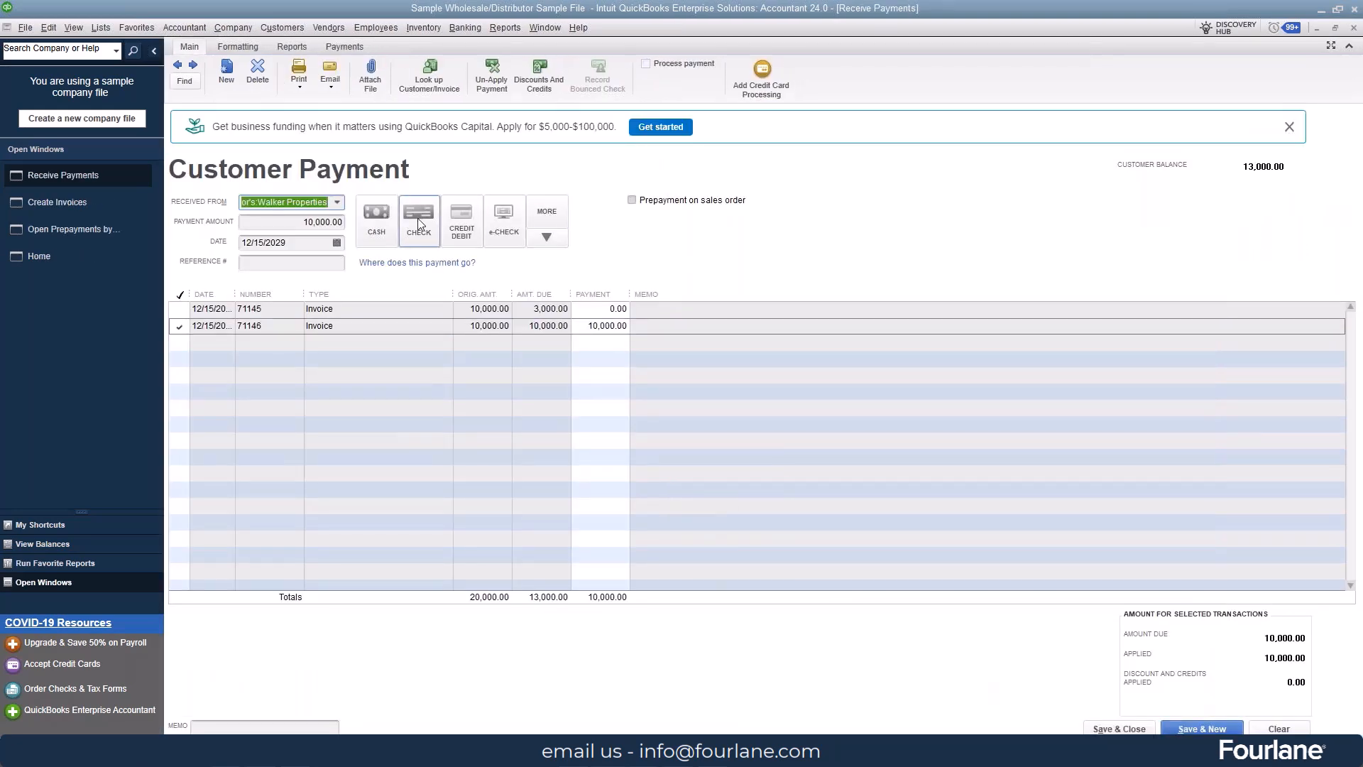
key("Tab")
key("Delete")
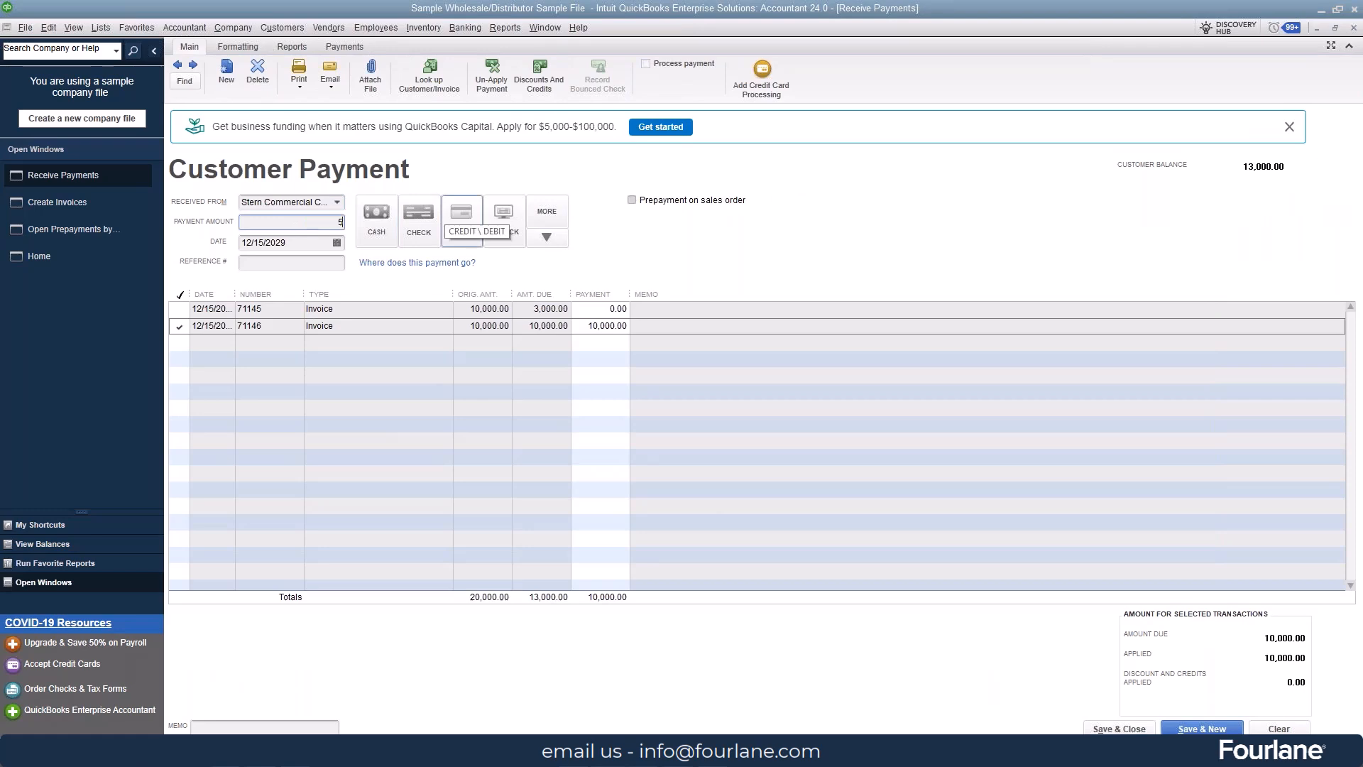
type("2000")
key("Tab")
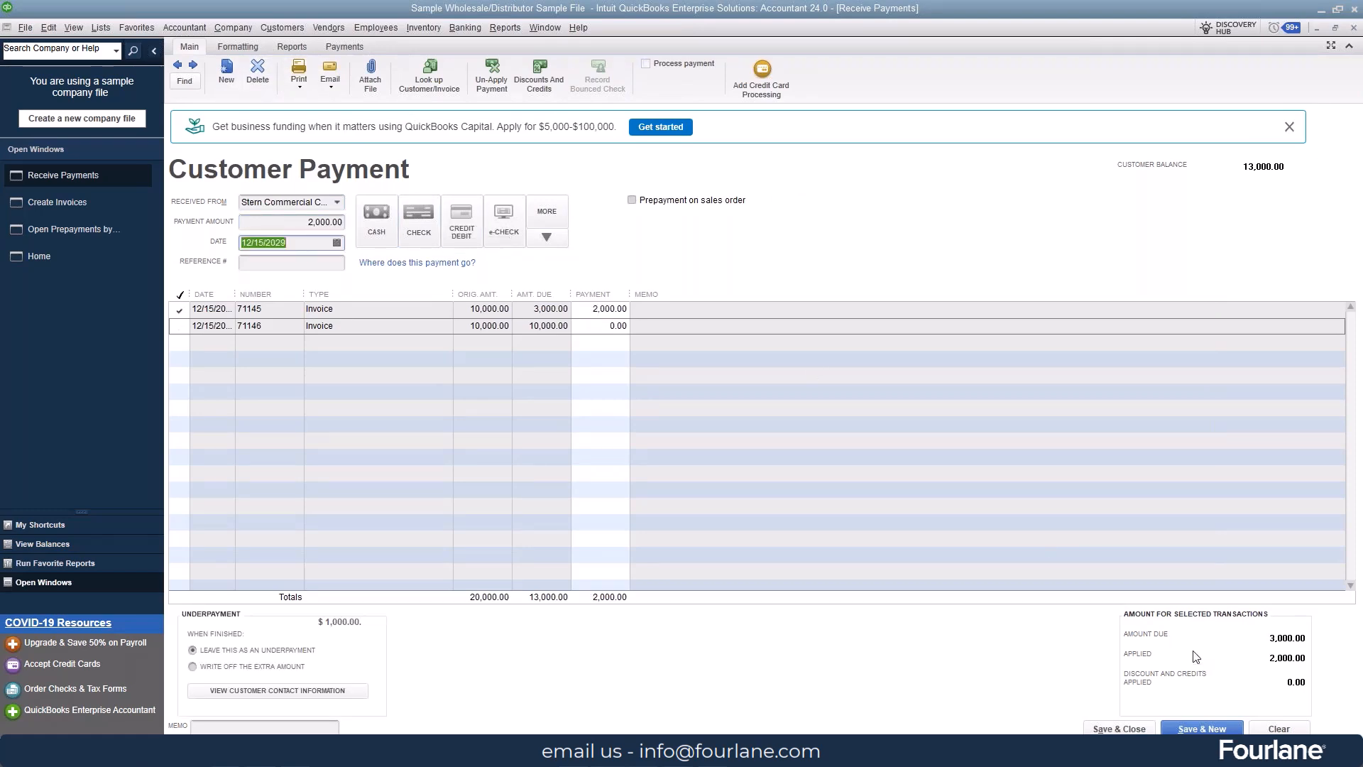
left_click(1190, 729)
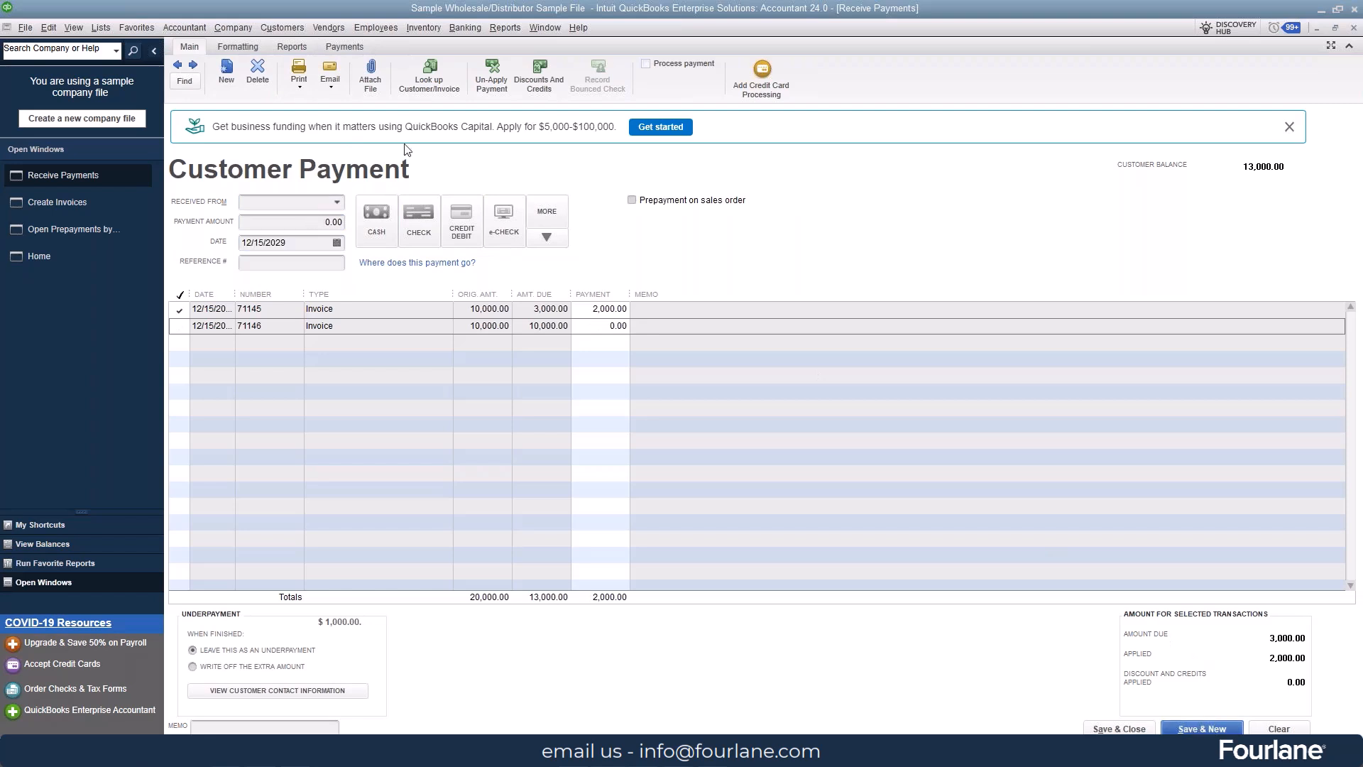
Step: Go back through the earlier customer payments to the applied 5,000.00 Walker Properties prepayment and review its Transaction Journal
left_click(179, 66)
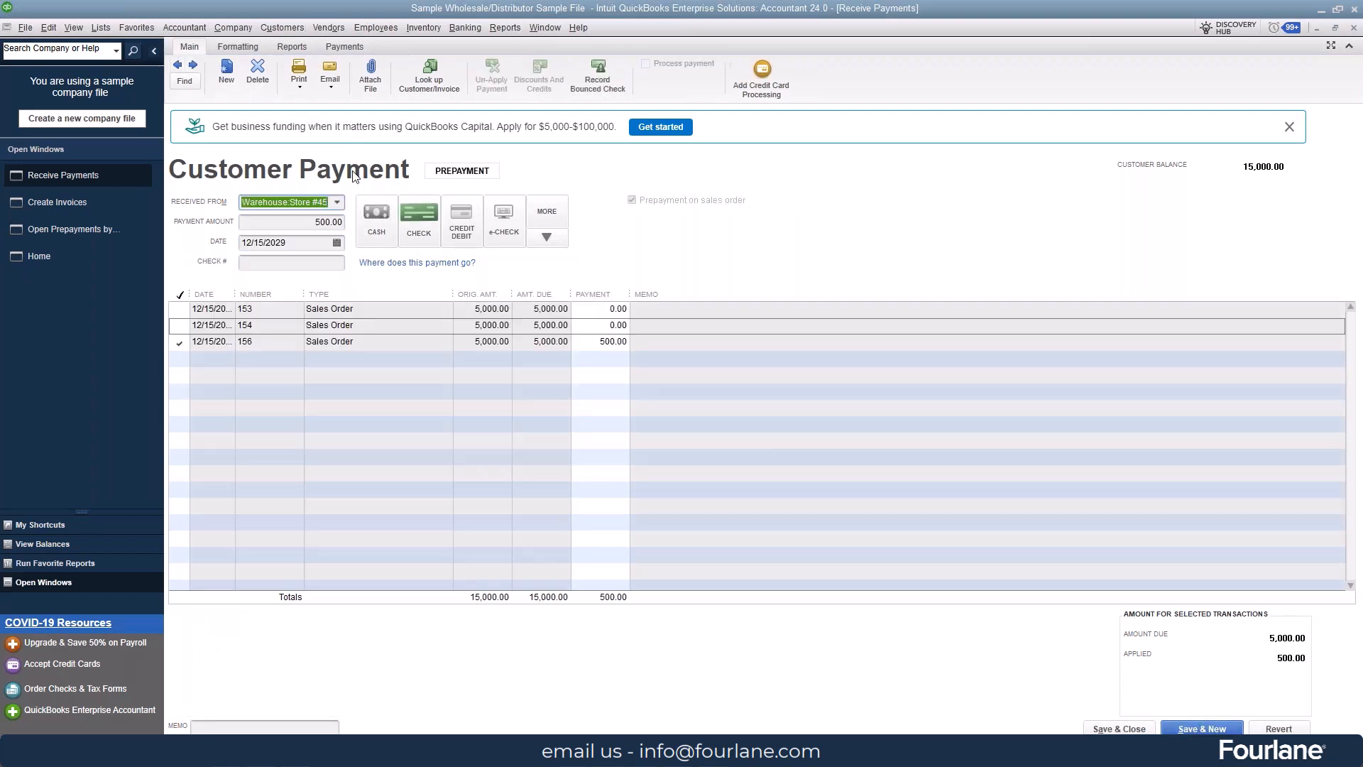
left_click(179, 65)
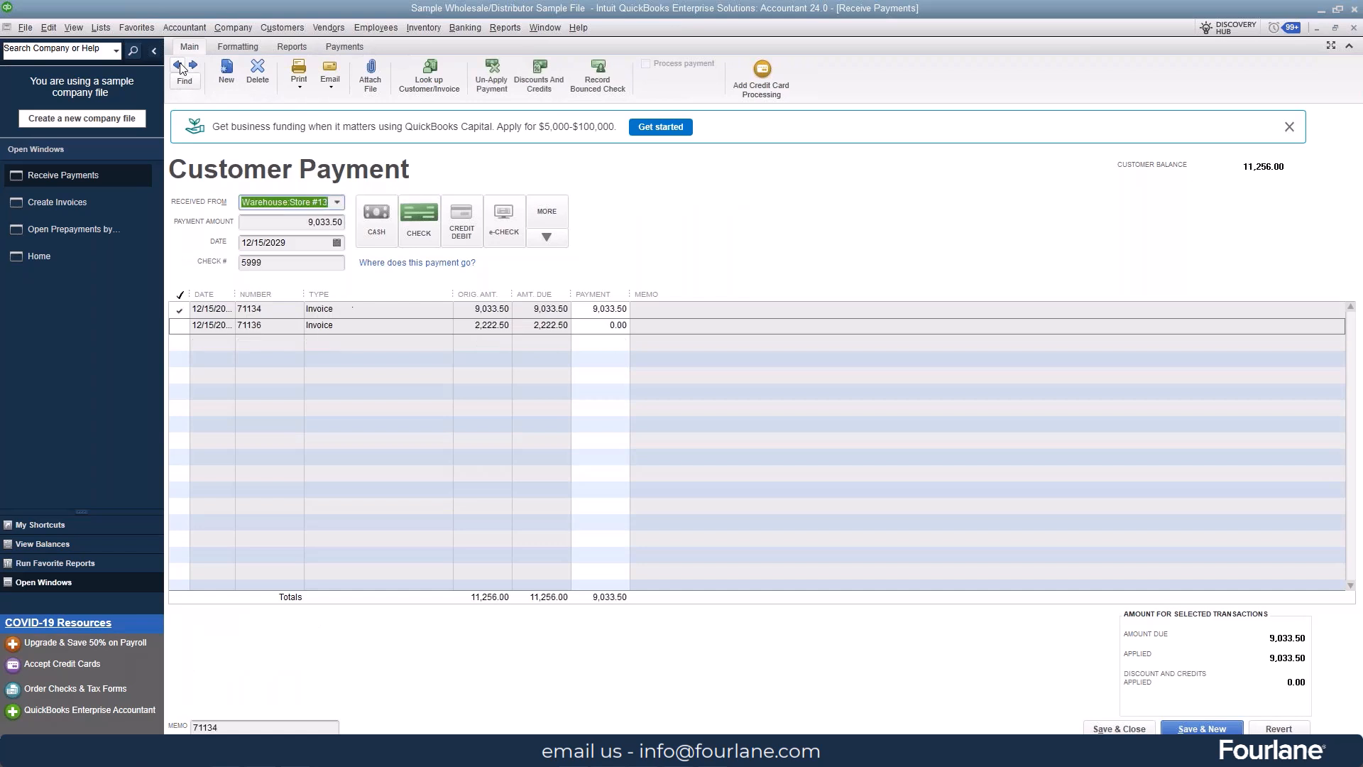
left_click(179, 65)
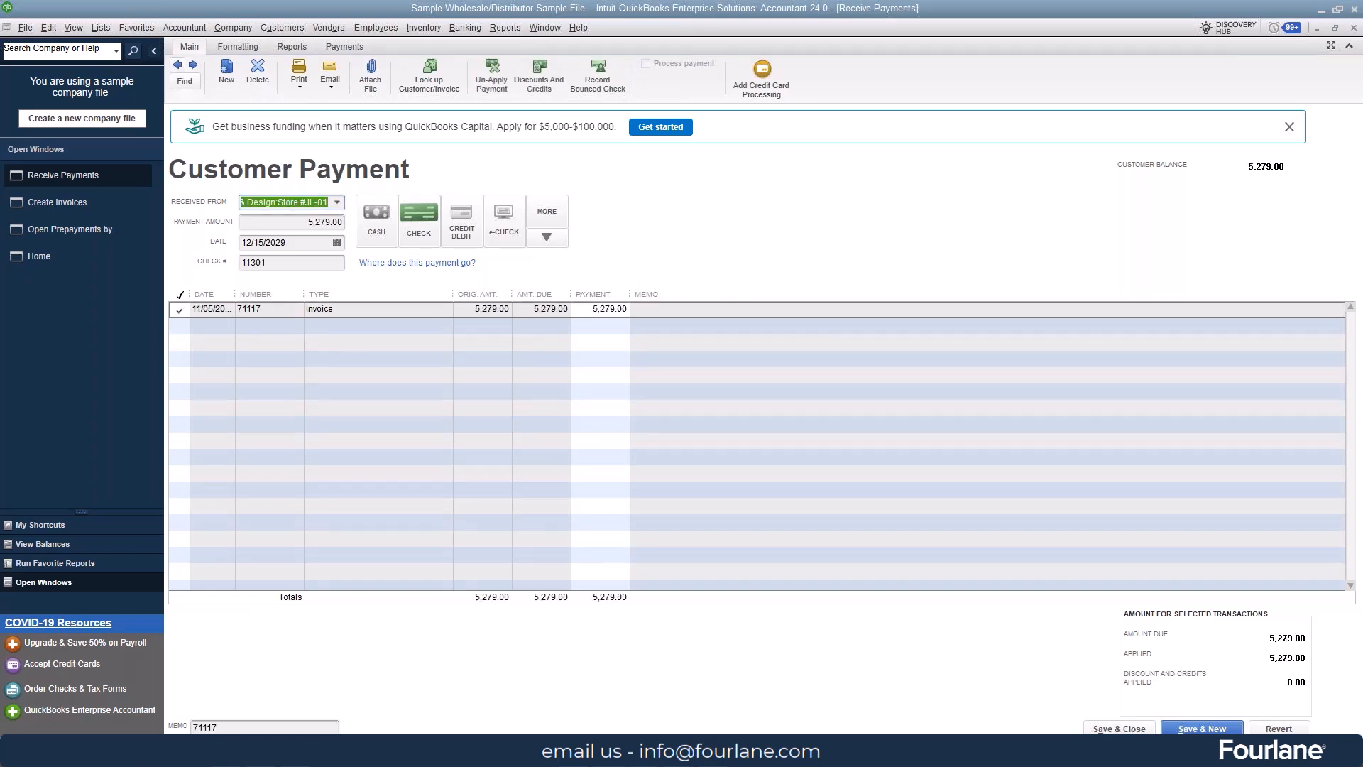
left_click(179, 66)
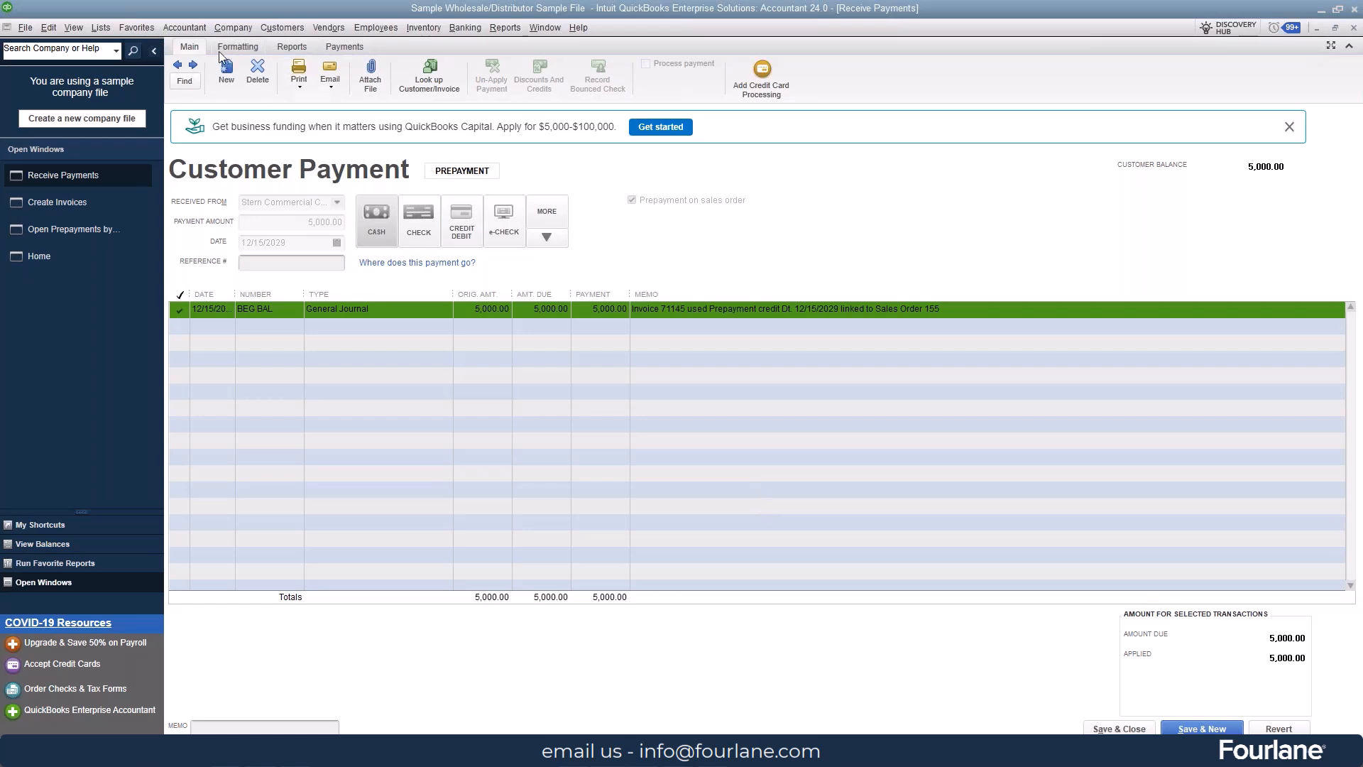
left_click(195, 66)
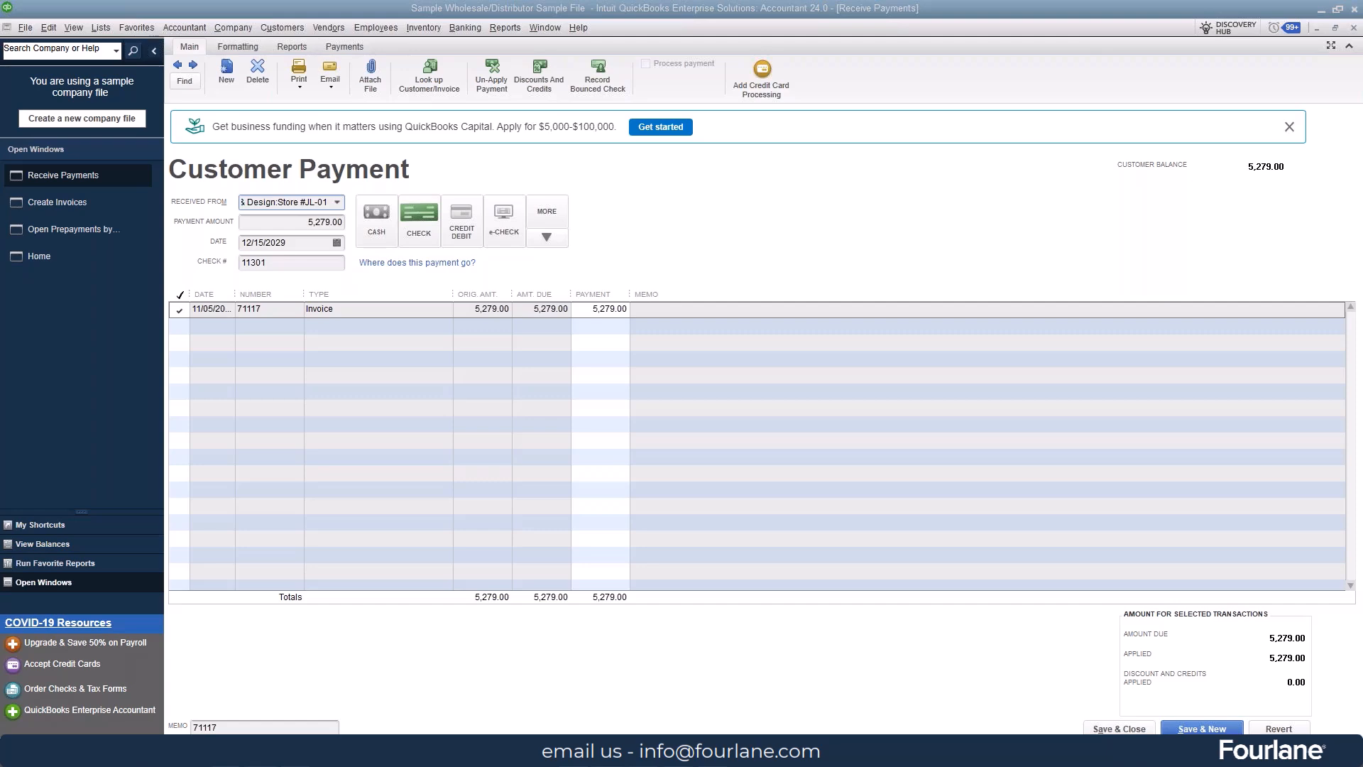
left_click(178, 65)
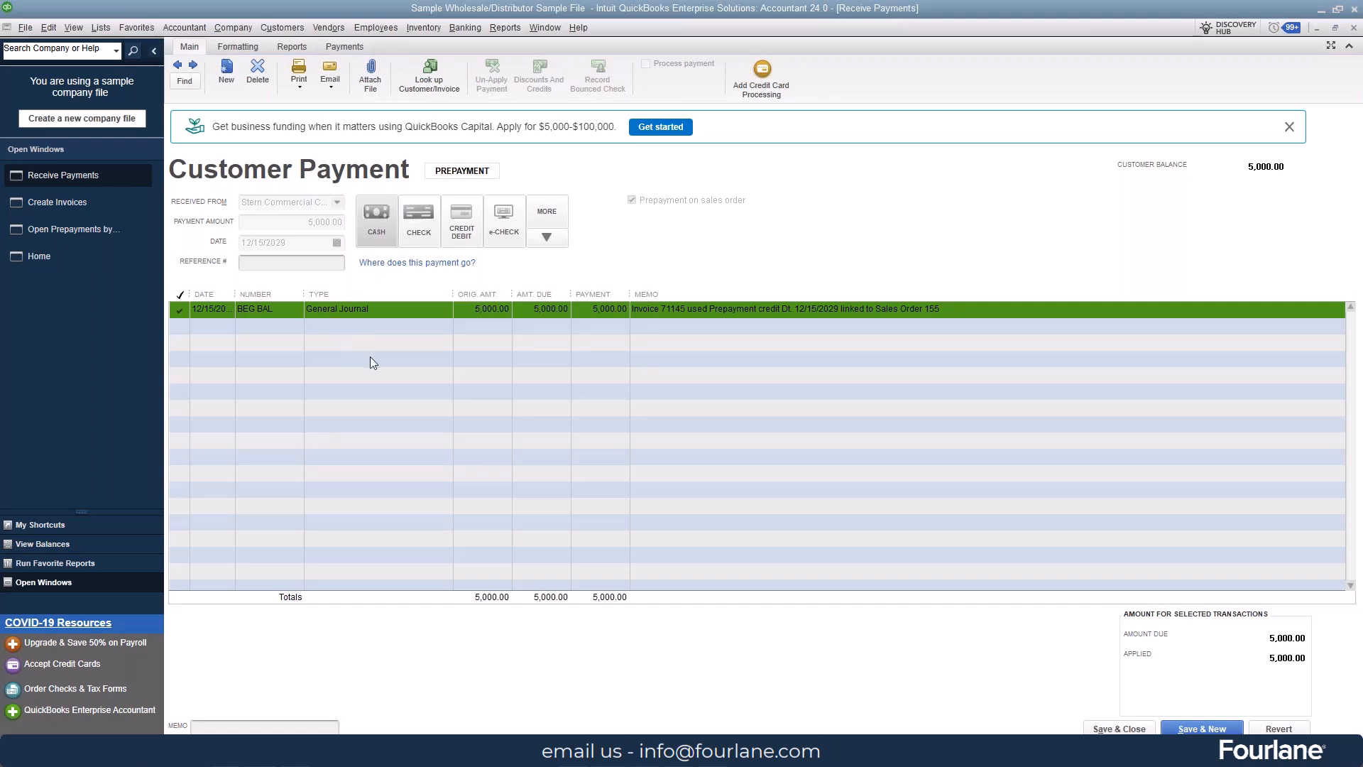
left_click(290, 47)
left_click(279, 68)
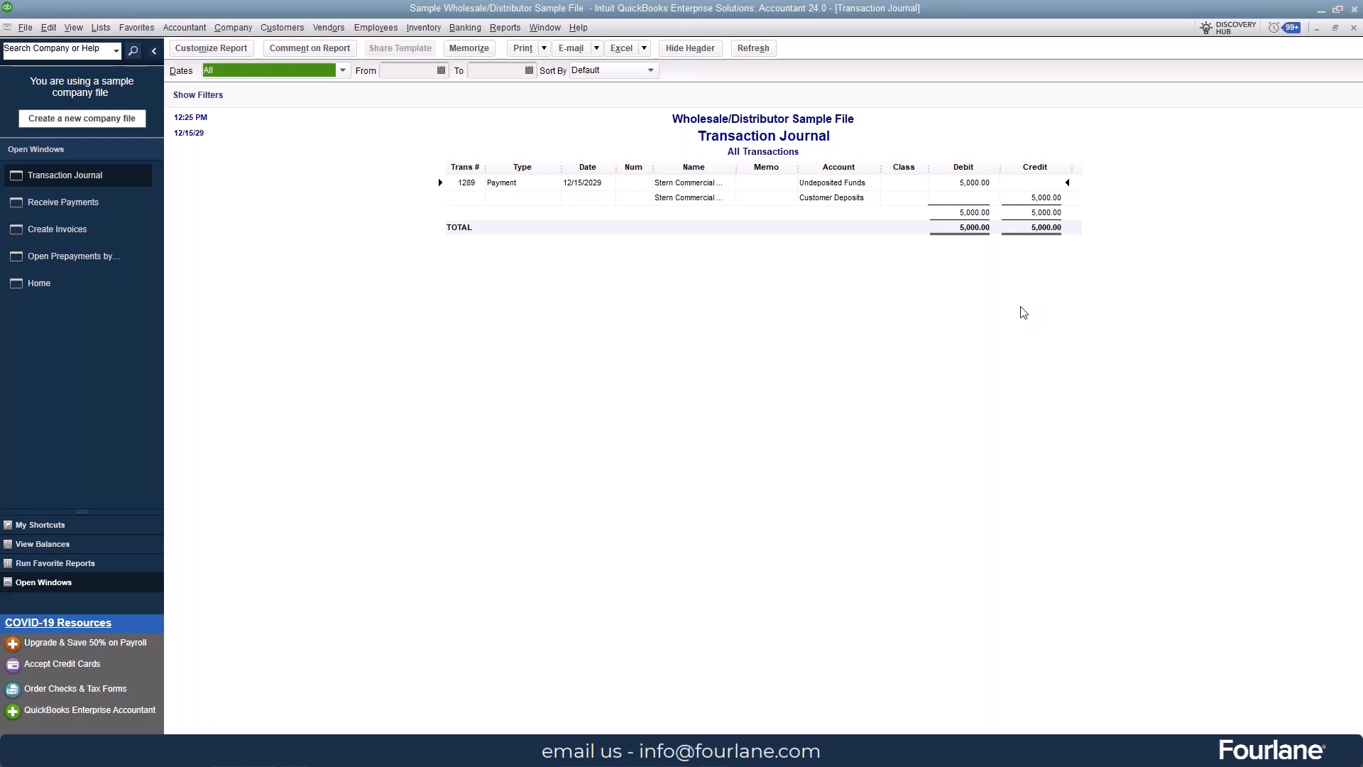
left_click(1354, 27)
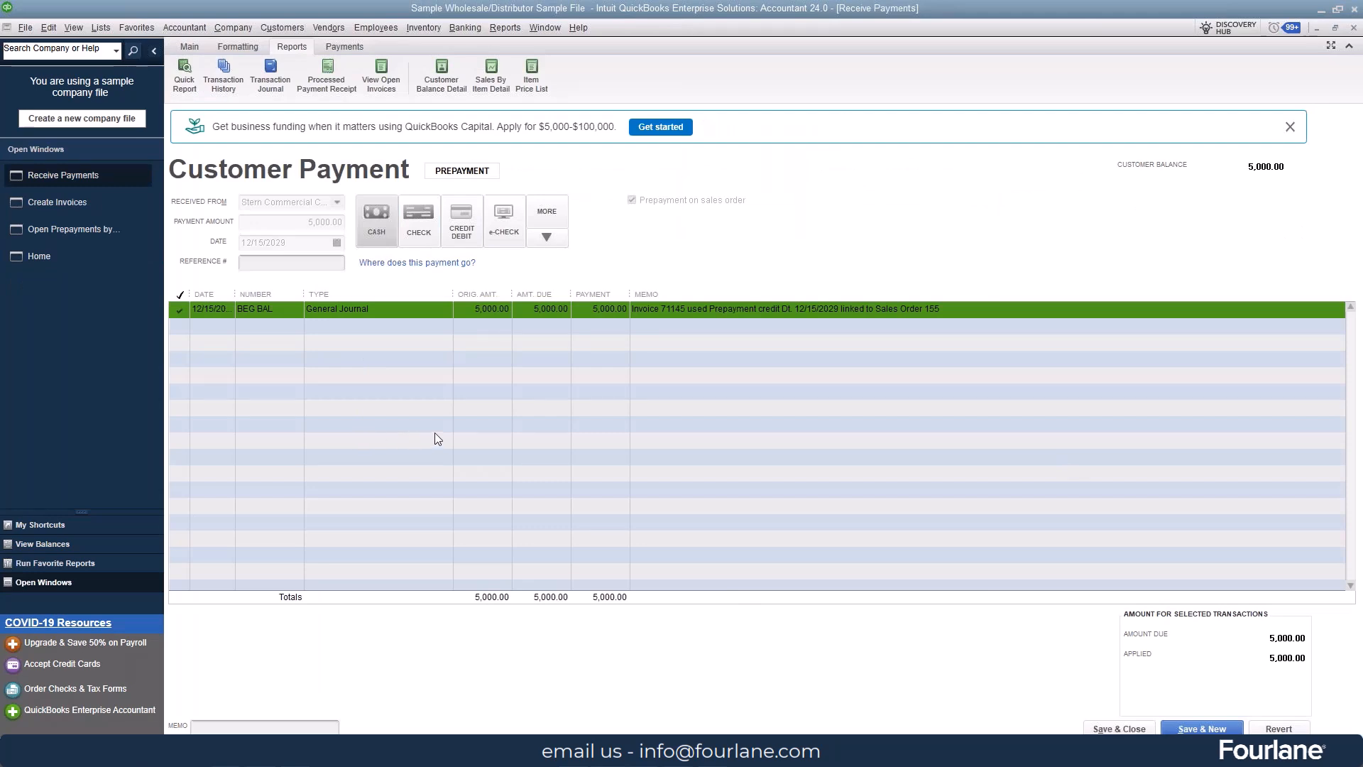
Step: Return to the original Walker Properties invoice 71145 and view its Transaction Journal
left_click(92, 201)
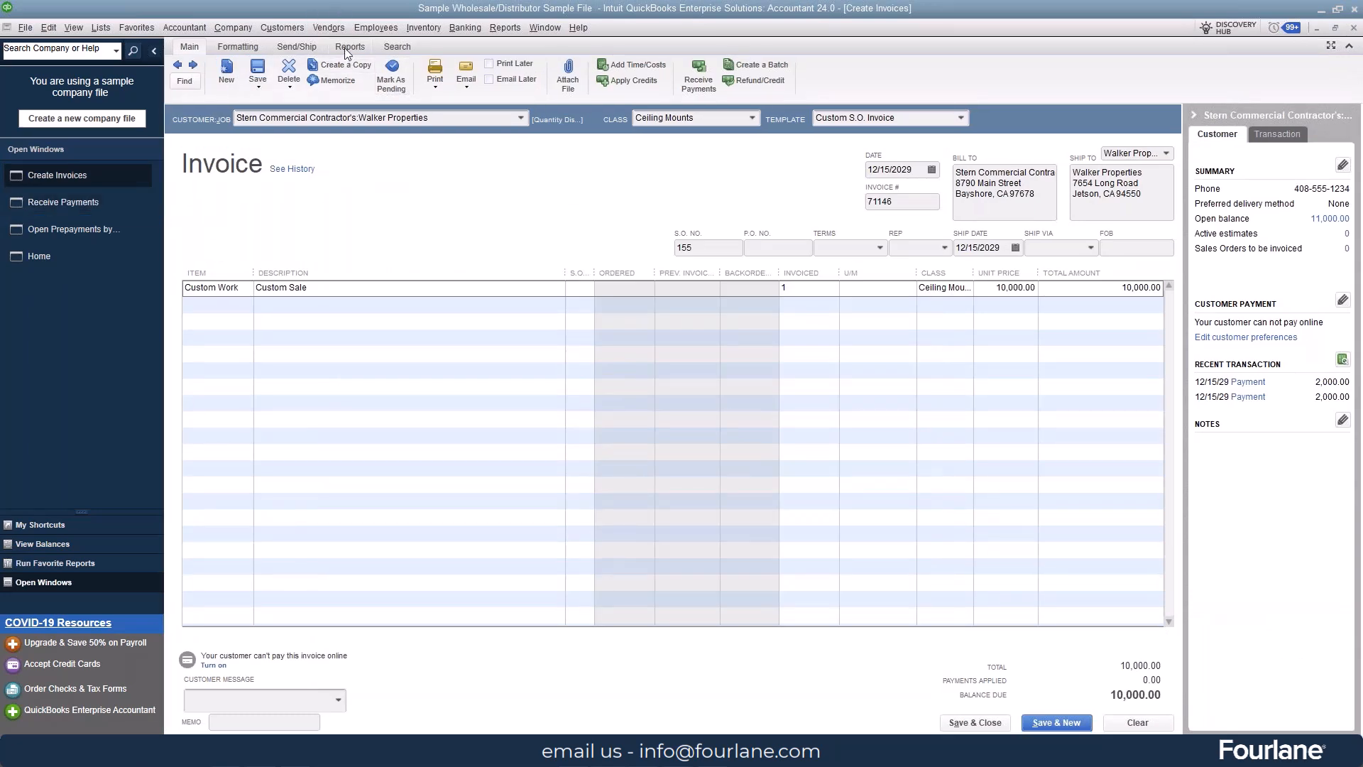
left_click(178, 65)
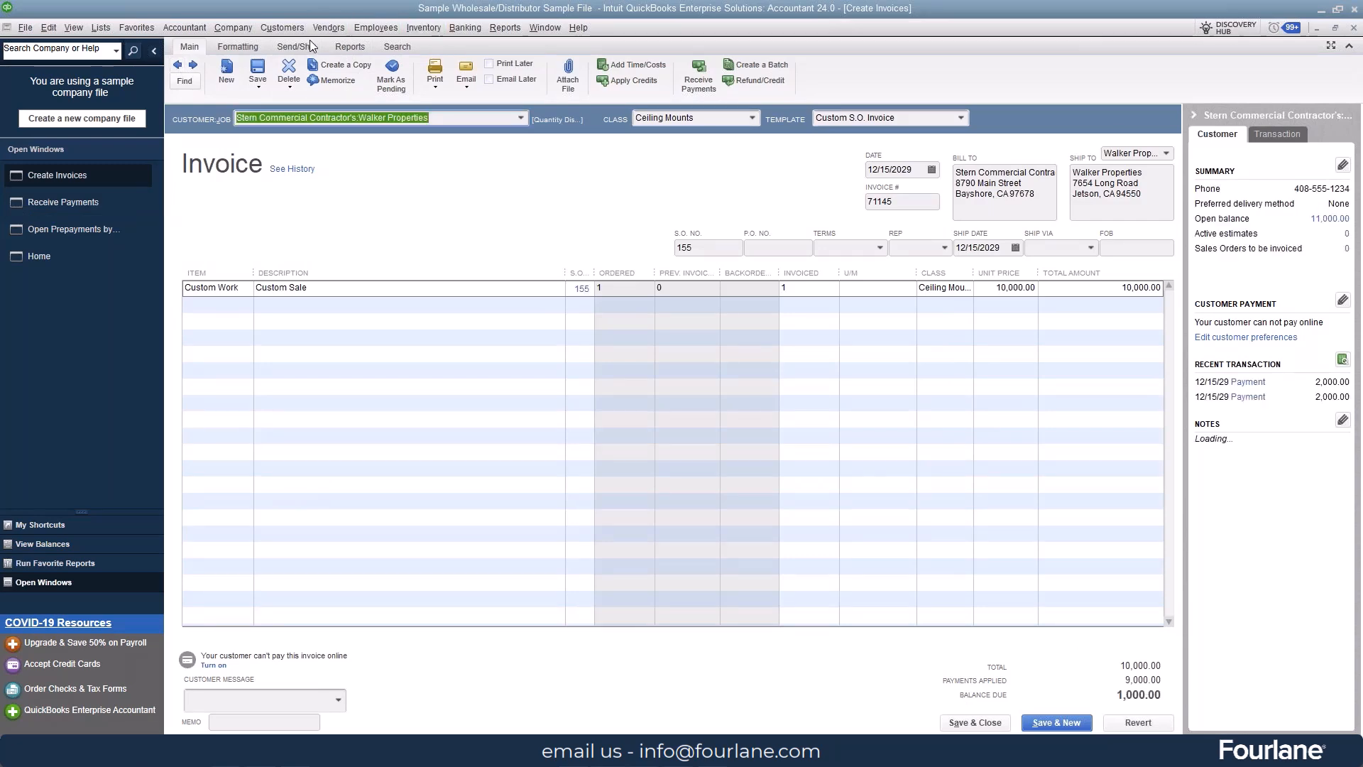
left_click(348, 48)
left_click(268, 80)
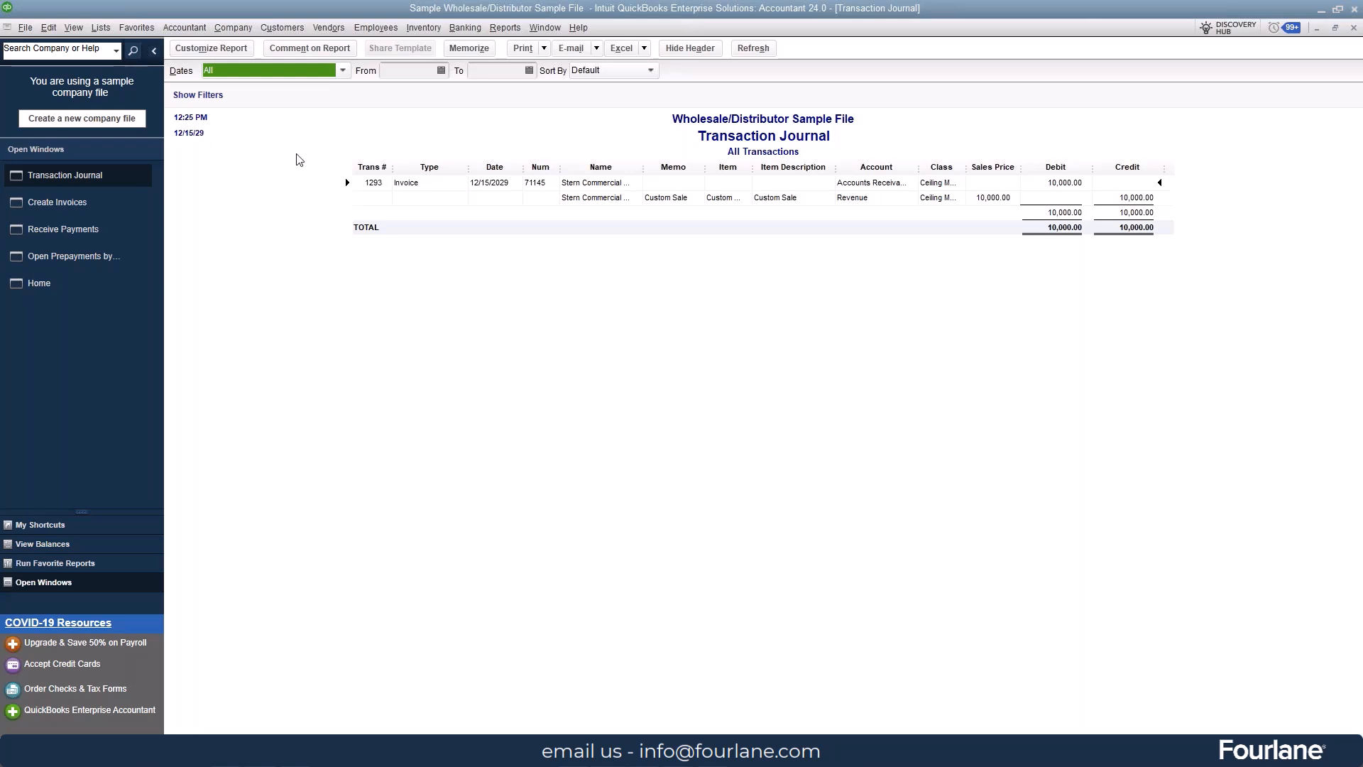
Step: Show inactive accounts in the Chart of Accounts and run a QuickReport on Account for Prepayment Transfer
left_click(101, 28)
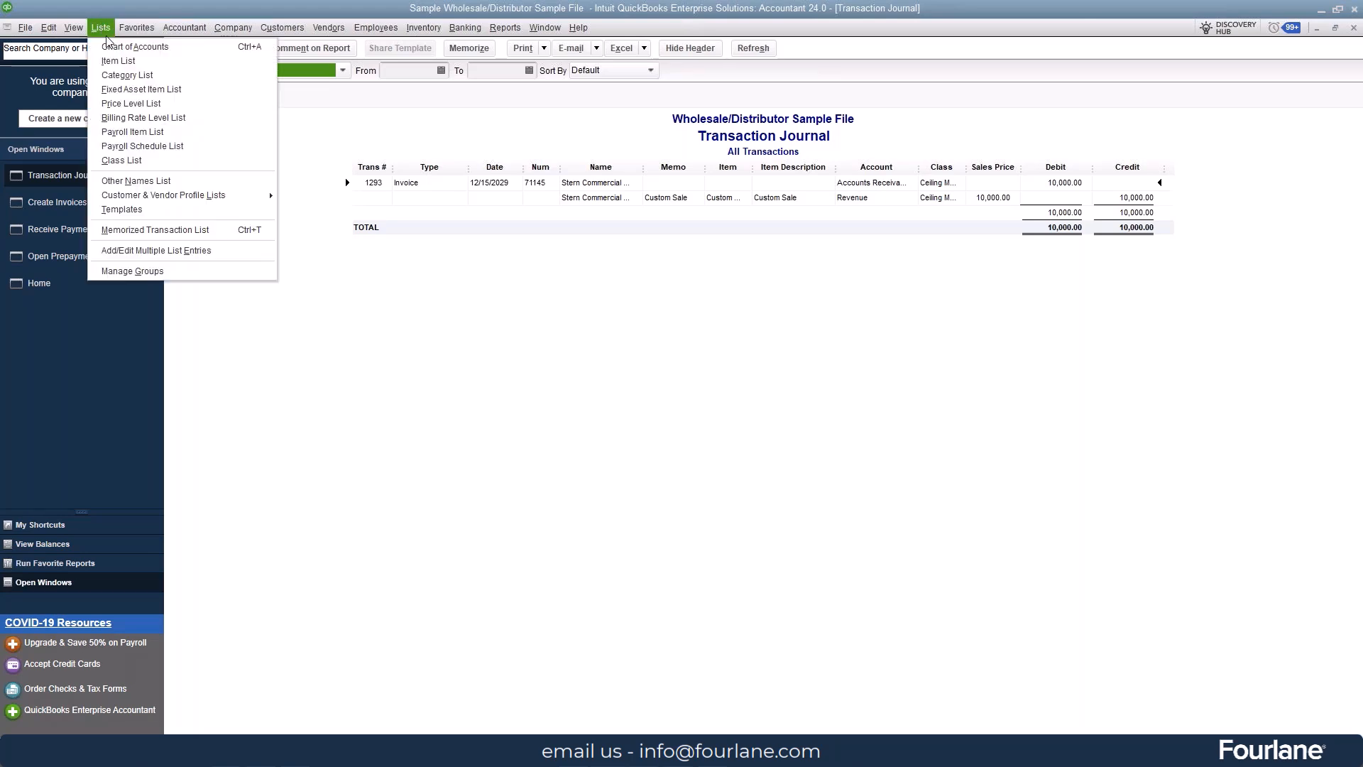
left_click(111, 47)
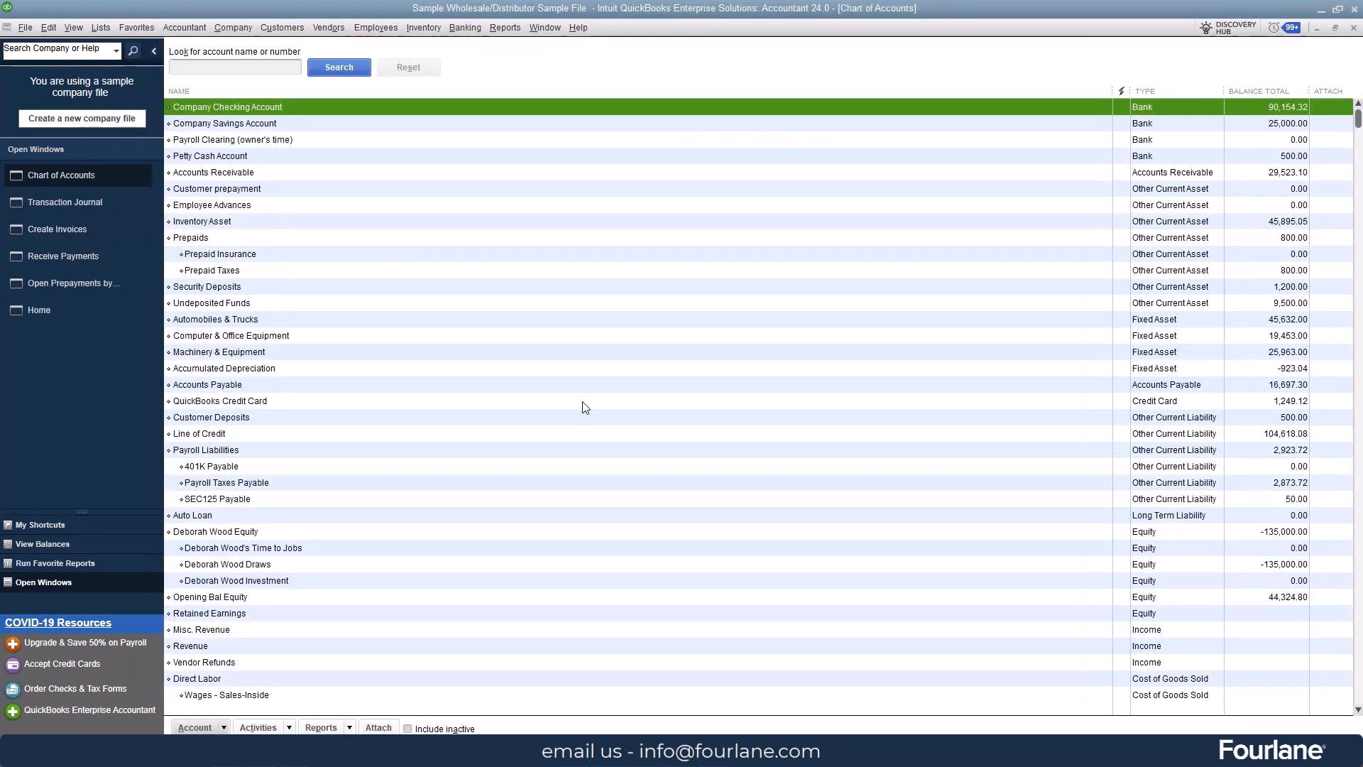
left_click(460, 729)
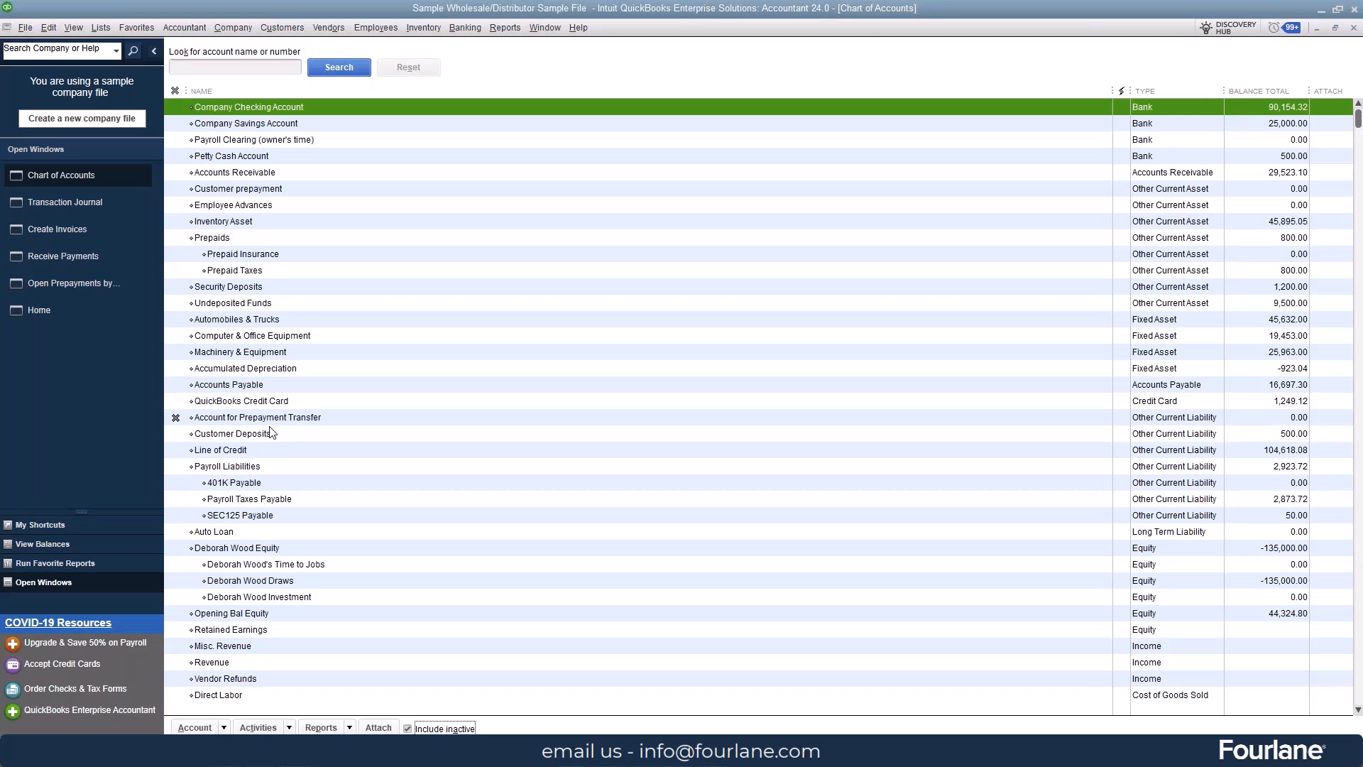
right_click(291, 417)
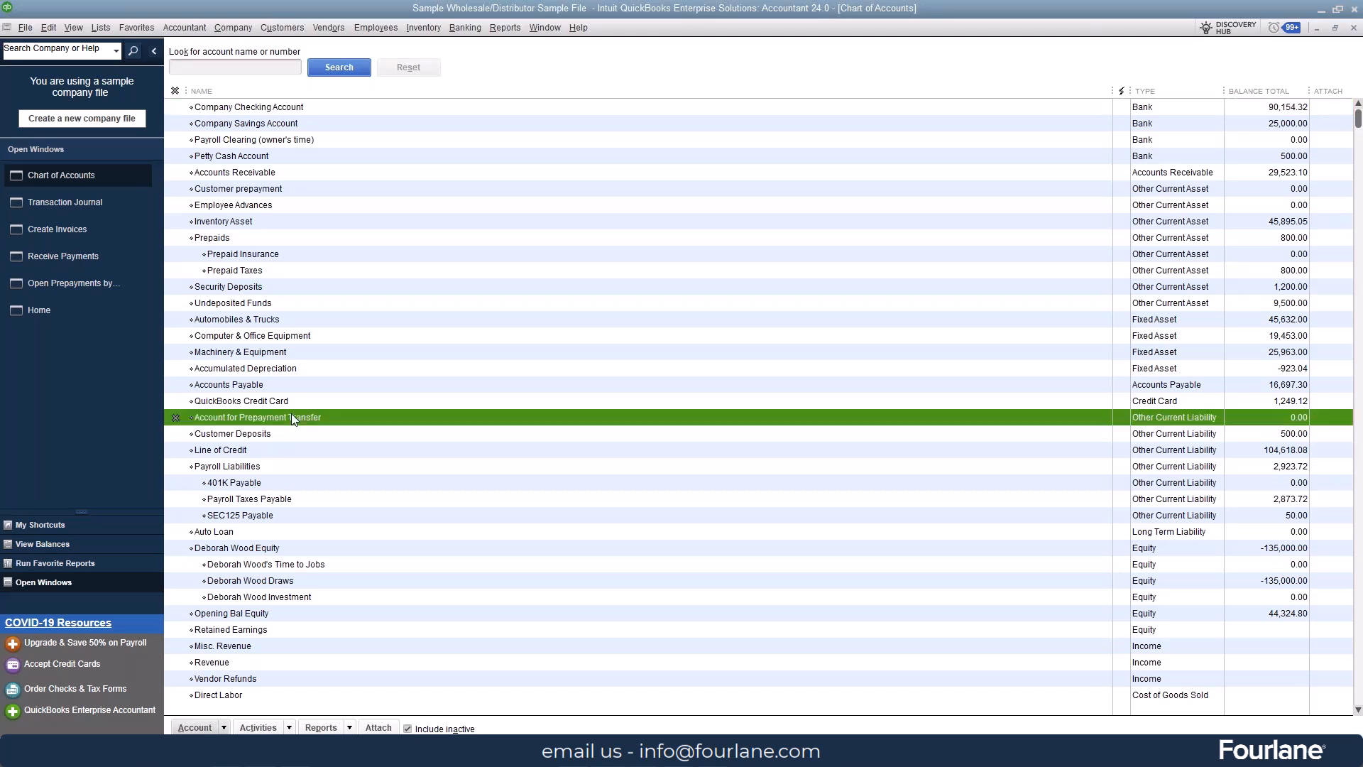
left_click(382, 675)
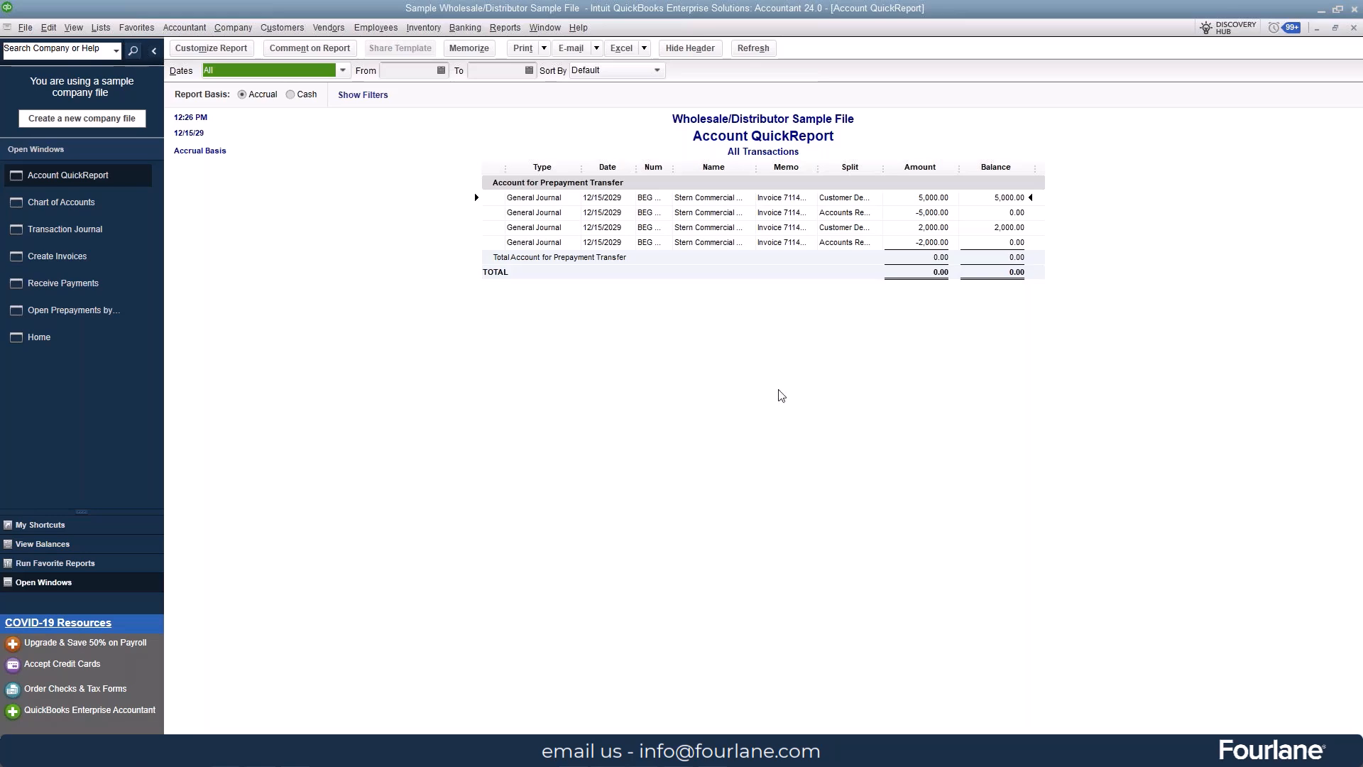
Step: Trace the -5,000.00 entry through the customer register to its general journal entry, inspect it, and return to the QuickReport
double_click(849, 217)
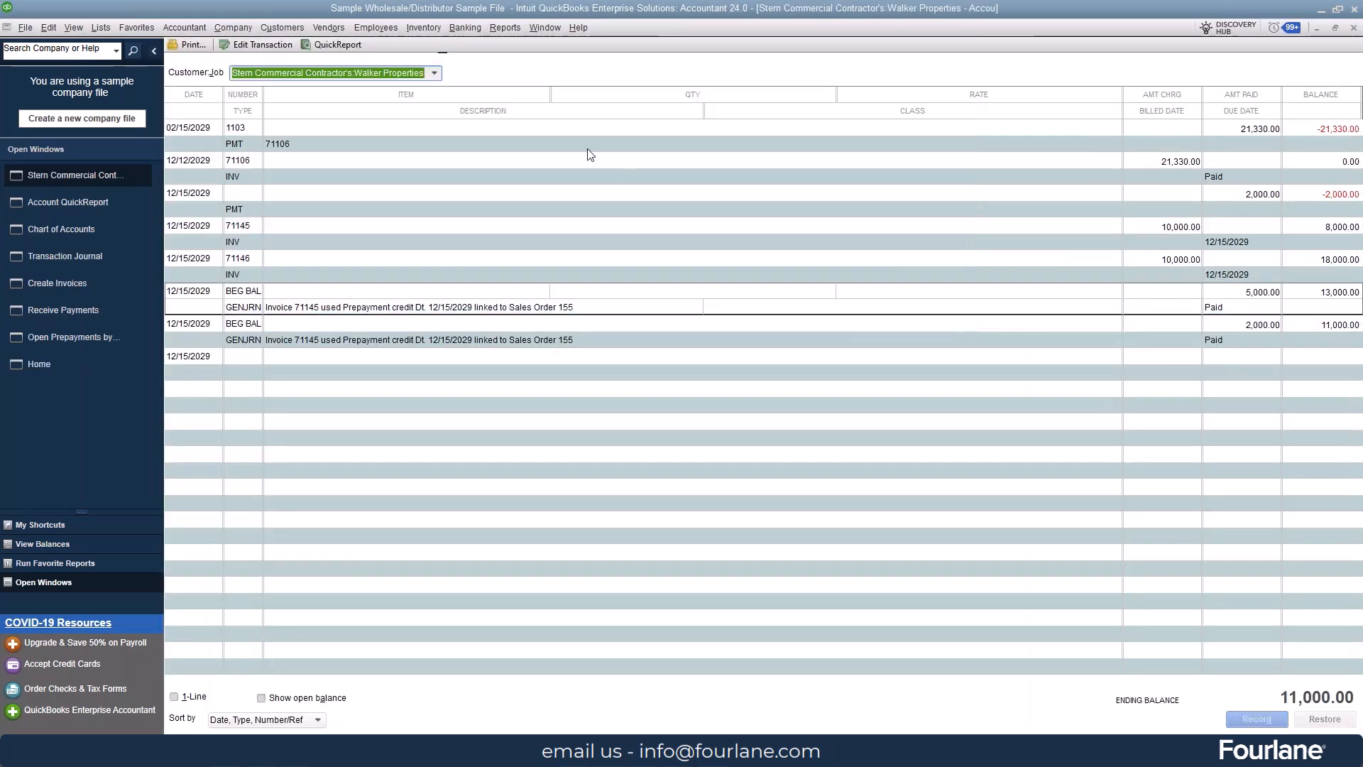
double_click(249, 308)
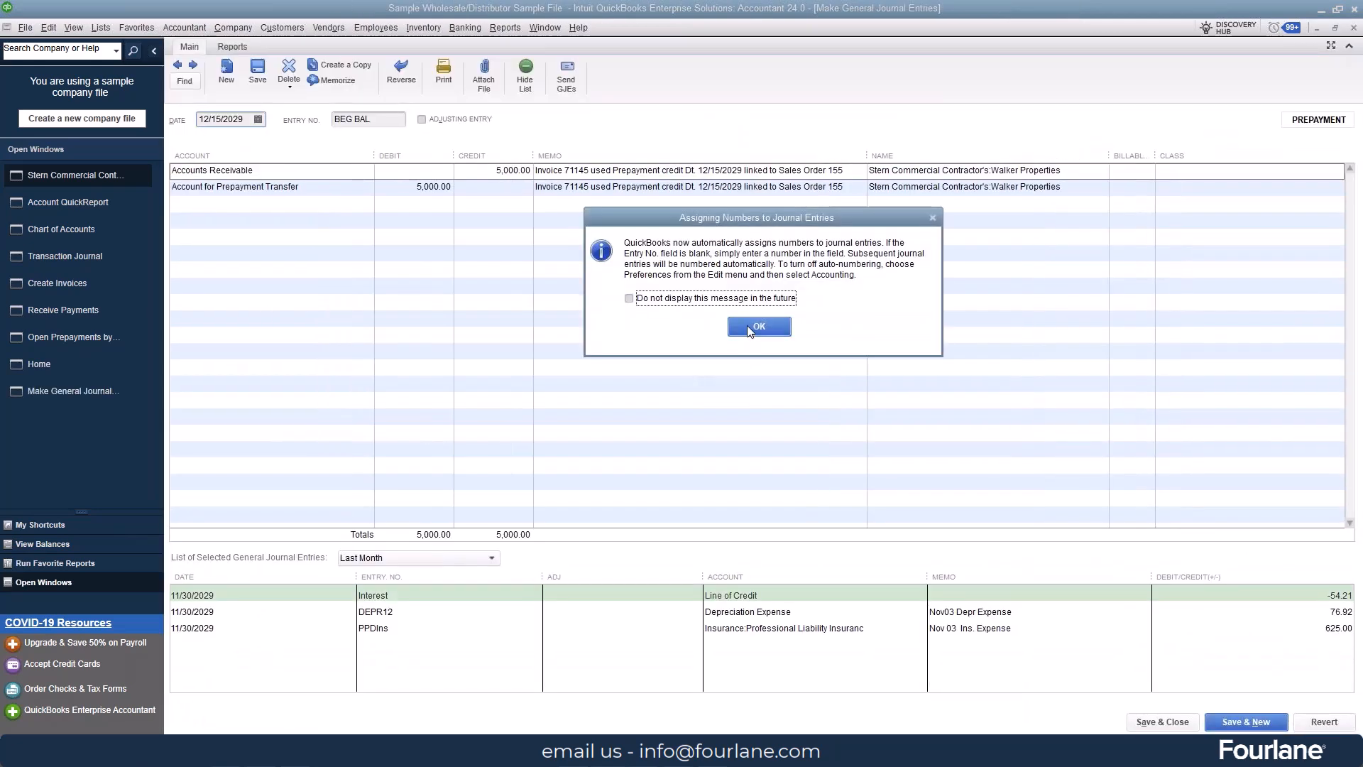
left_click(746, 328)
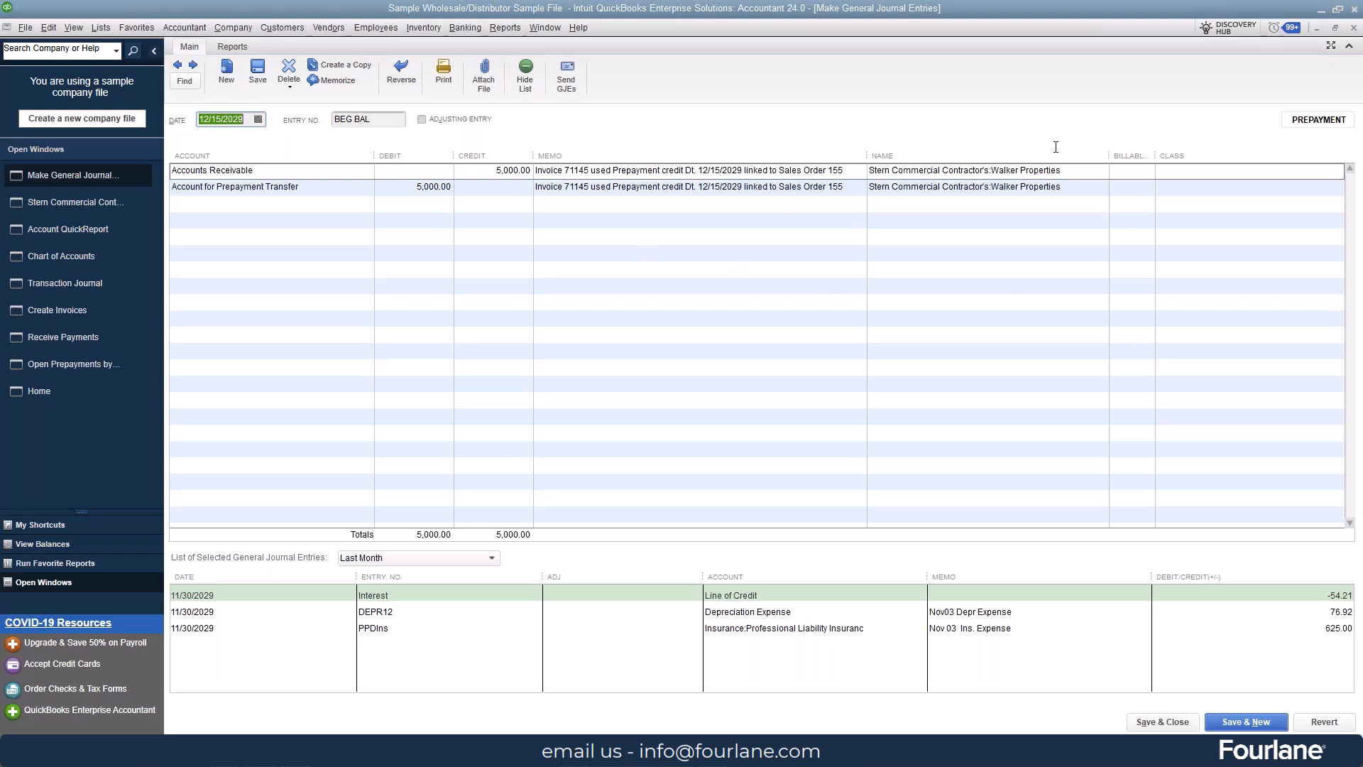
left_click(1358, 27)
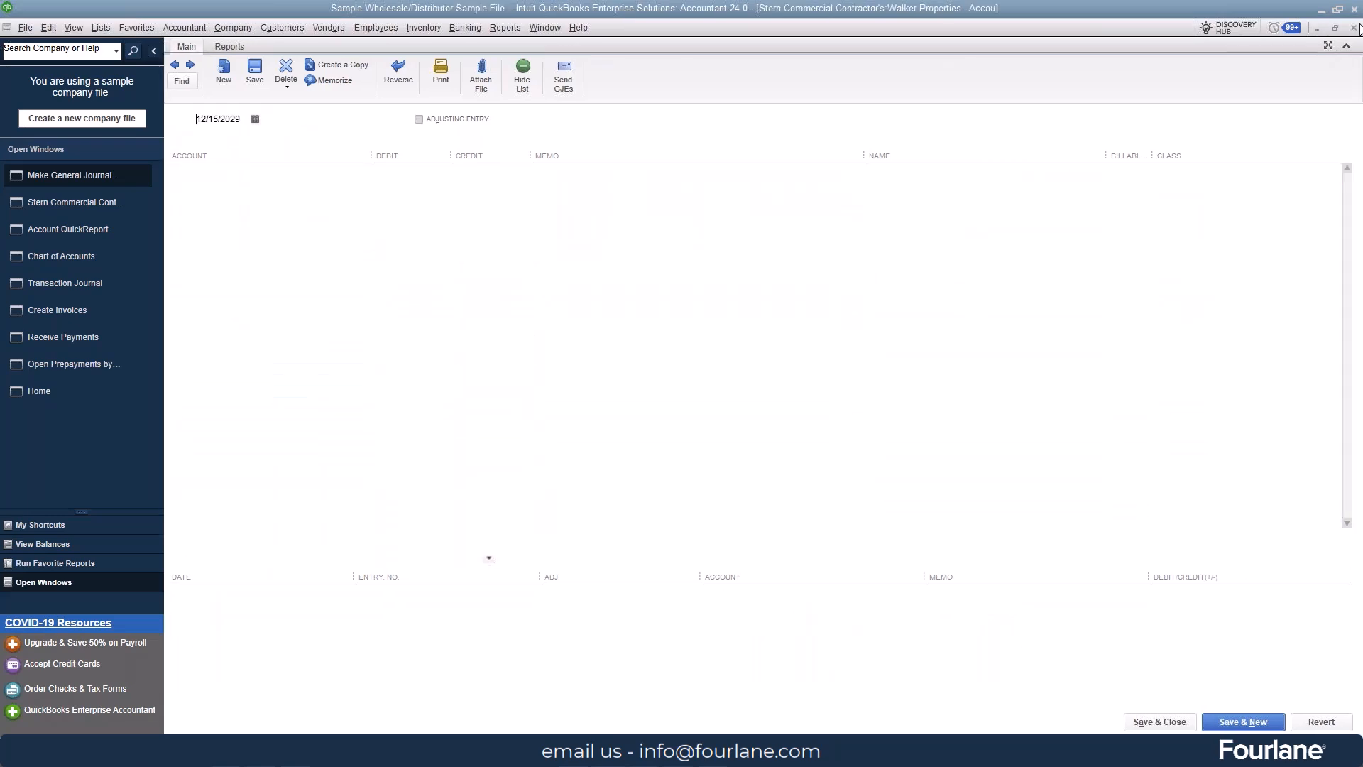
left_click(1356, 27)
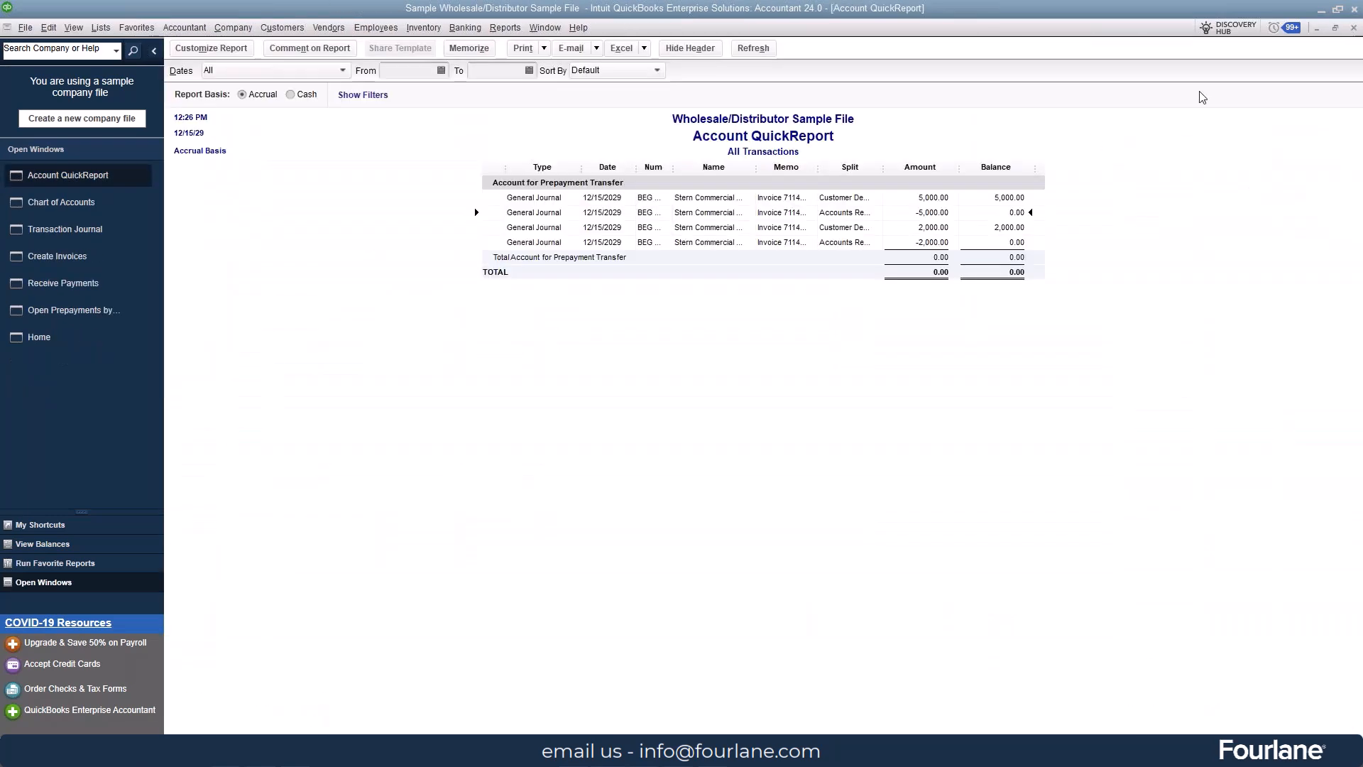
Step: Trace the positive 5,000.00 QuickReport entry through the Customer Deposits register to its general journal entry, inspect it, and return to the QuickReport
double_click(938, 197)
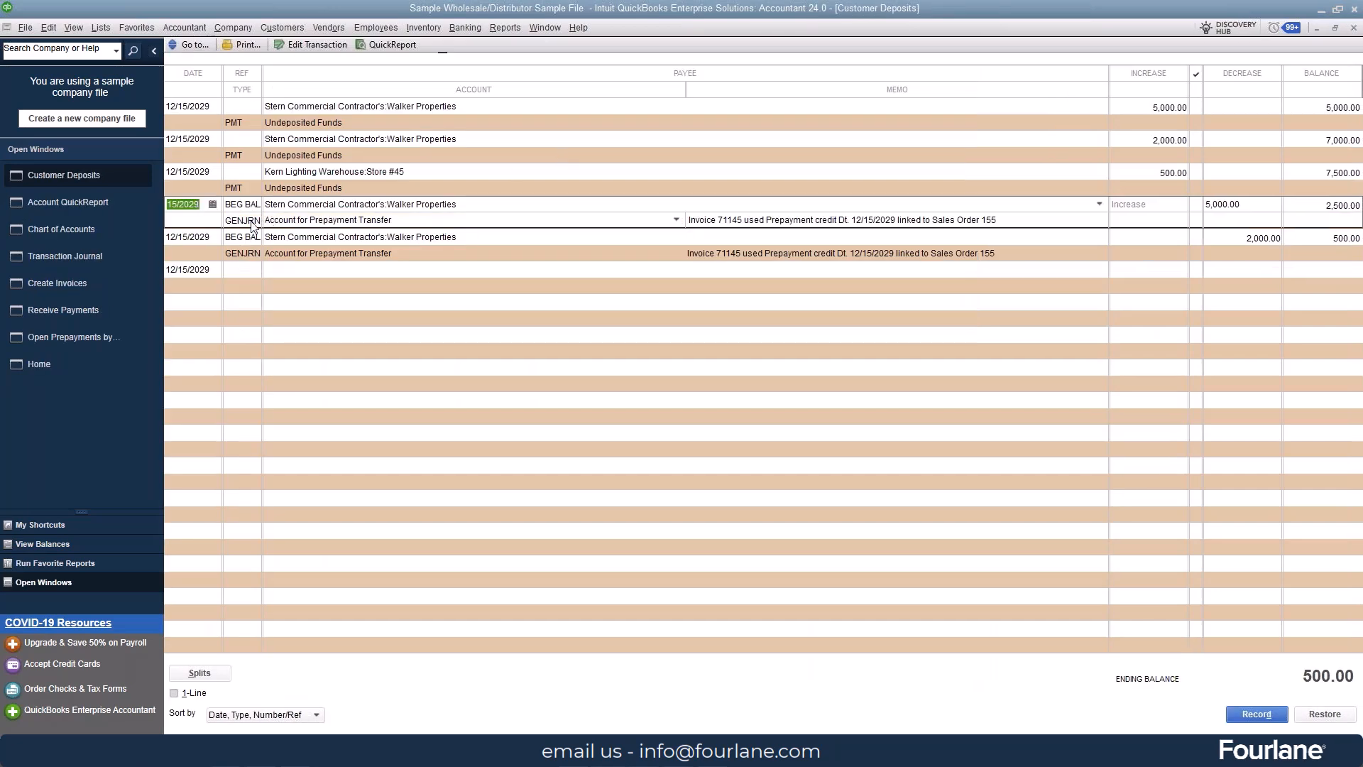
double_click(252, 226)
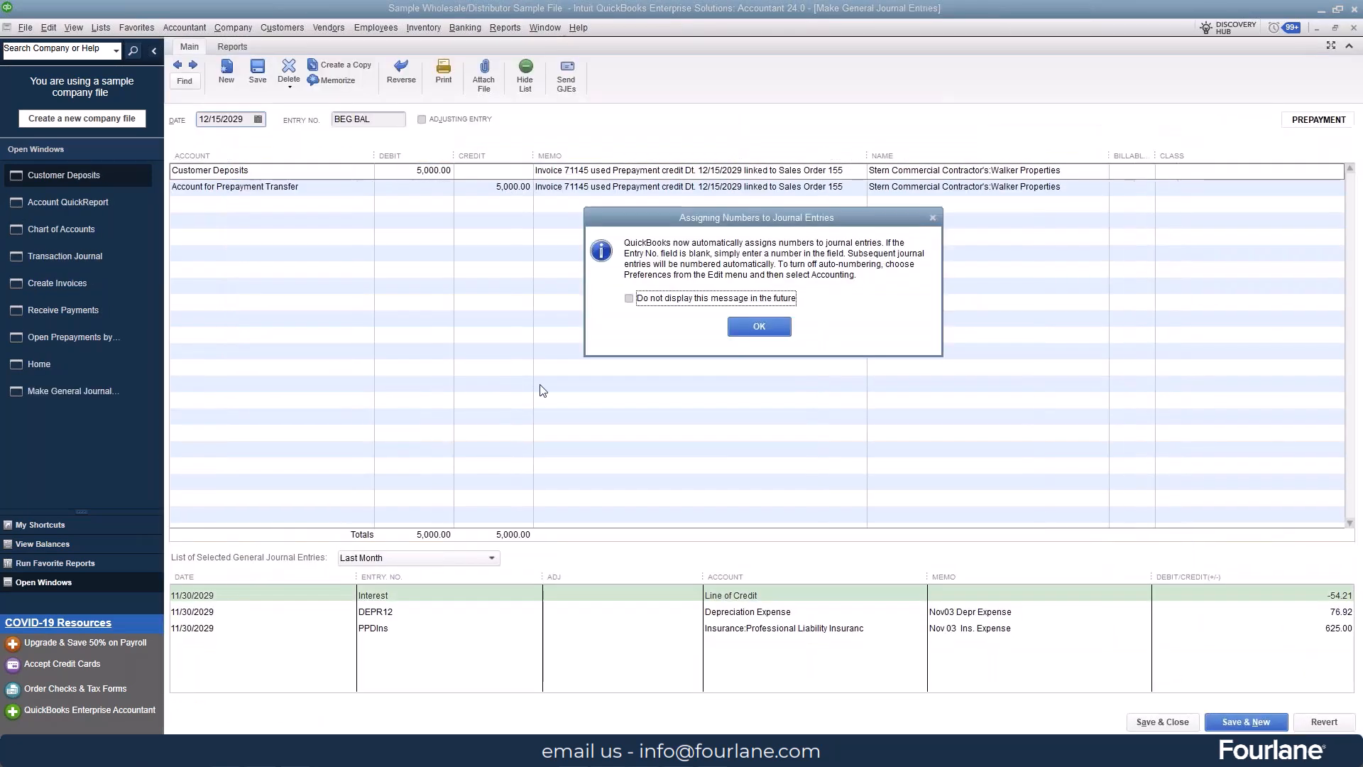
left_click(773, 327)
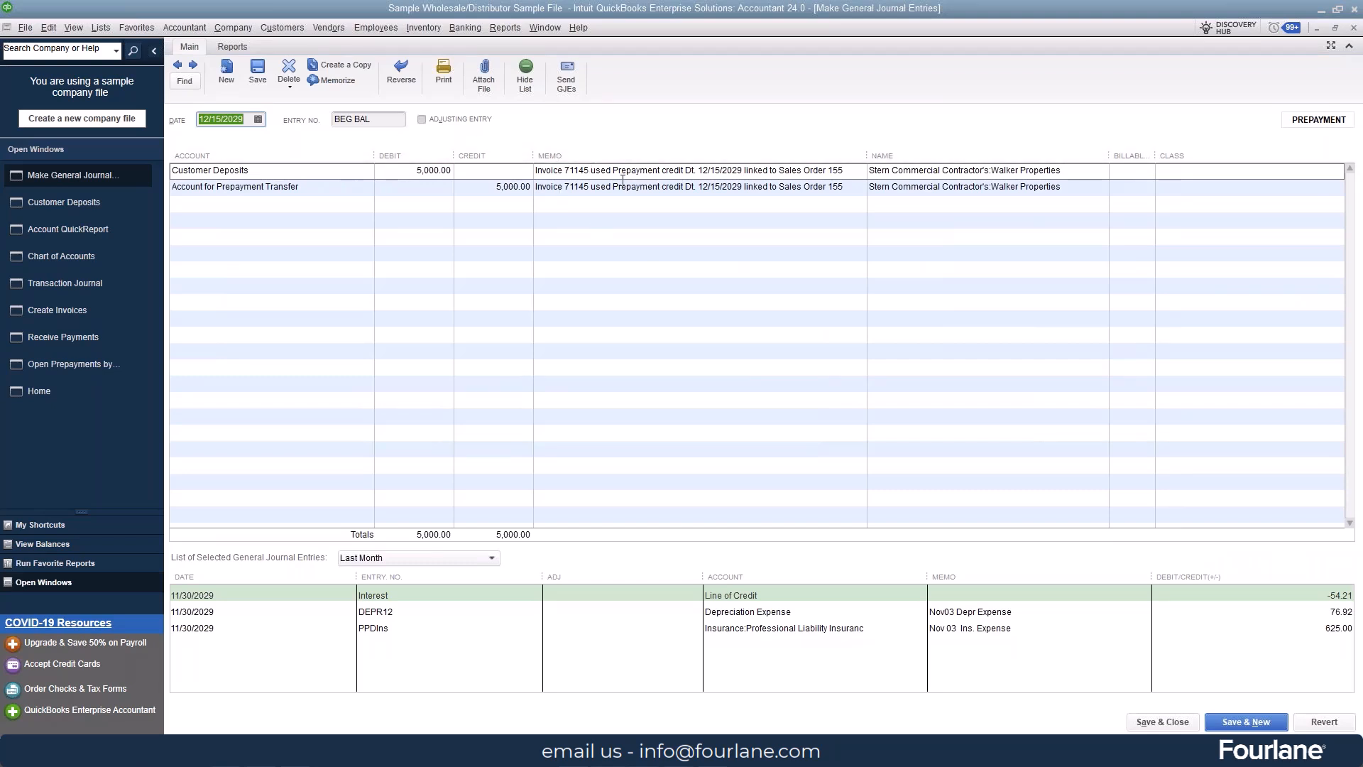
left_click(1353, 29)
left_click(1353, 28)
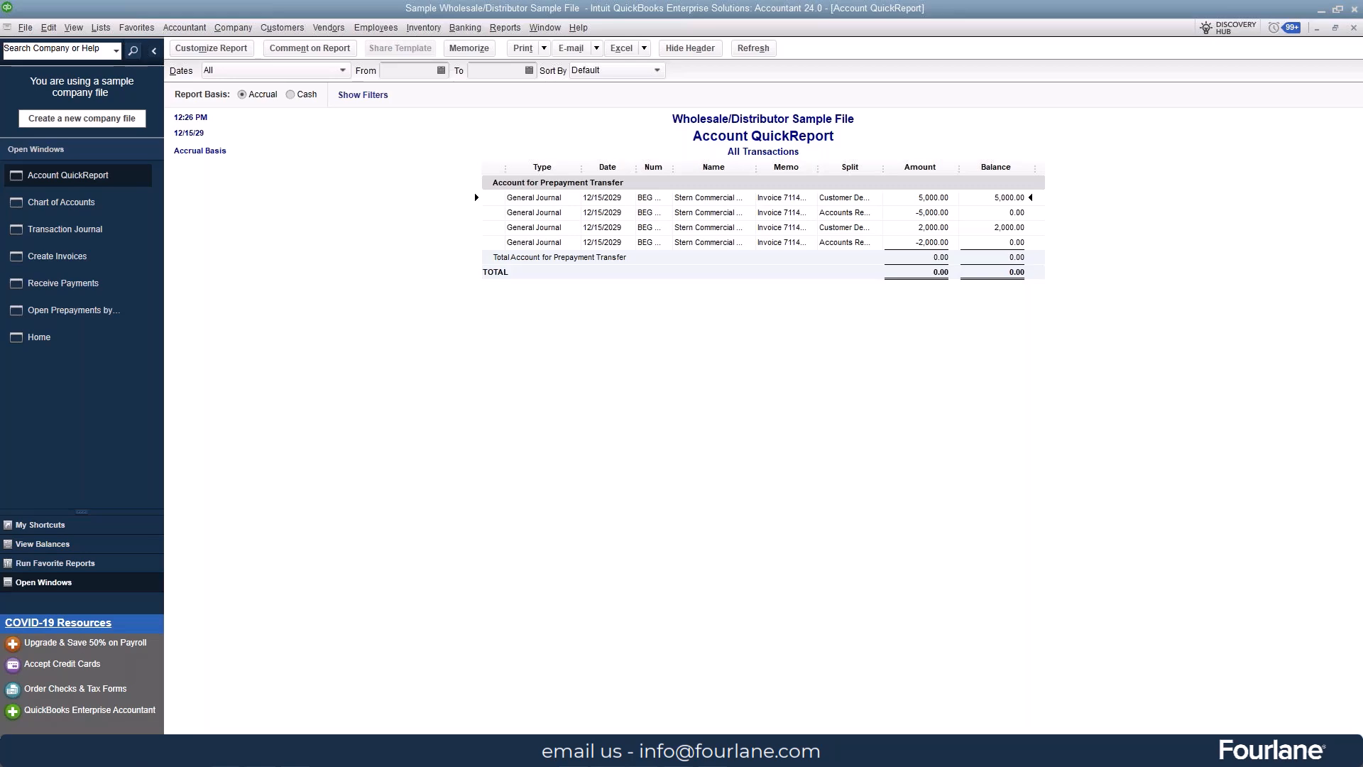
Step: Begin reconciling the Customer prepayment account with statement date 12/31/2029 and an ending balance of 0.00
left_click(54, 342)
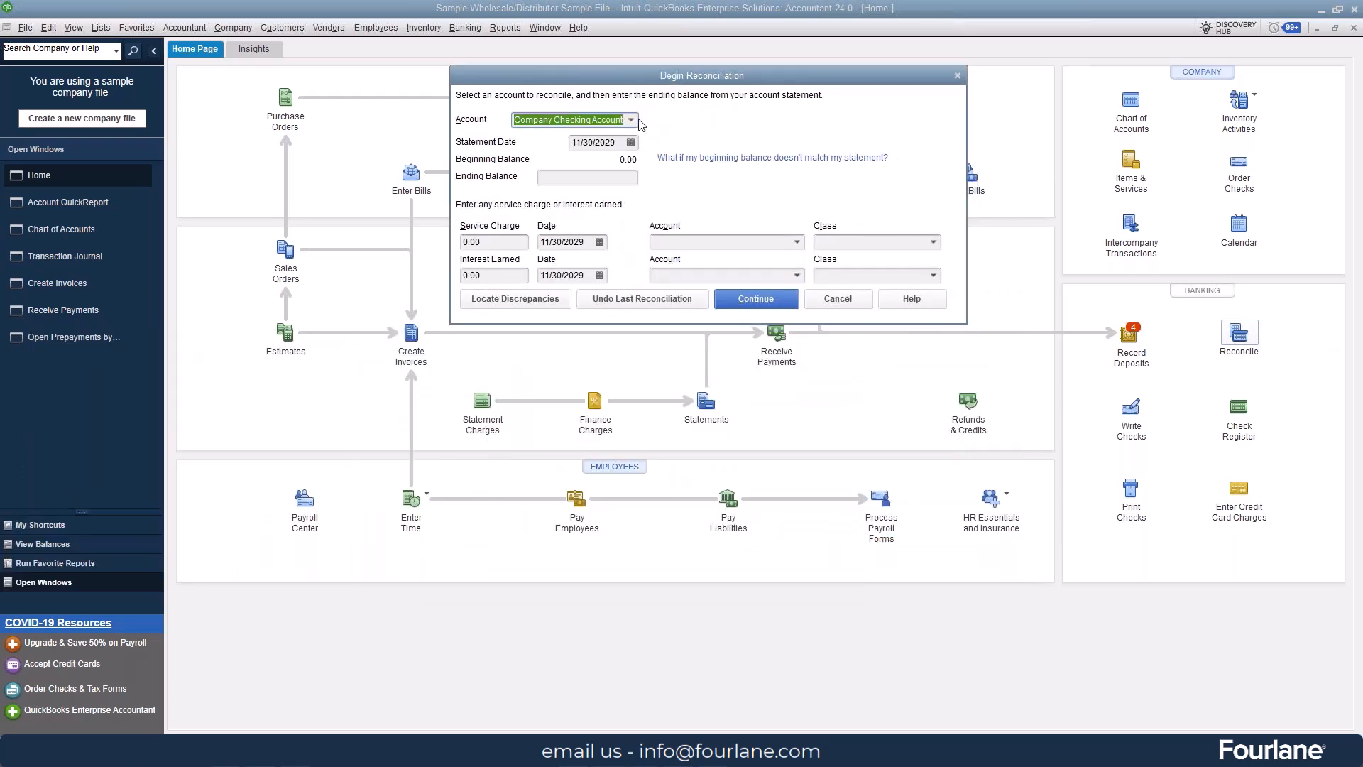
left_click(631, 120)
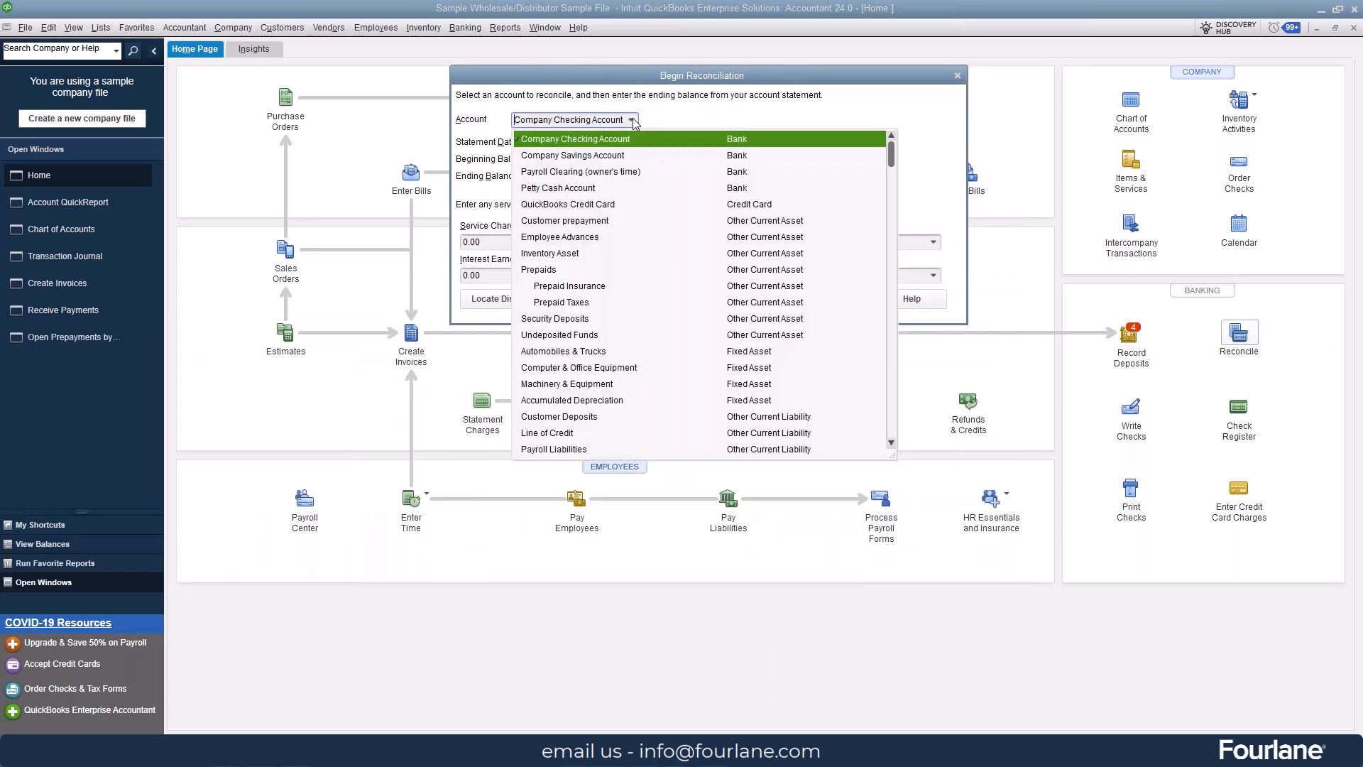
left_click(607, 222)
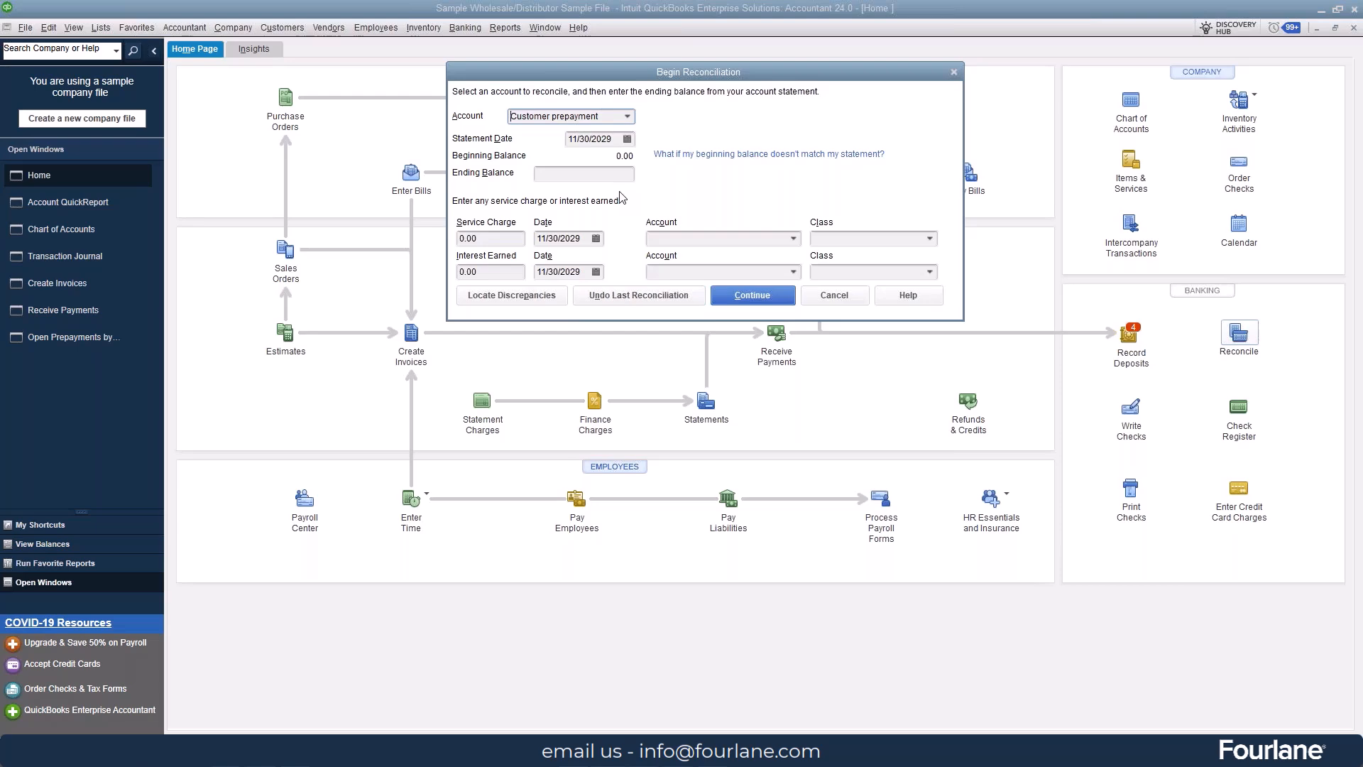
left_click(626, 138)
left_click(683, 163)
left_click(601, 285)
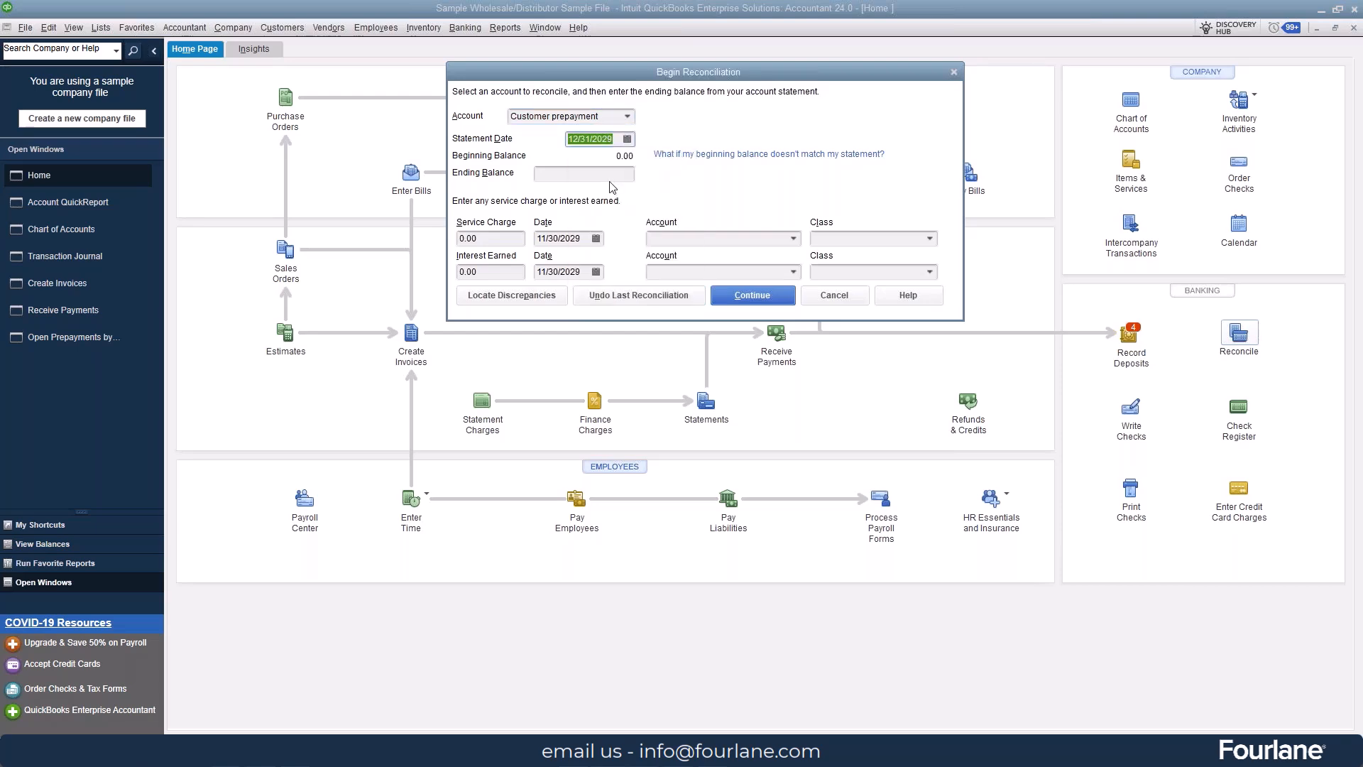
left_click(609, 179)
left_click(737, 297)
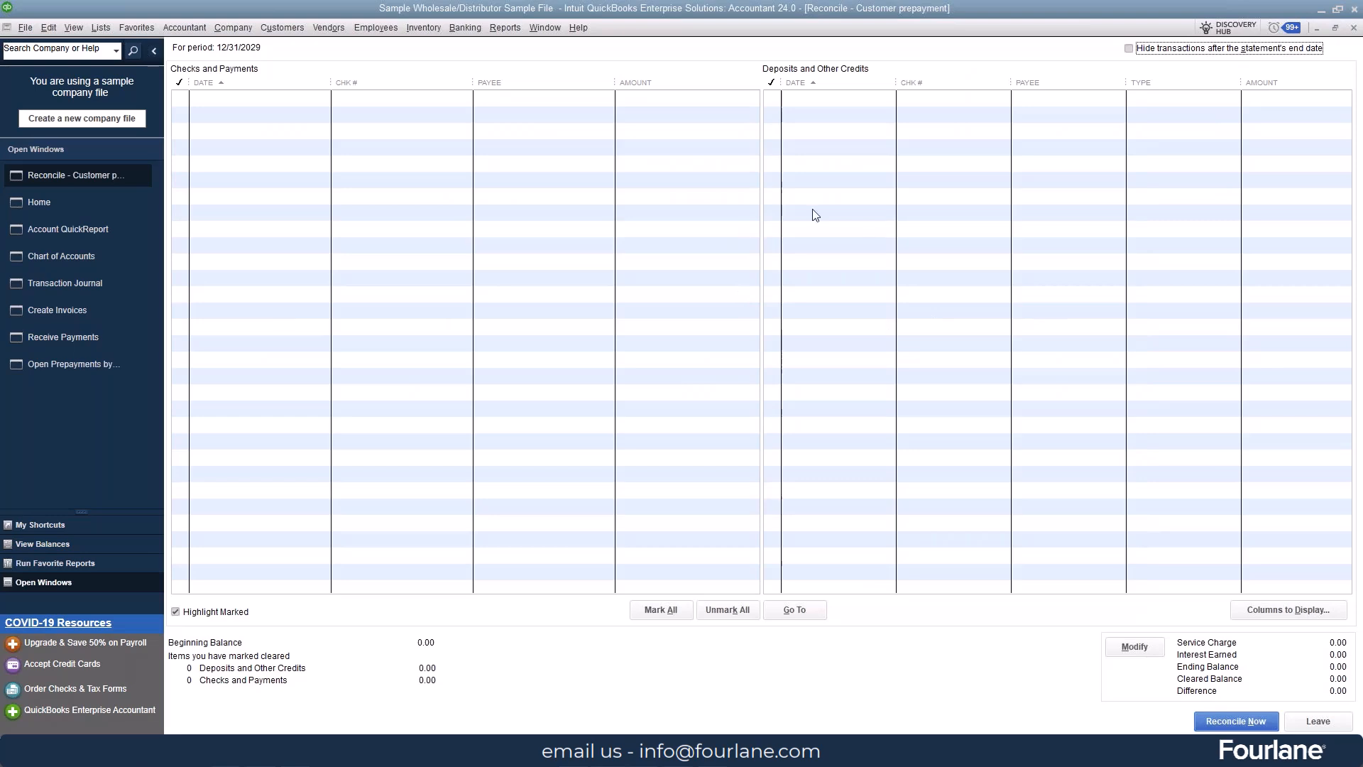
Step: Look at the Walker Properties invoice, check the Customer prepayment reconciliation settings without changing them, and look at the received payments
left_click(74, 308)
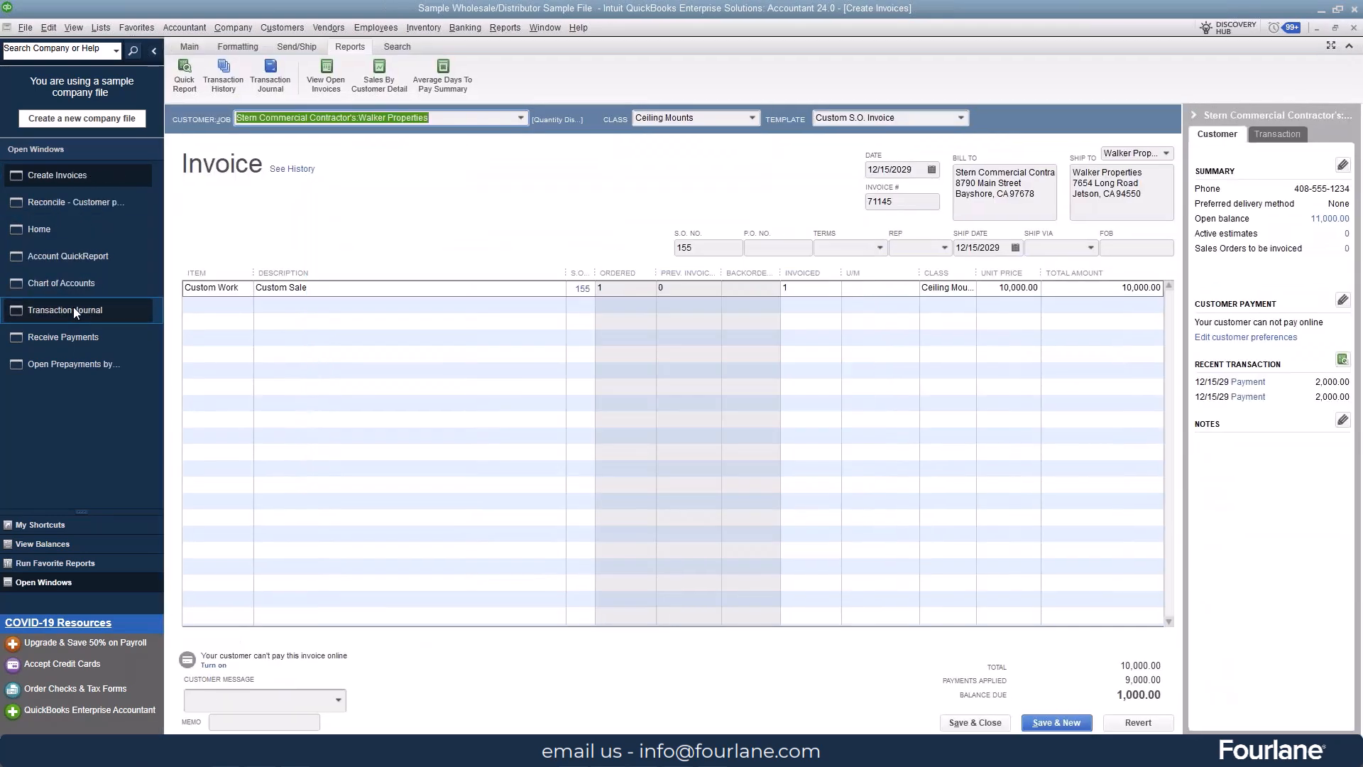
left_click(75, 201)
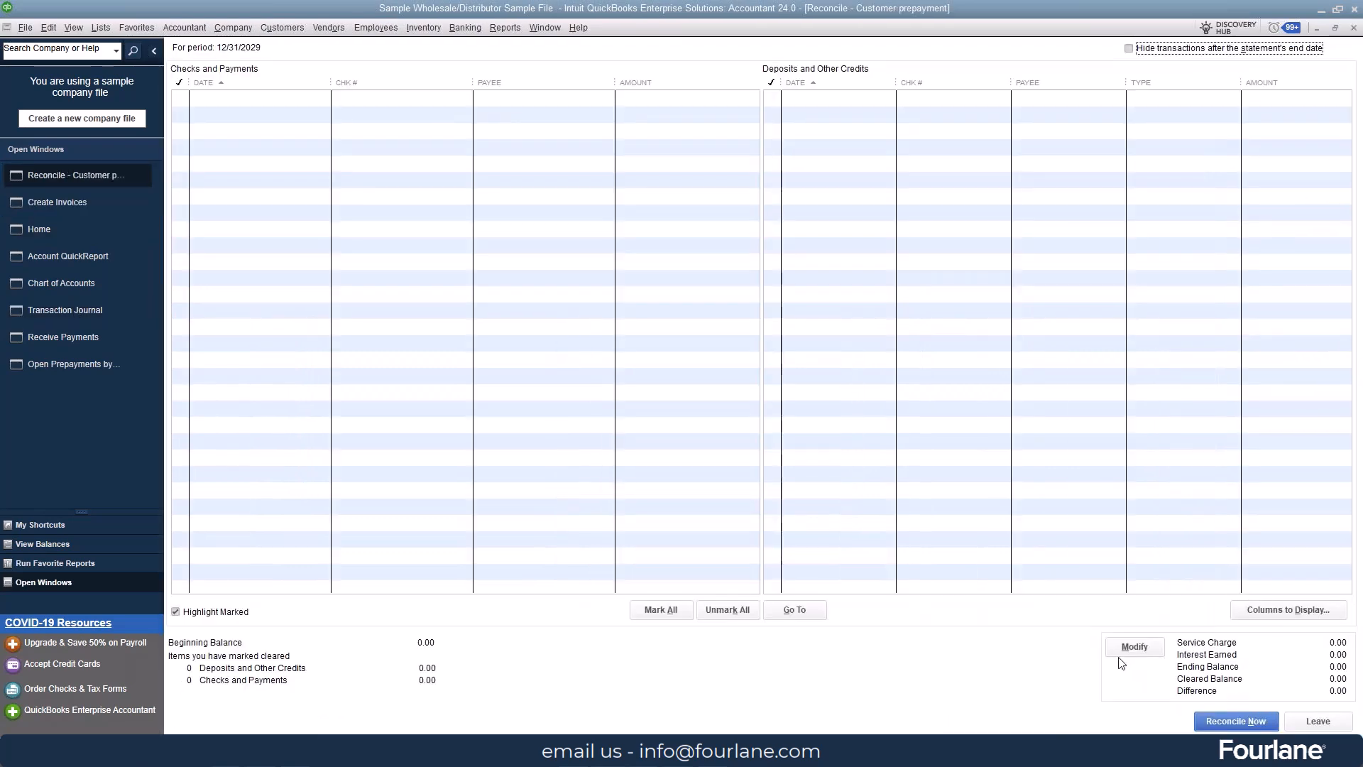
left_click(1121, 651)
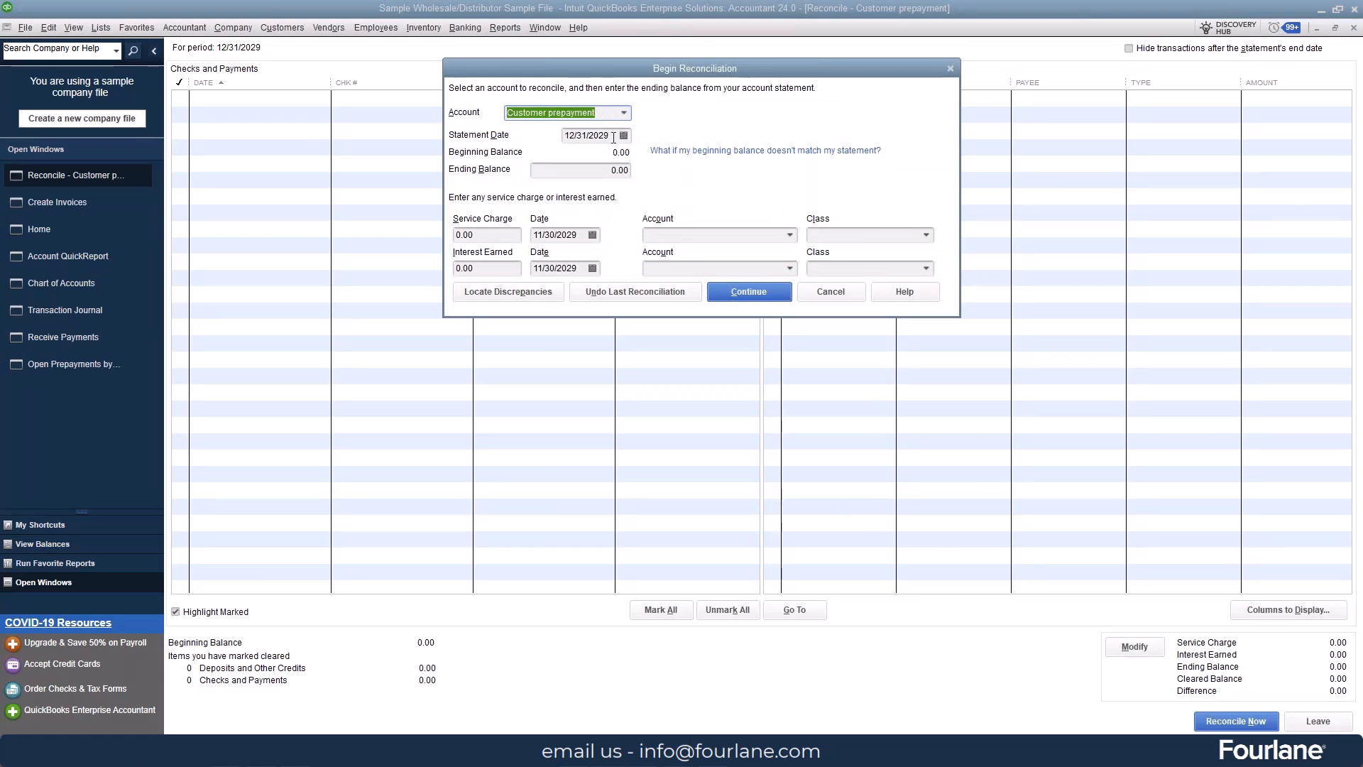
left_click(827, 297)
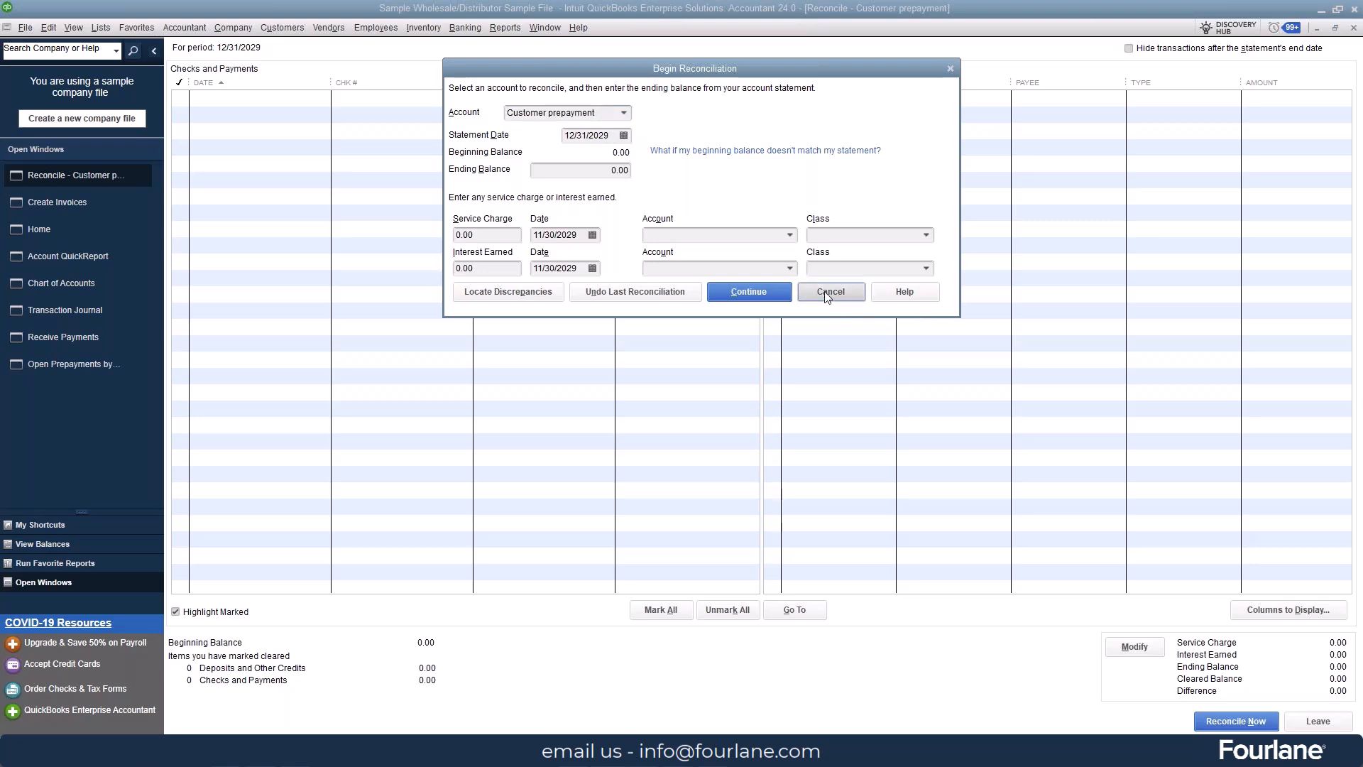
left_click(57, 342)
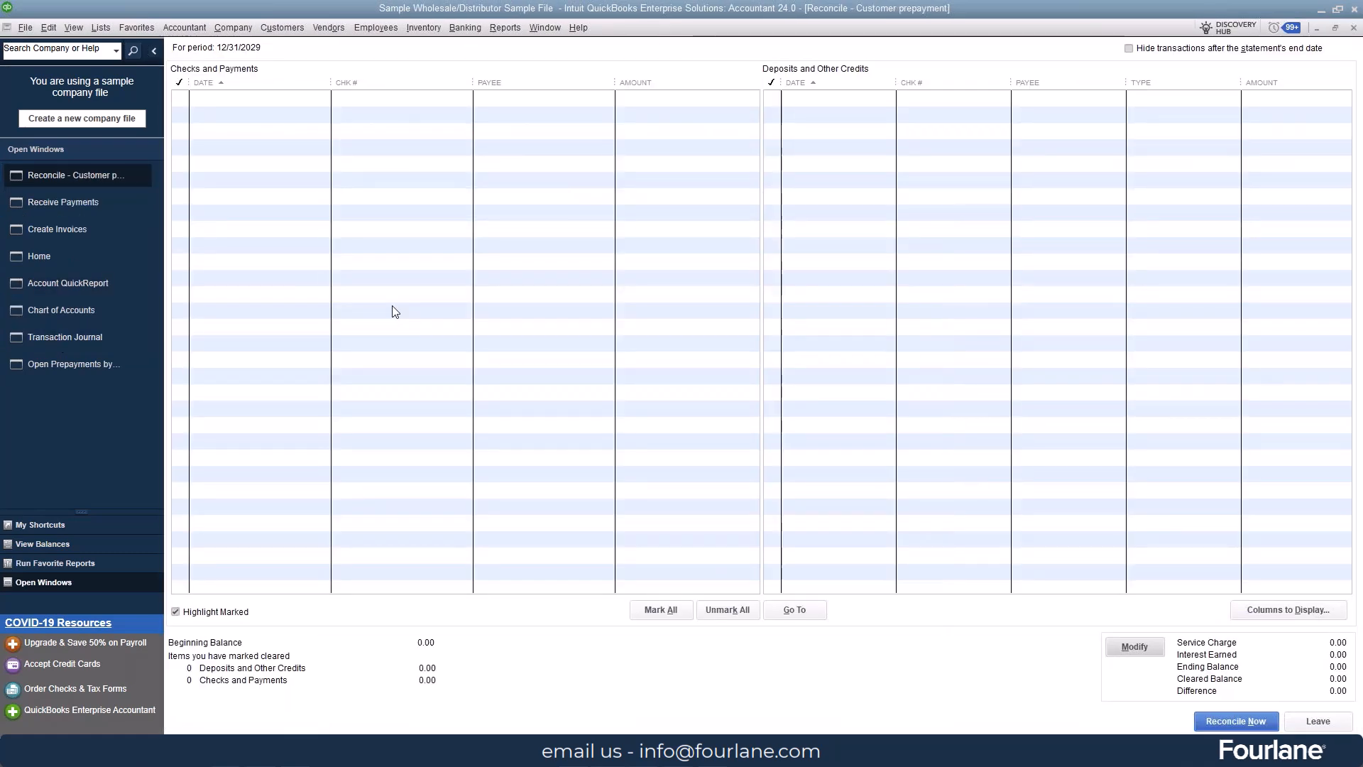
Step: Switch the reconciliation to the Customer Deposits account with statement date 12/31/2029 and ending balance 0
left_click(1135, 646)
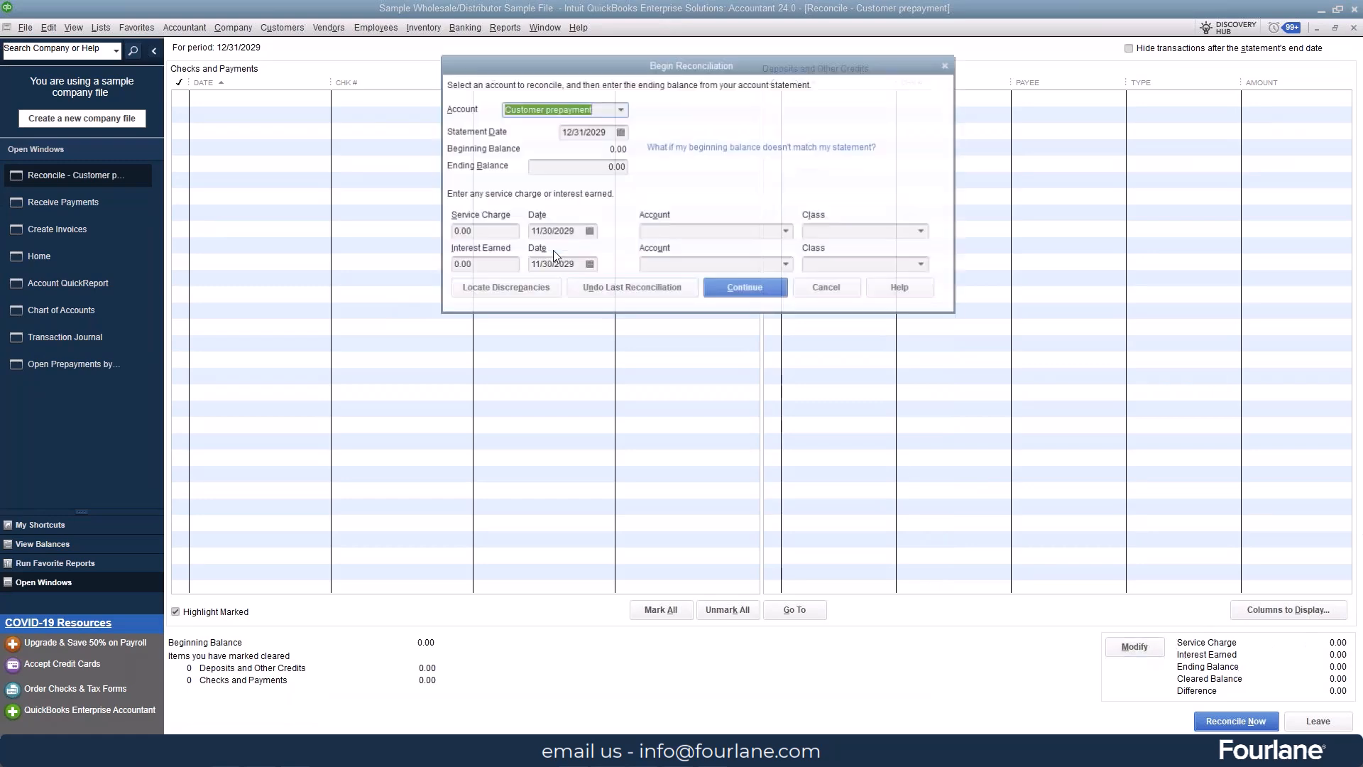
left_click(621, 110)
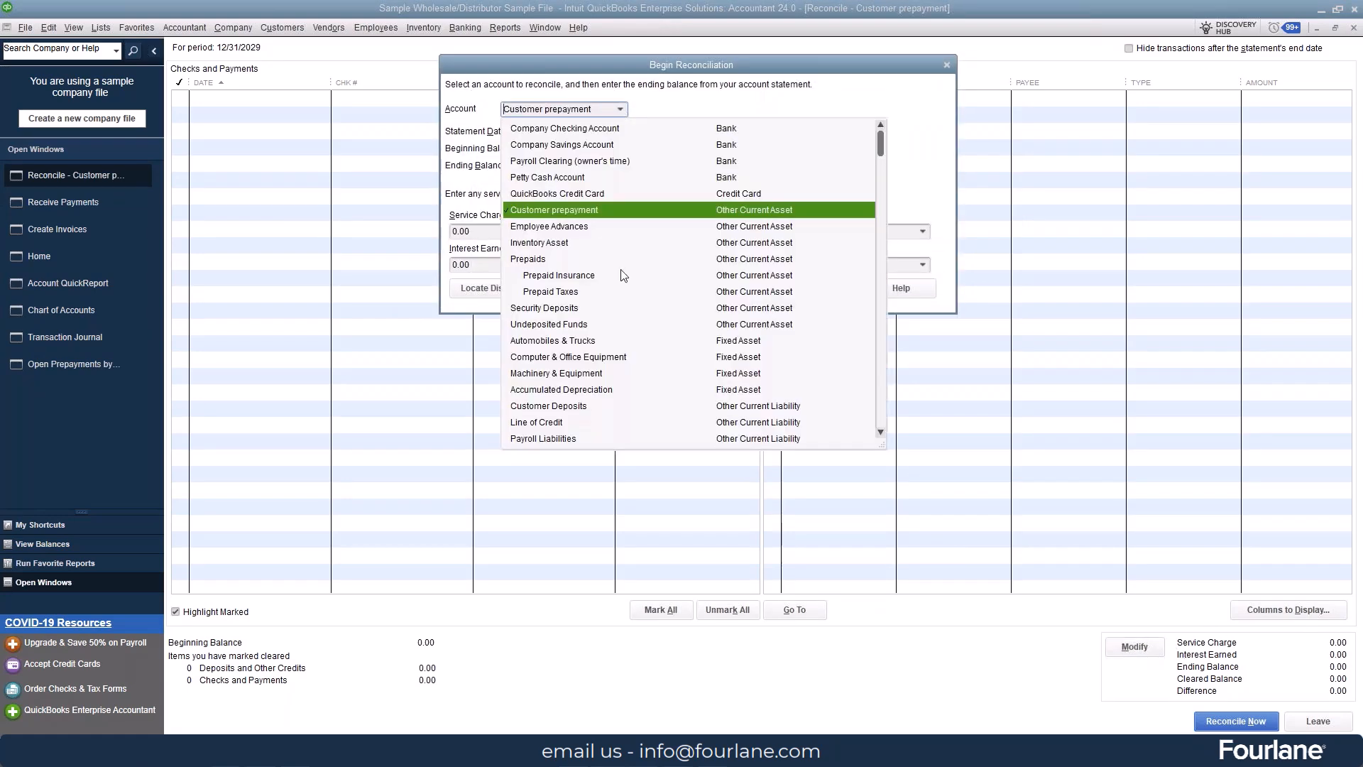
scroll(625, 275, "down", 2)
left_click(556, 309)
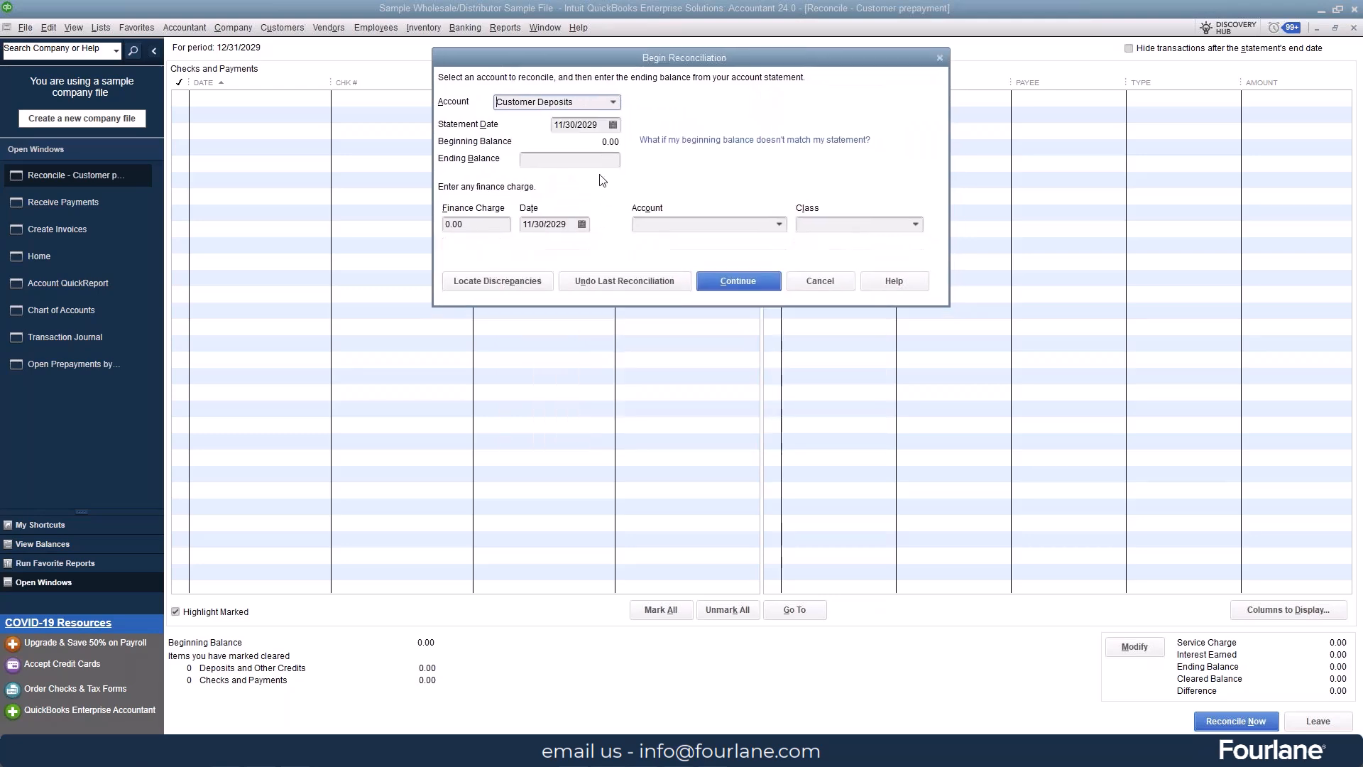
left_click(613, 125)
left_click(668, 149)
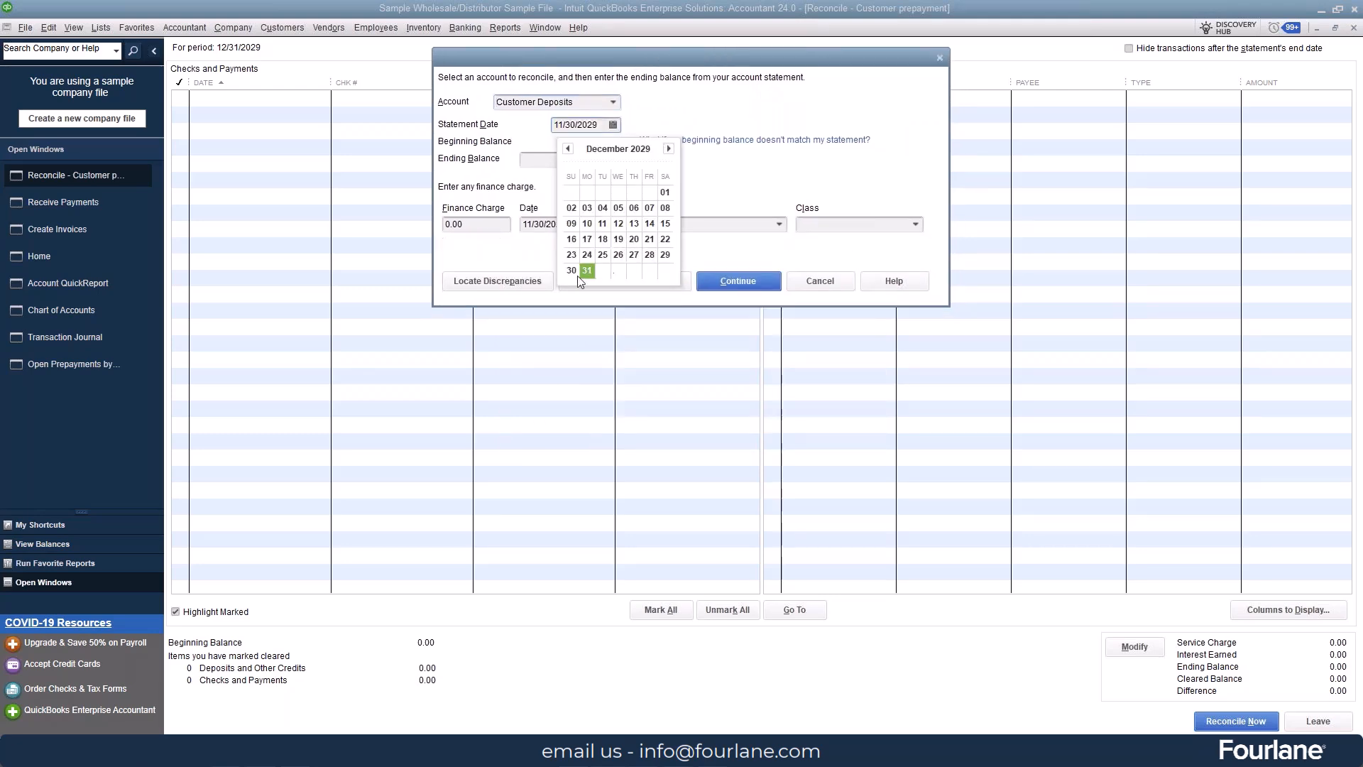
left_click(587, 271)
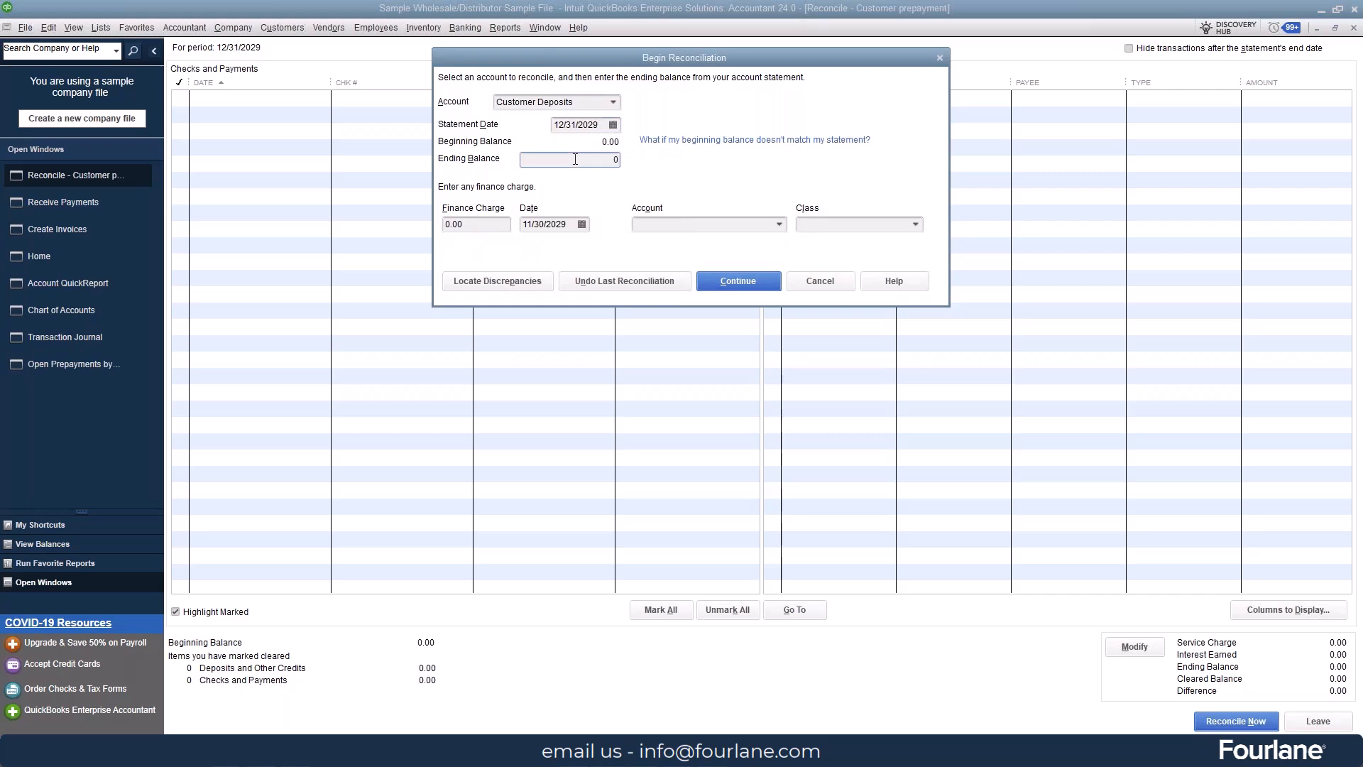
left_click(740, 281)
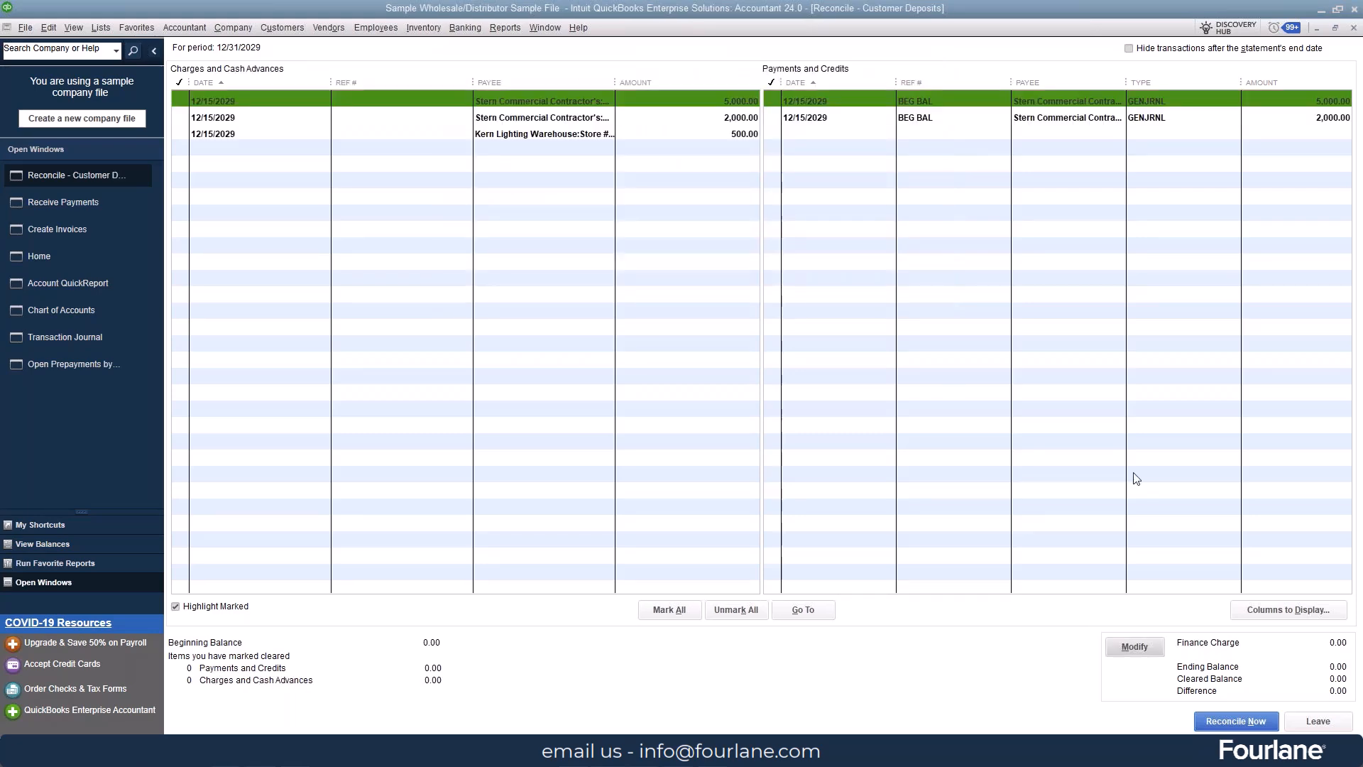
Step: Mark the matching 5,000.00 and 2,000.00 Walker Properties transactions as cleared among both the charges and the payments
left_click(762, 96)
left_click(764, 98)
left_click(206, 102)
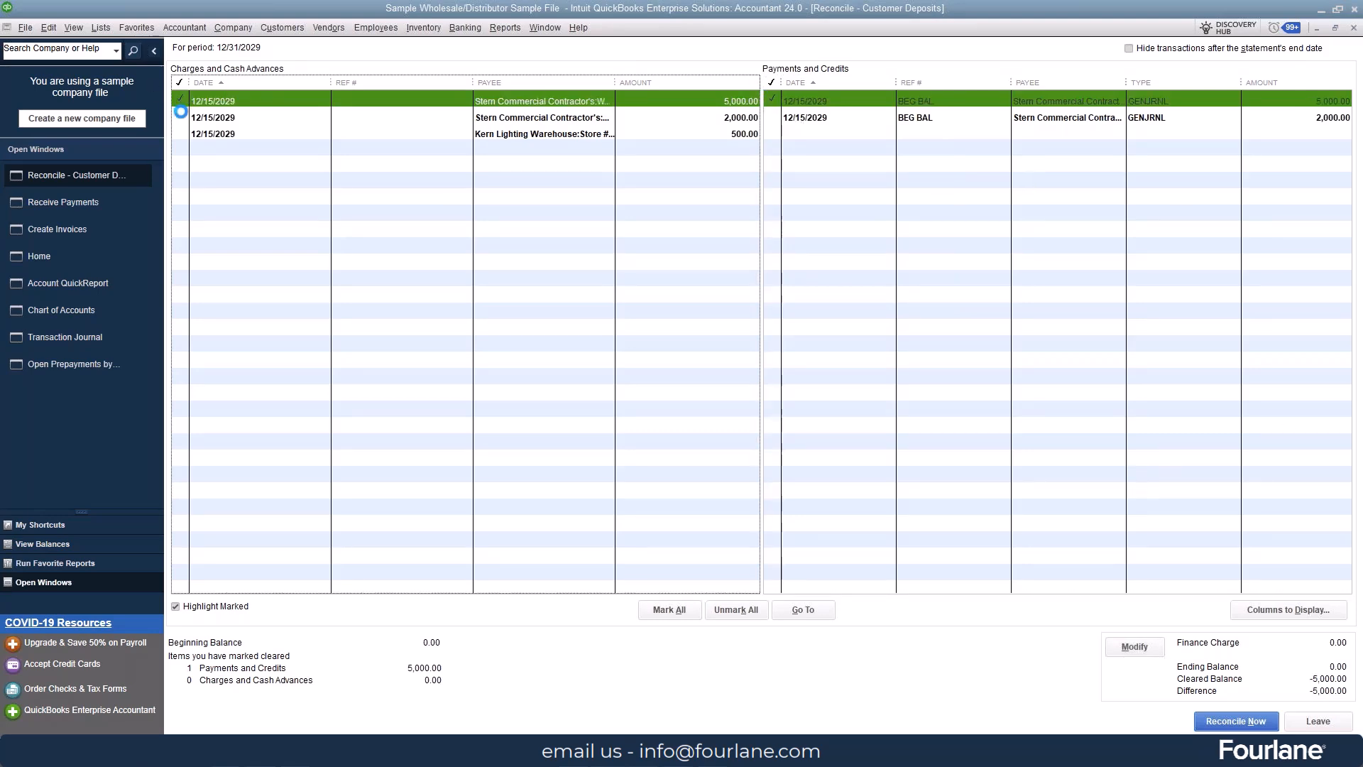
left_click(775, 114)
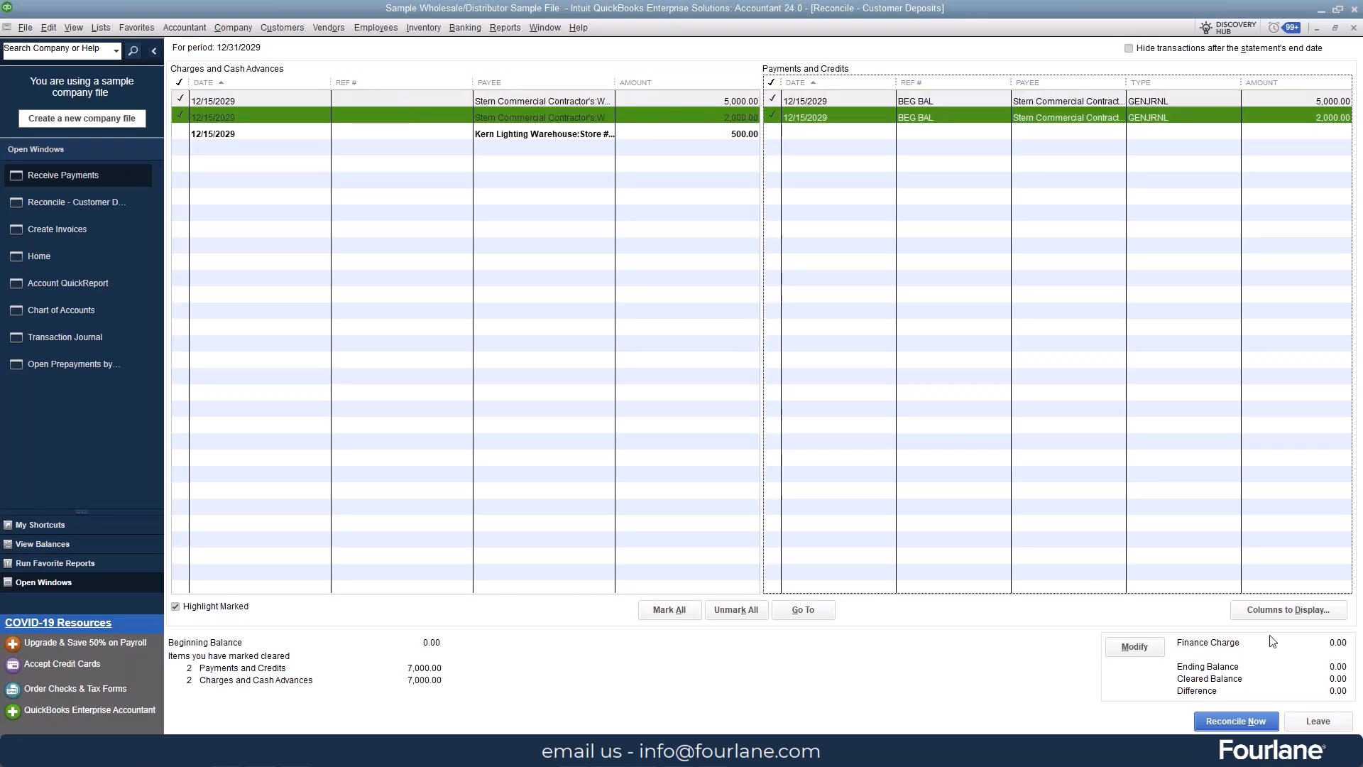